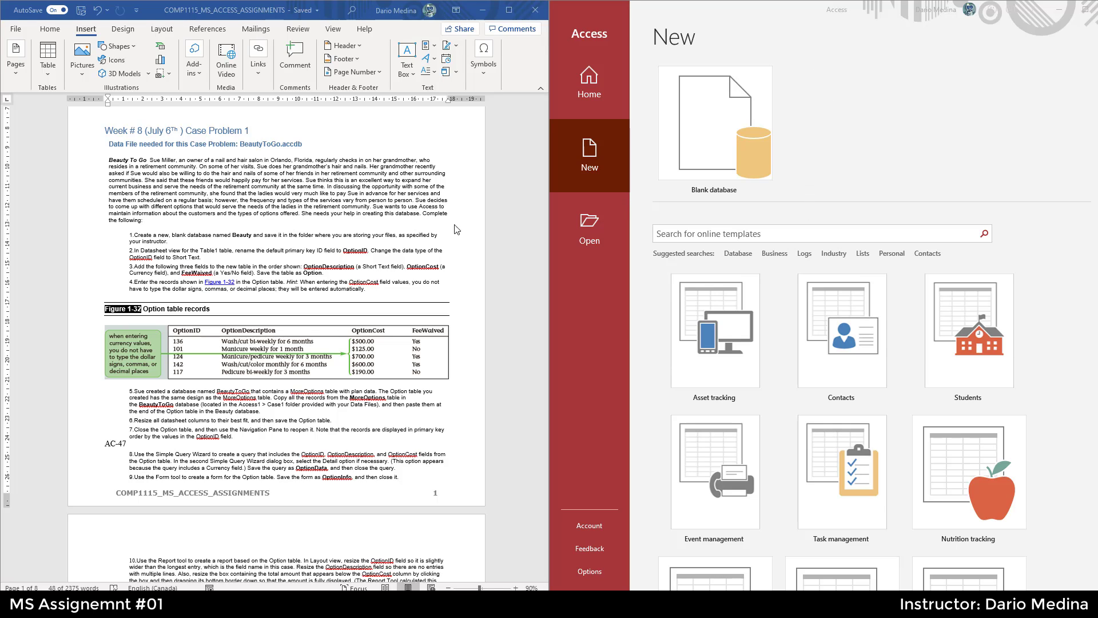
- Read the case problem description and instructions in the assignment document
click(148, 160)
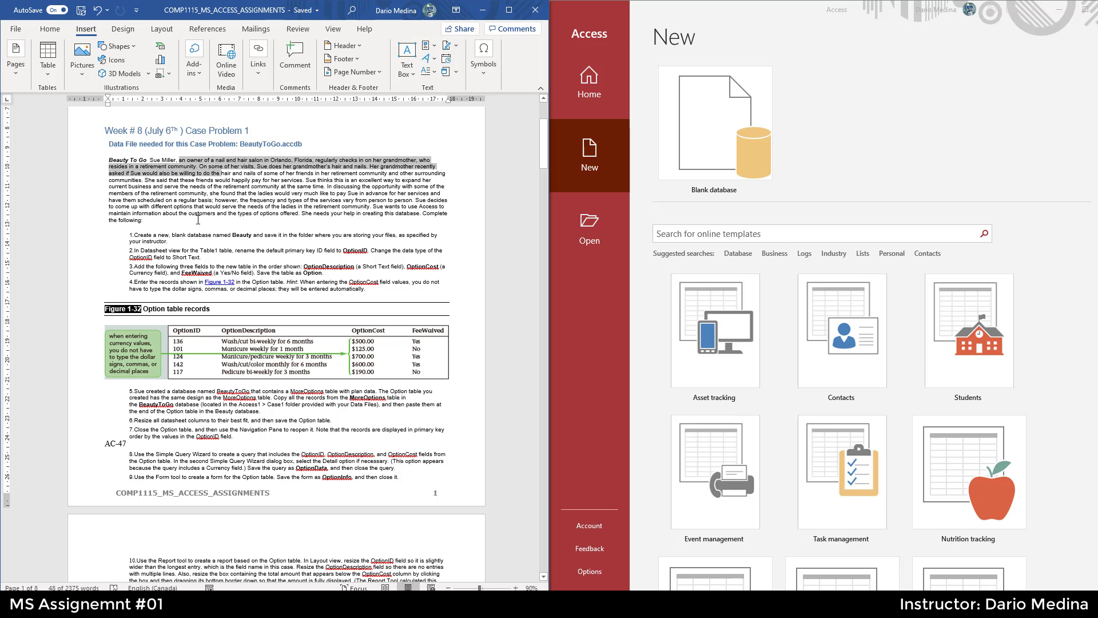
drag(150, 225, 107, 159)
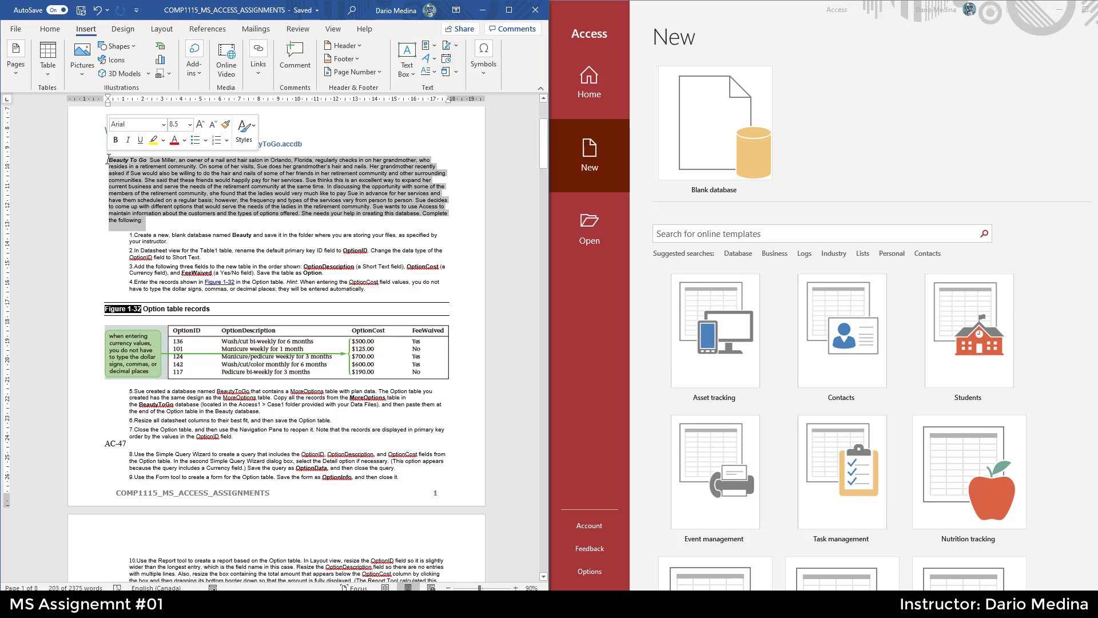
click(167, 240)
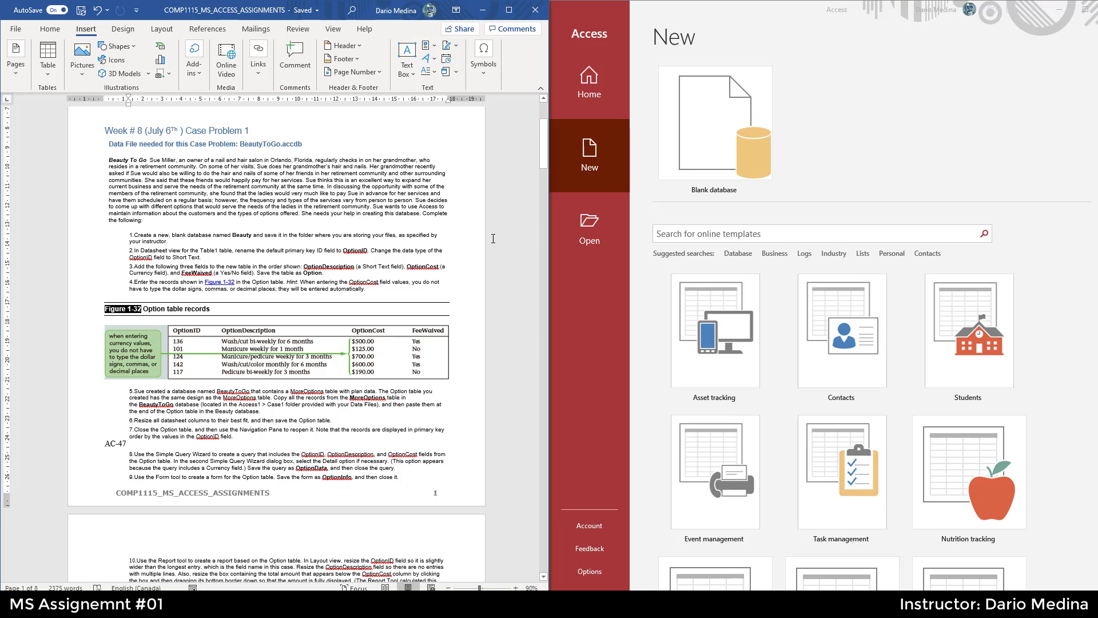
- Start a new blank database and browse to the C:\temp folder as its save location
click(599, 153)
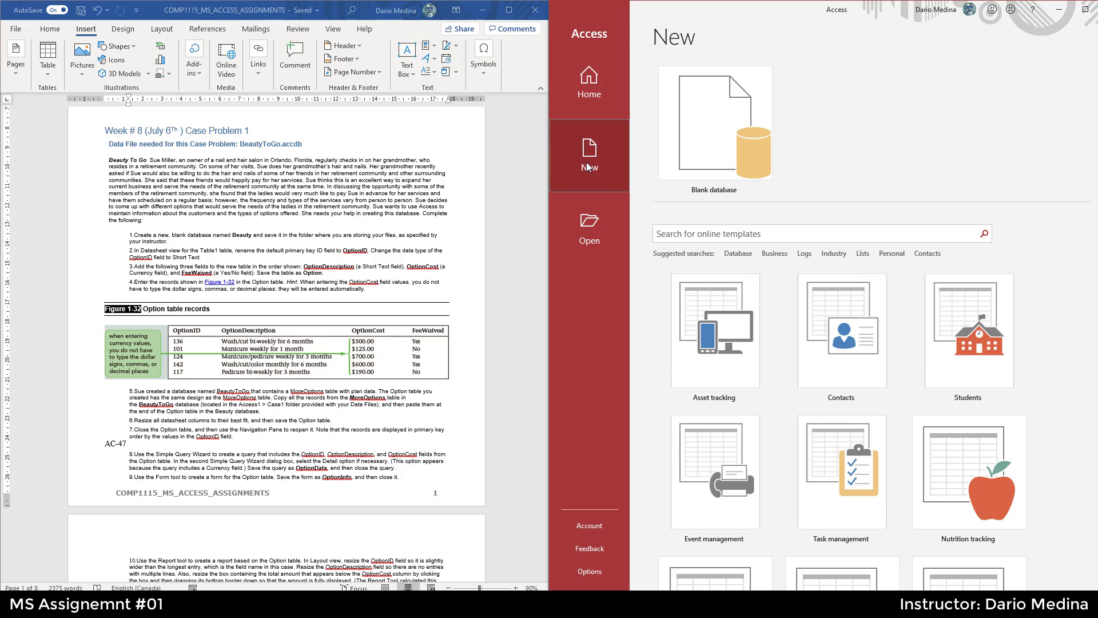
click(712, 143)
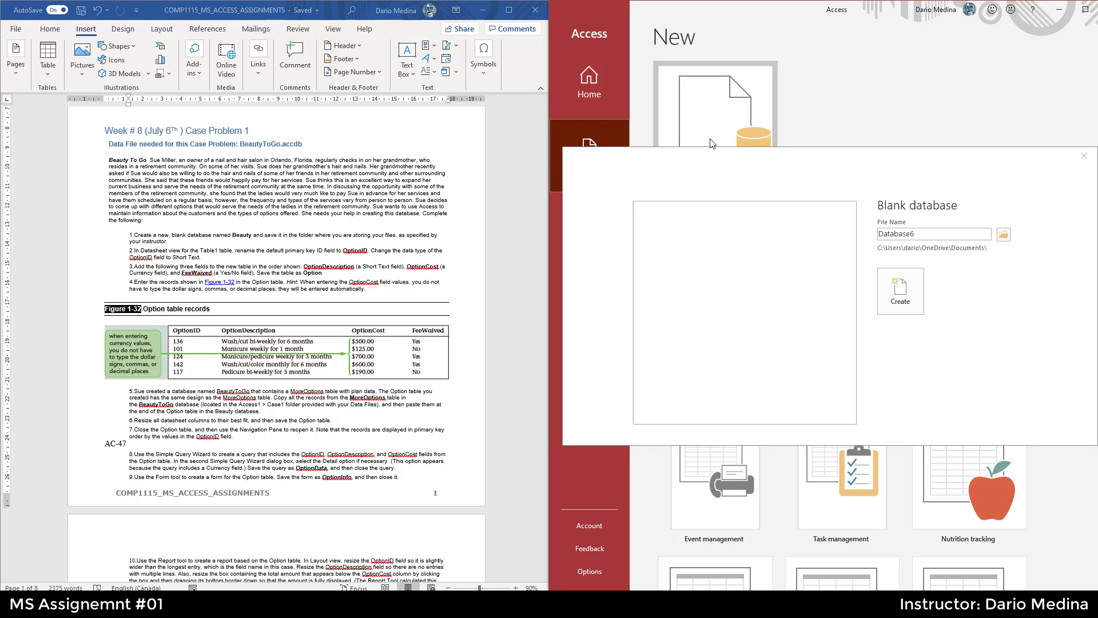
click(1005, 236)
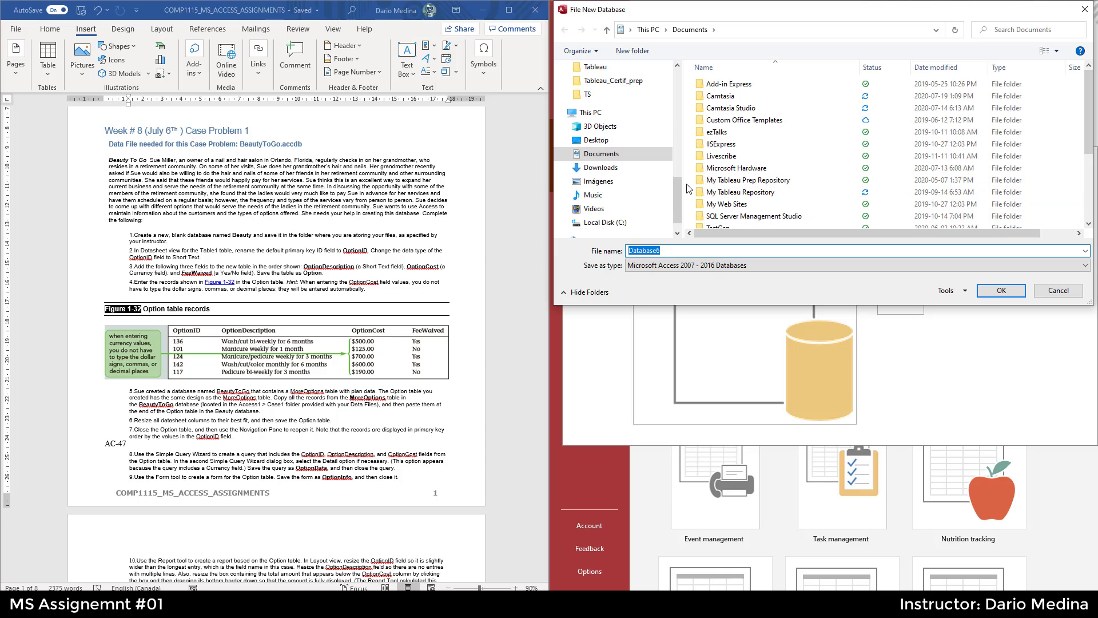
click(605, 222)
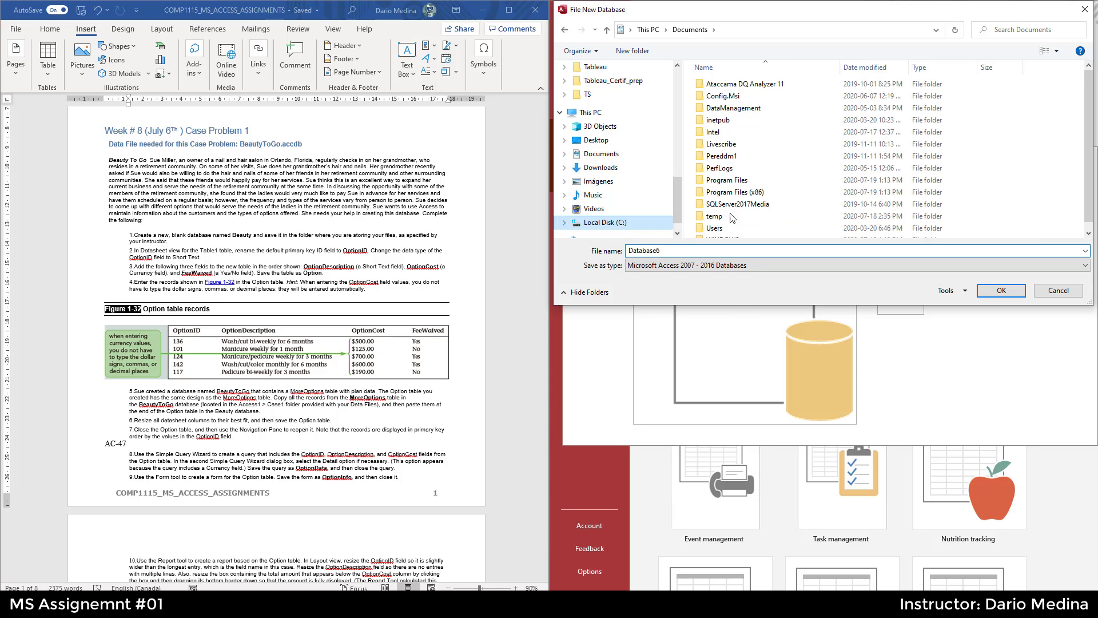
click(725, 220)
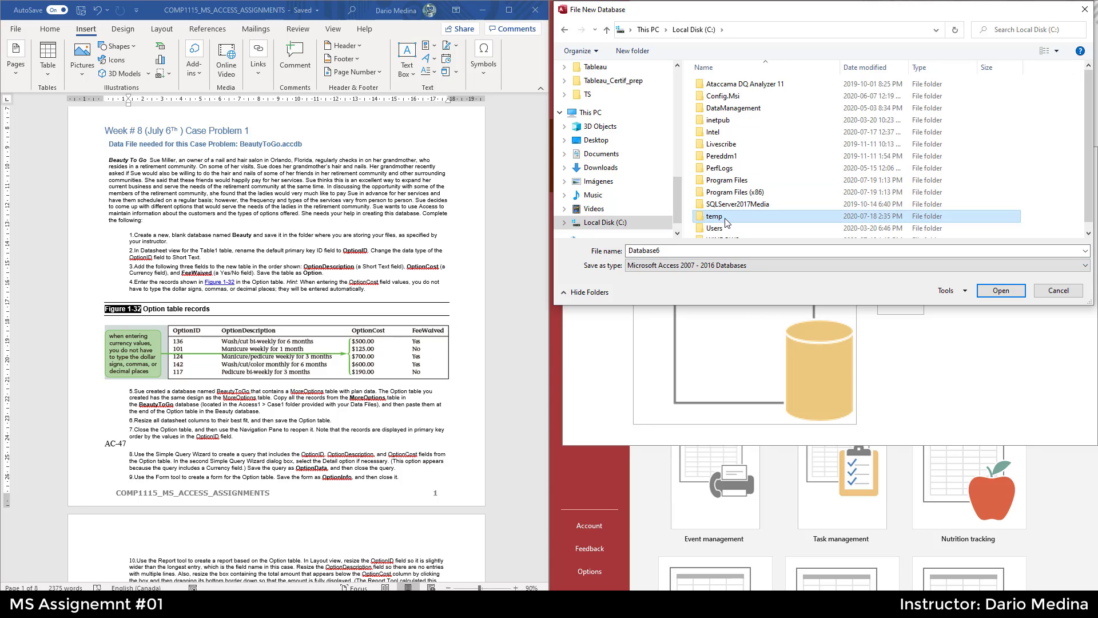
double_click(725, 219)
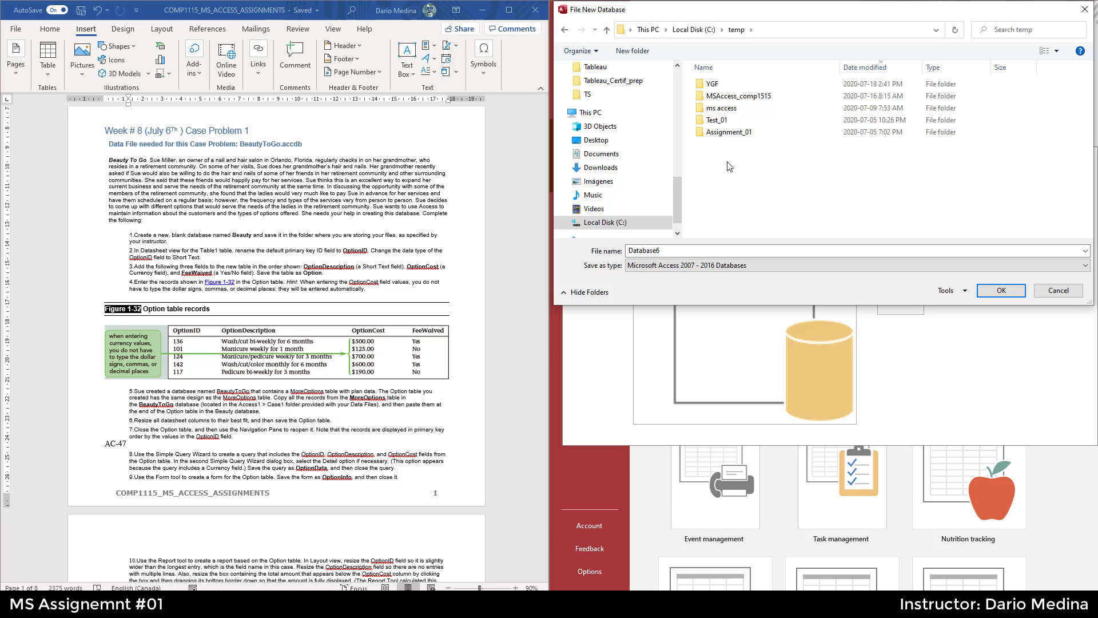
- Name the database file Beauty and create it in C:\temp
double_click(675, 250)
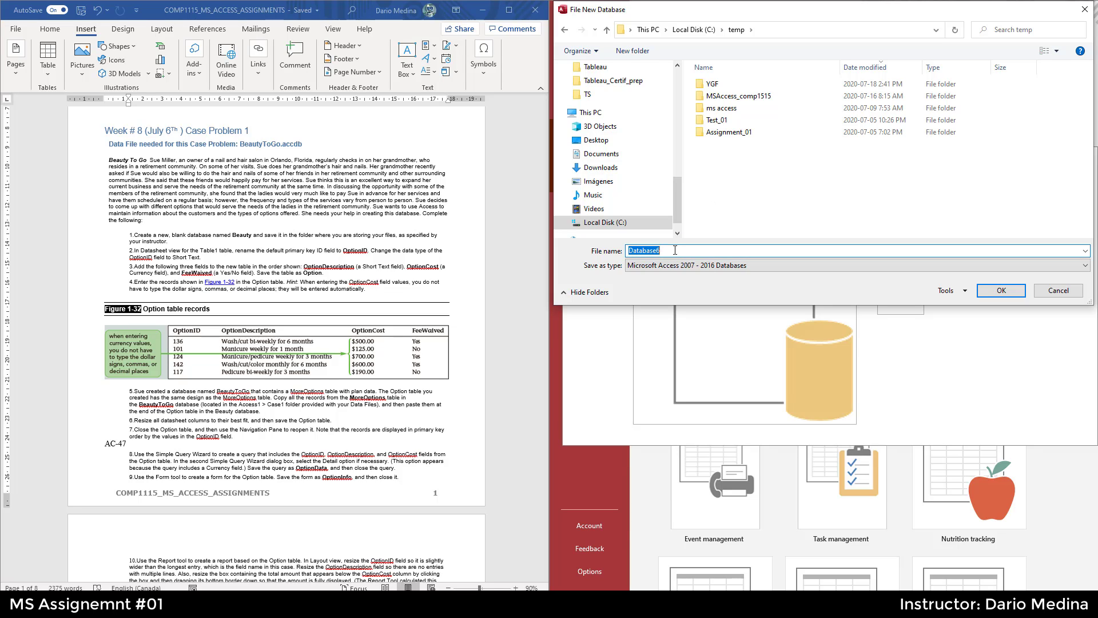
text(Beauty)
click(1002, 291)
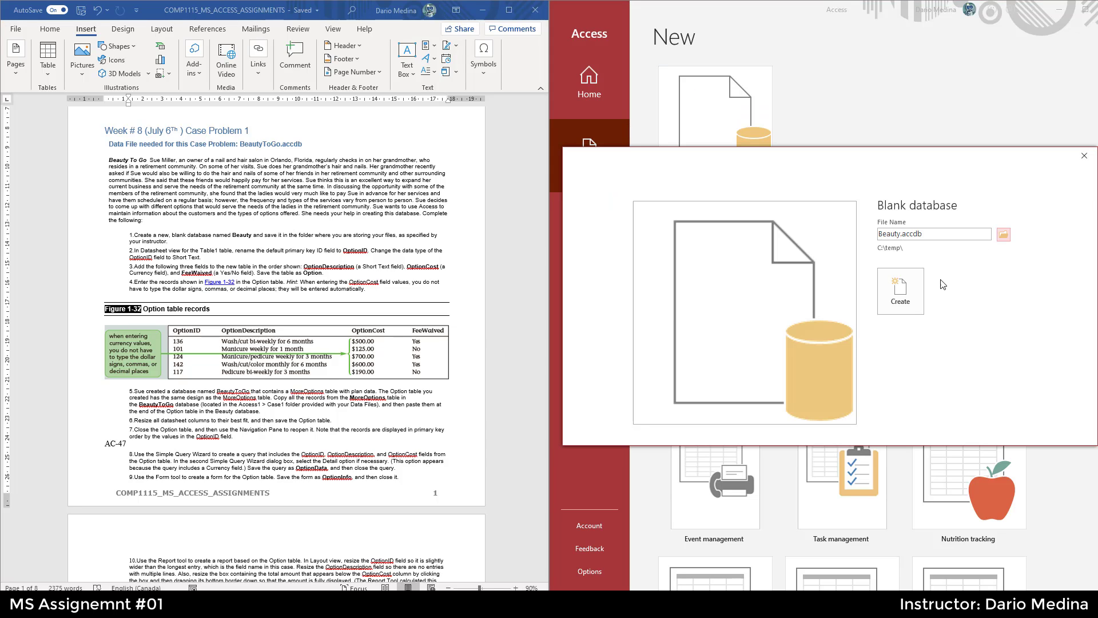
click(903, 292)
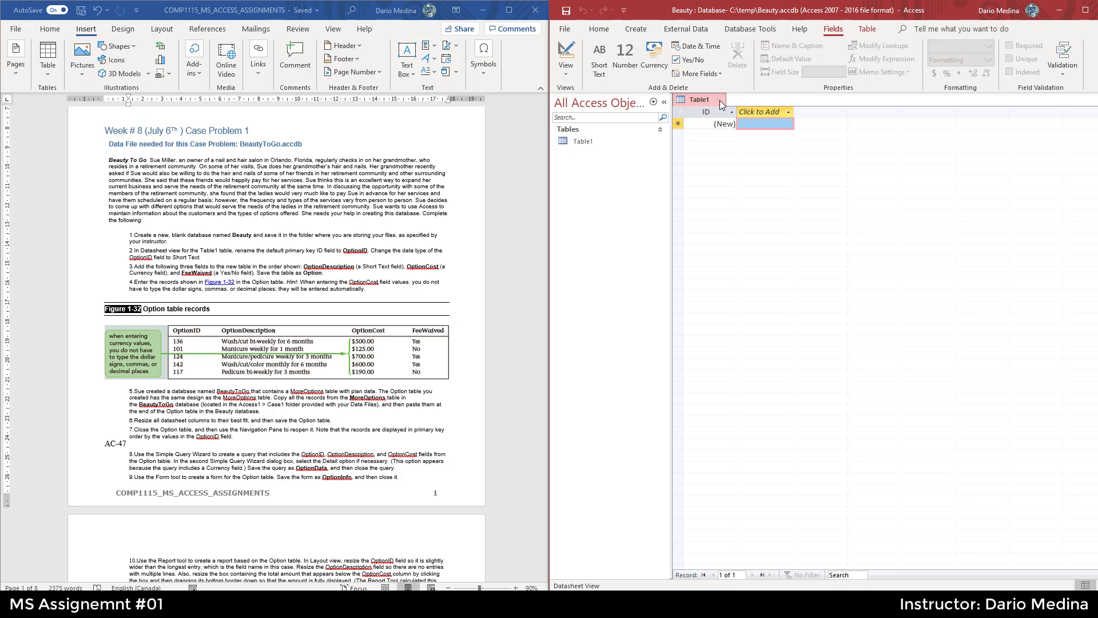
- Narrow and zoom the assignment document, then copy the field name OptionID from the instructions
click(207, 260)
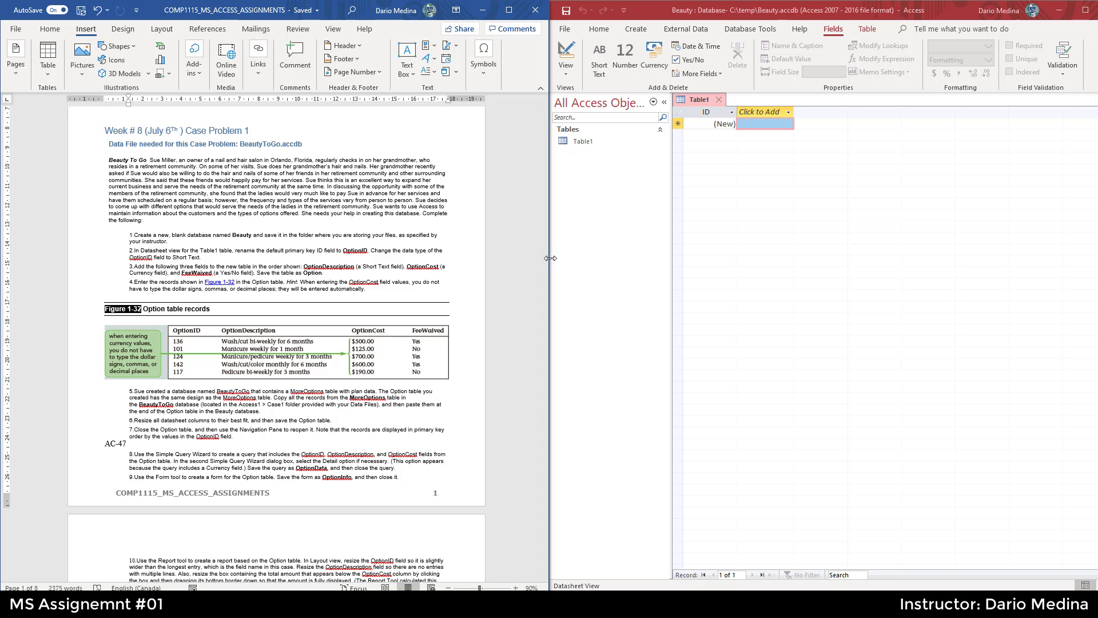
drag(545, 262, 491, 258)
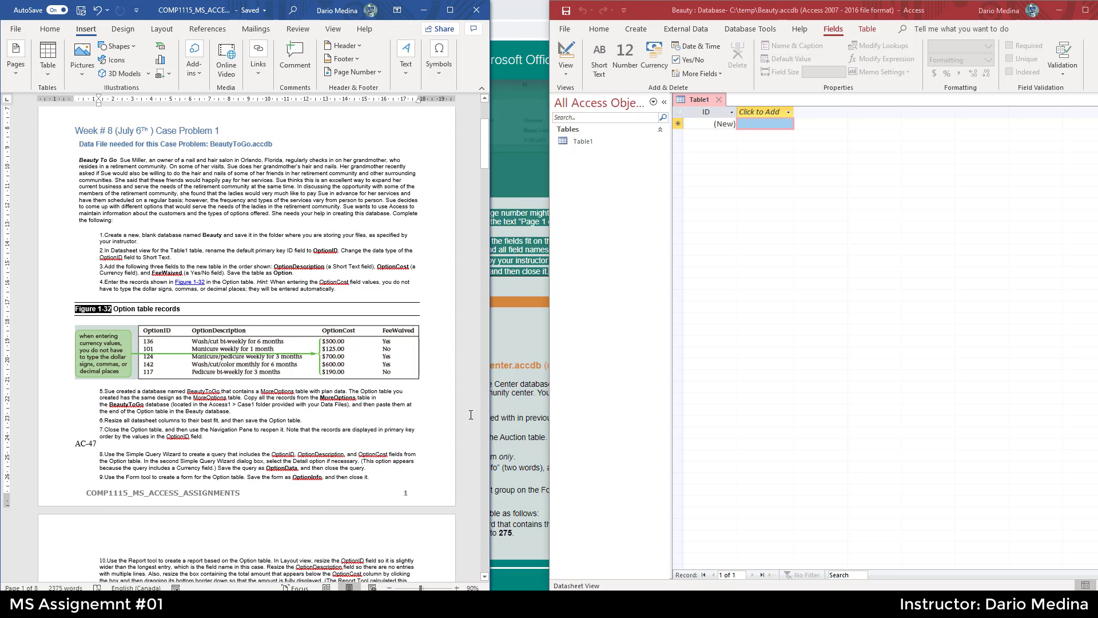
drag(421, 588, 424, 588)
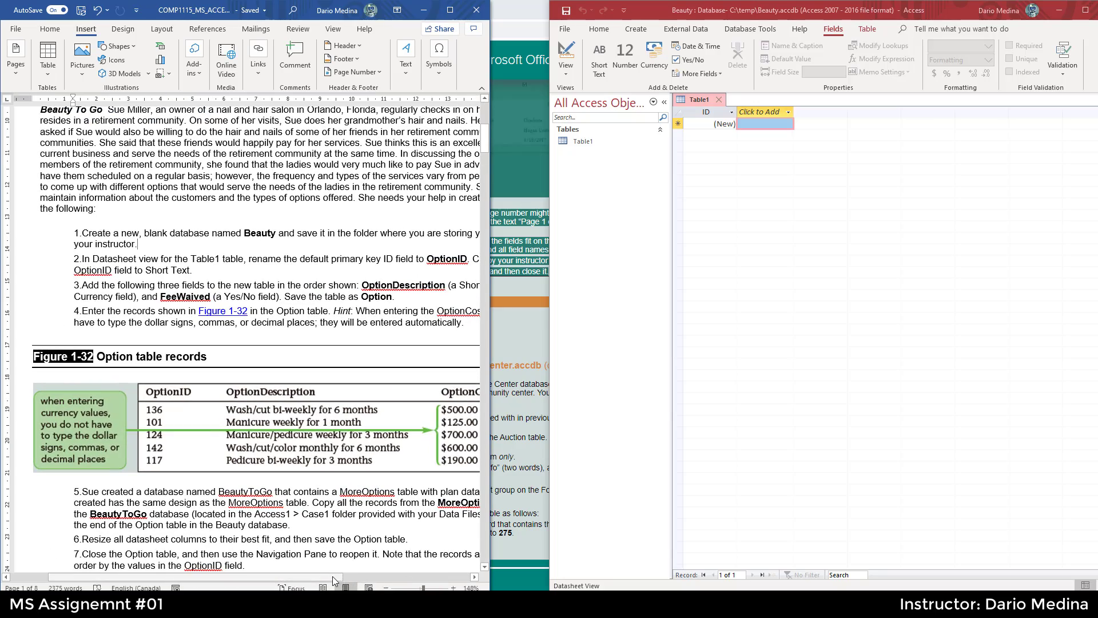
drag(332, 575, 354, 578)
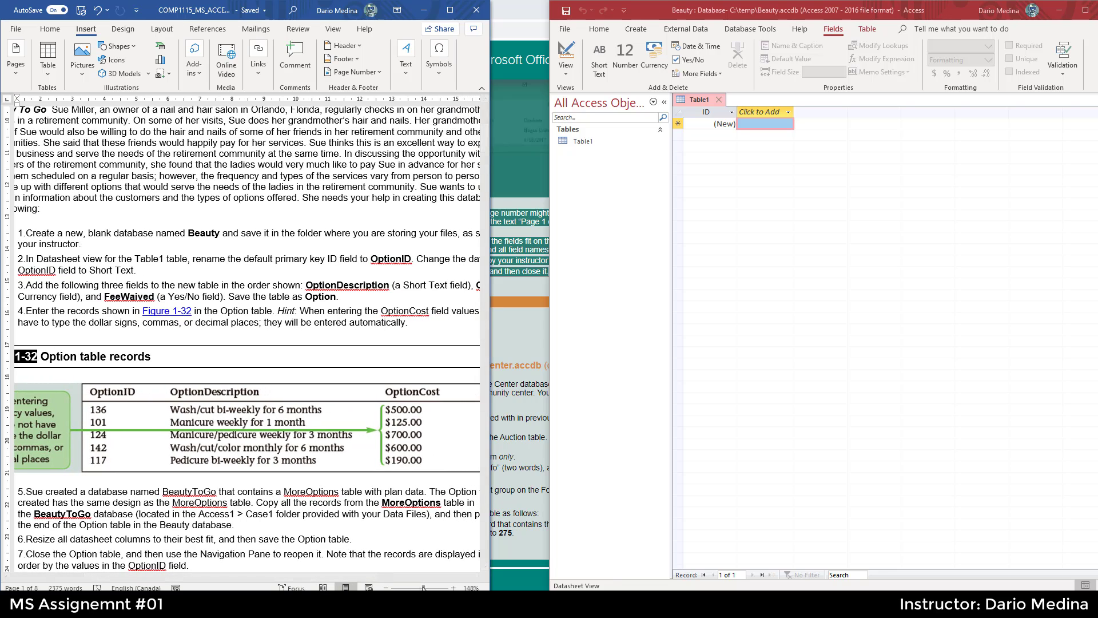
drag(423, 588, 420, 588)
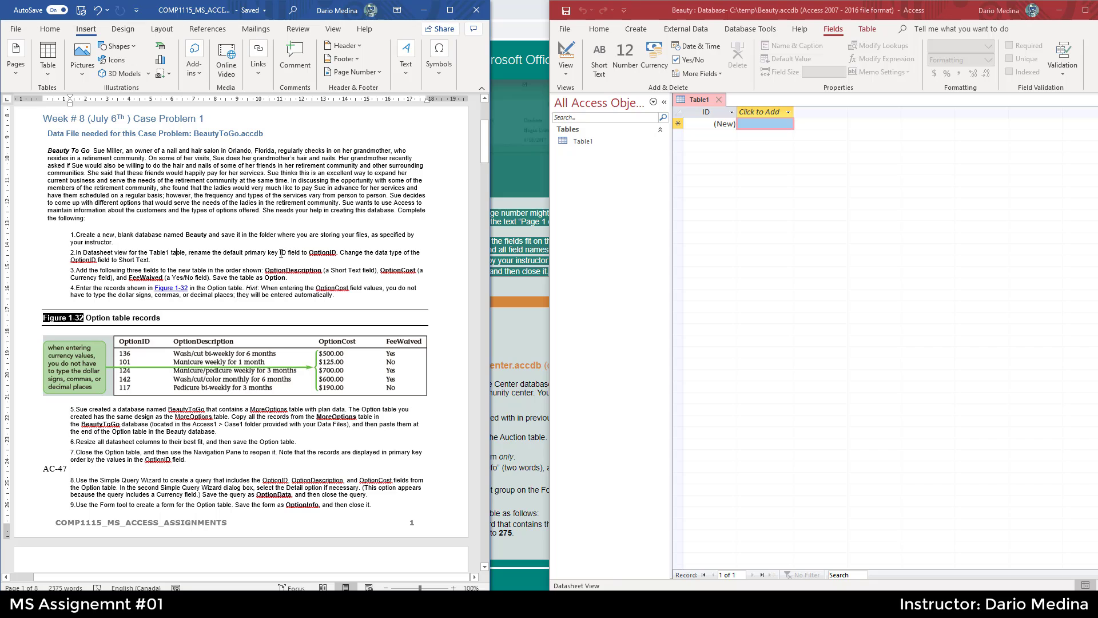
double_click(321, 254)
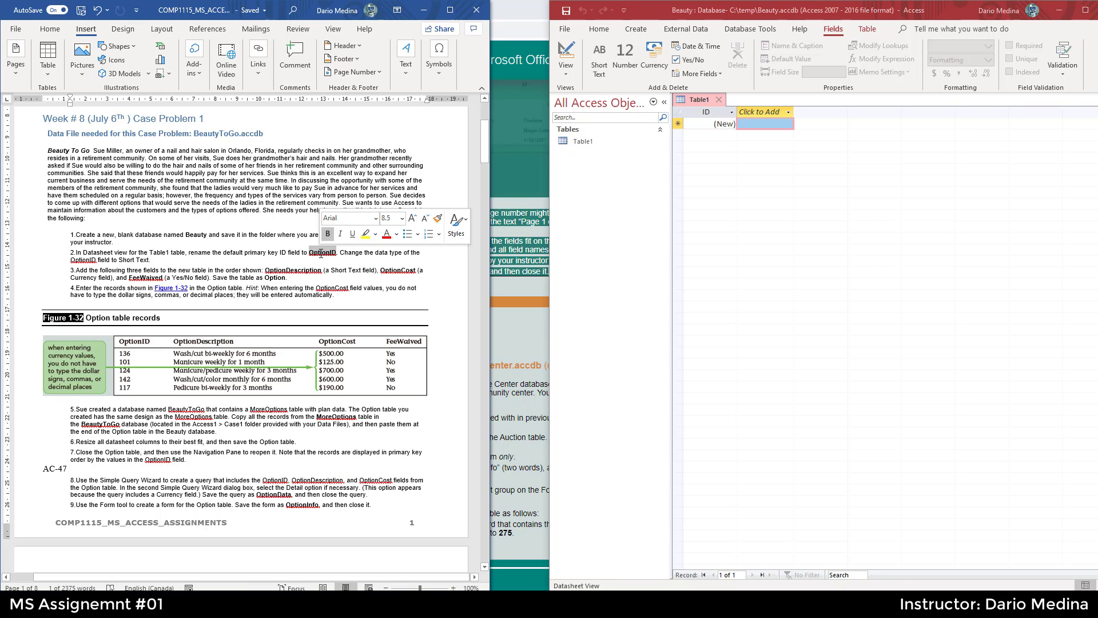
key(ctrl+c)
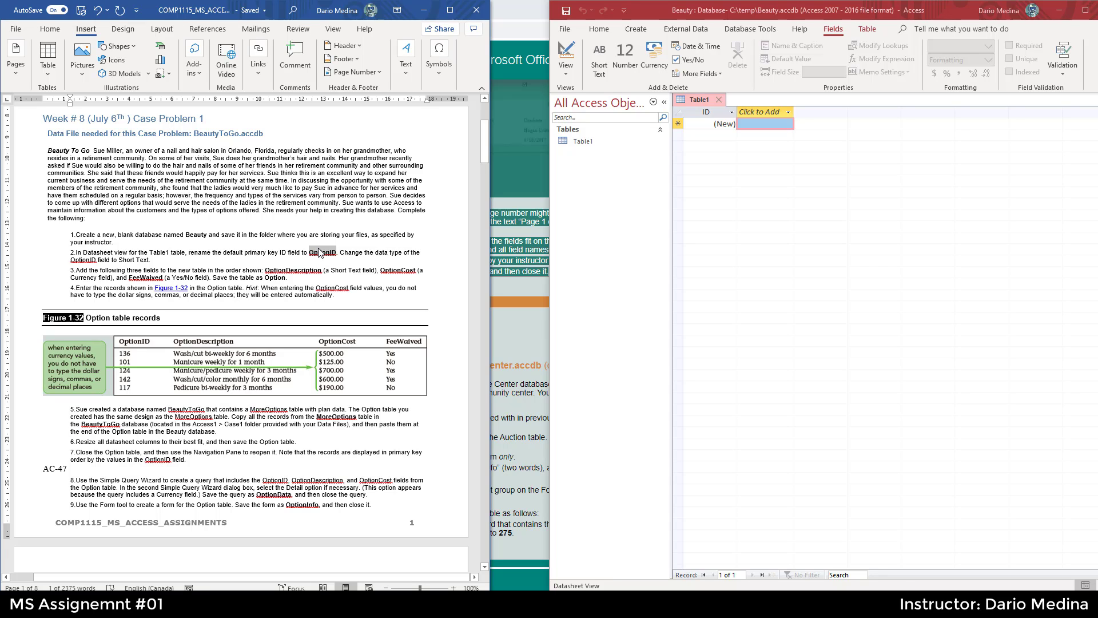
- Rename Table1's ID field to OptionID
right_click(712, 112)
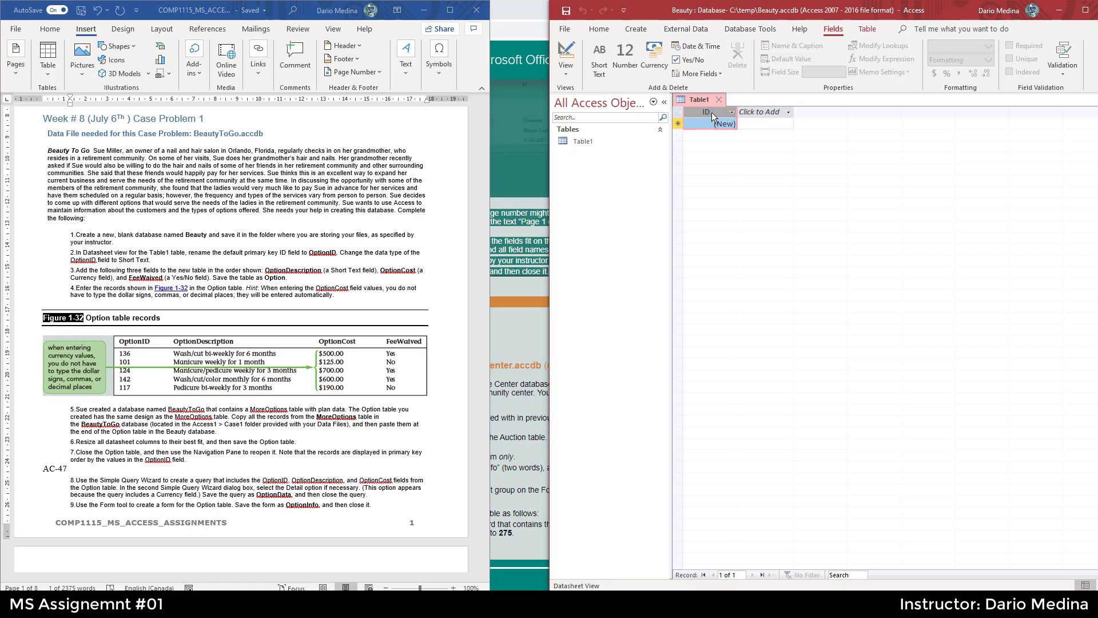
key(Escape)
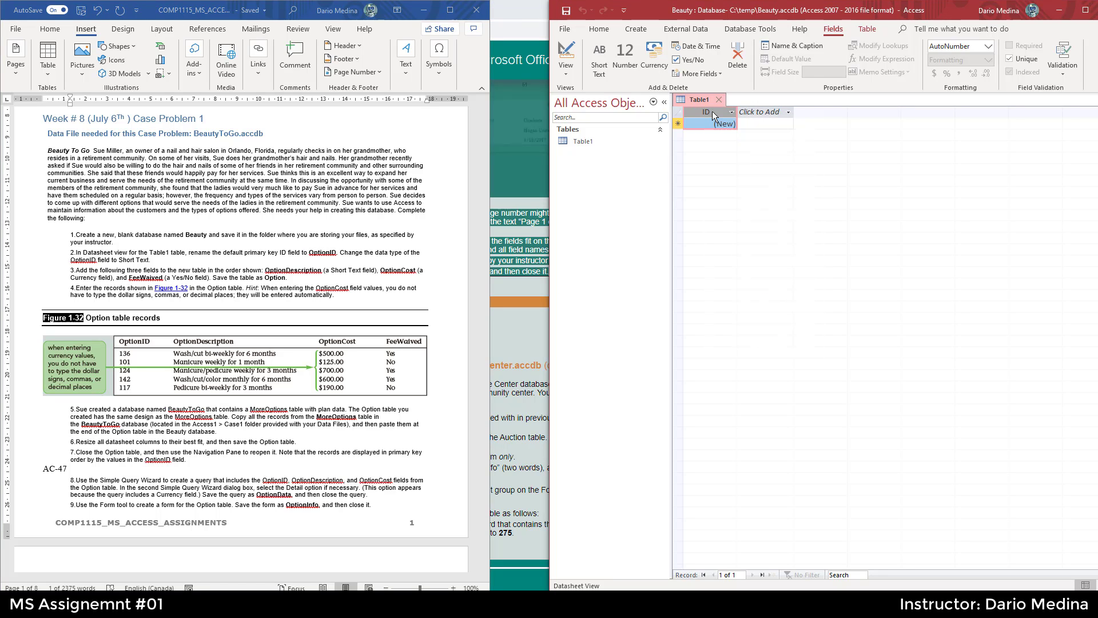
double_click(713, 112)
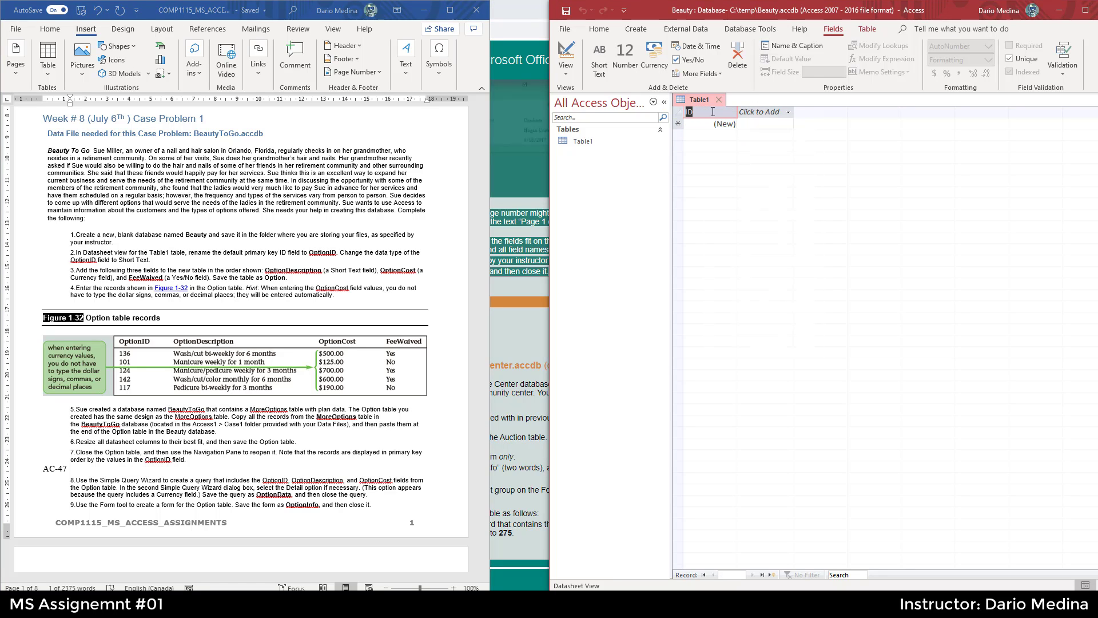
text(OptionID)
key(Return)
key(Return)
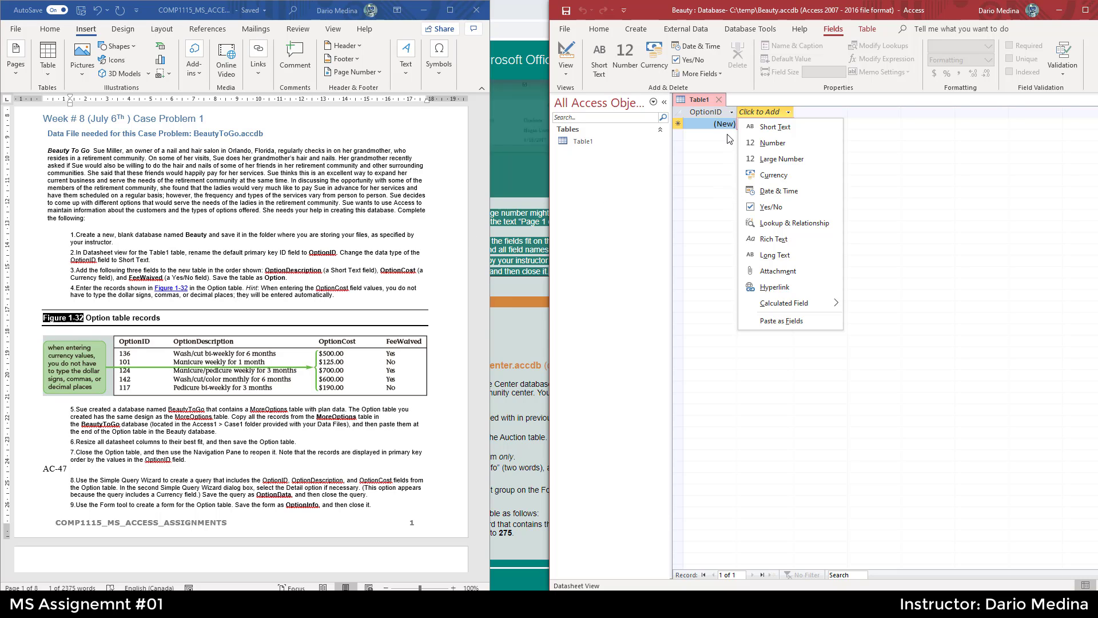
click(732, 113)
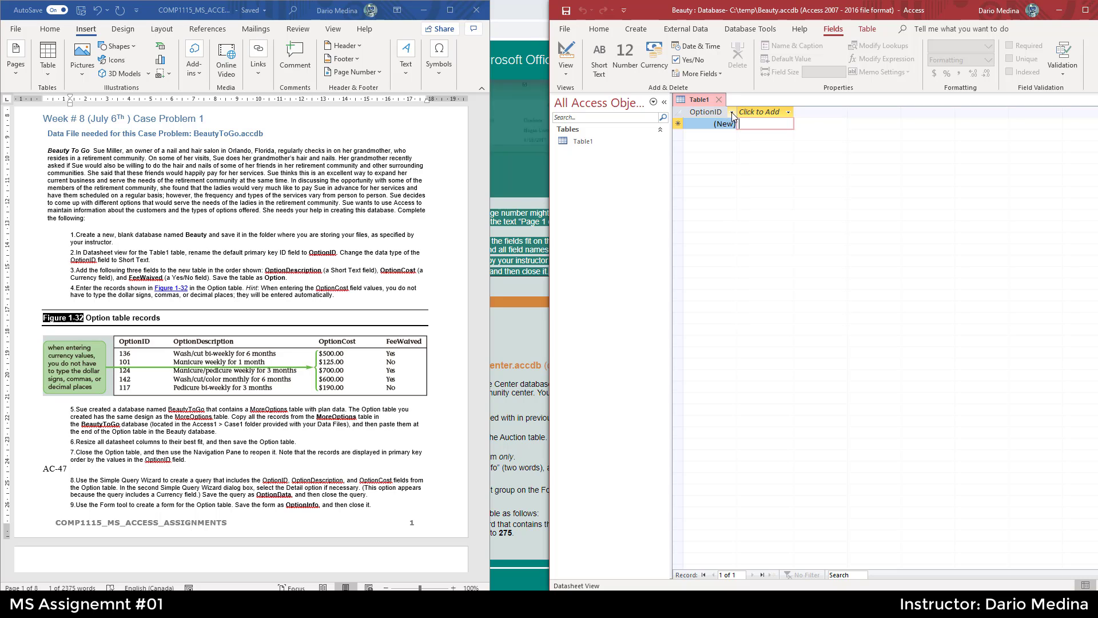
click(732, 113)
click(723, 112)
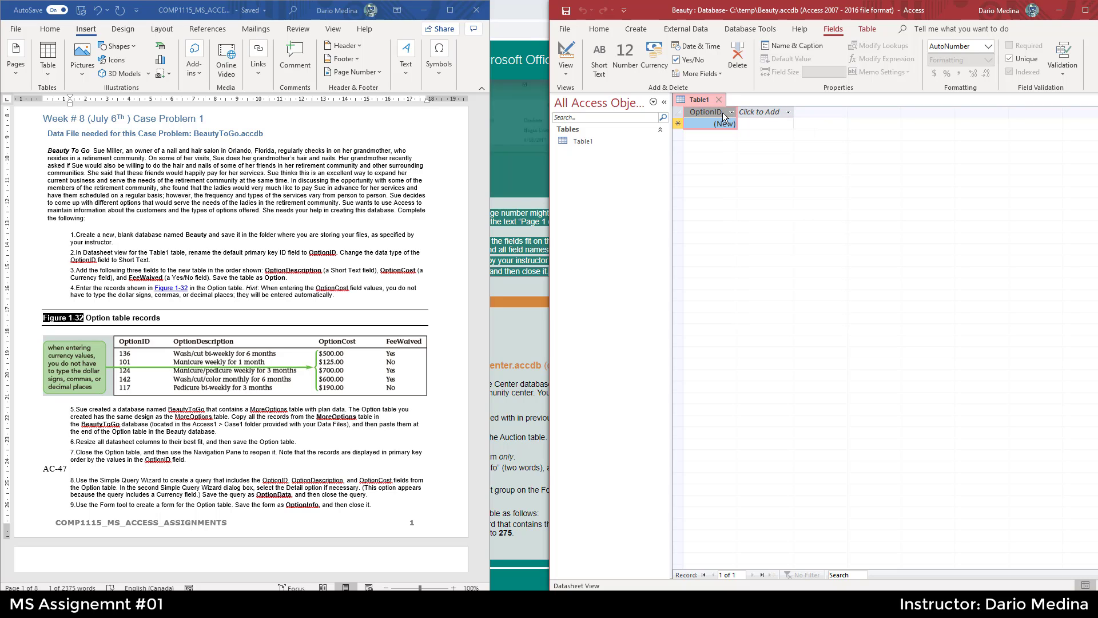
right_click(723, 112)
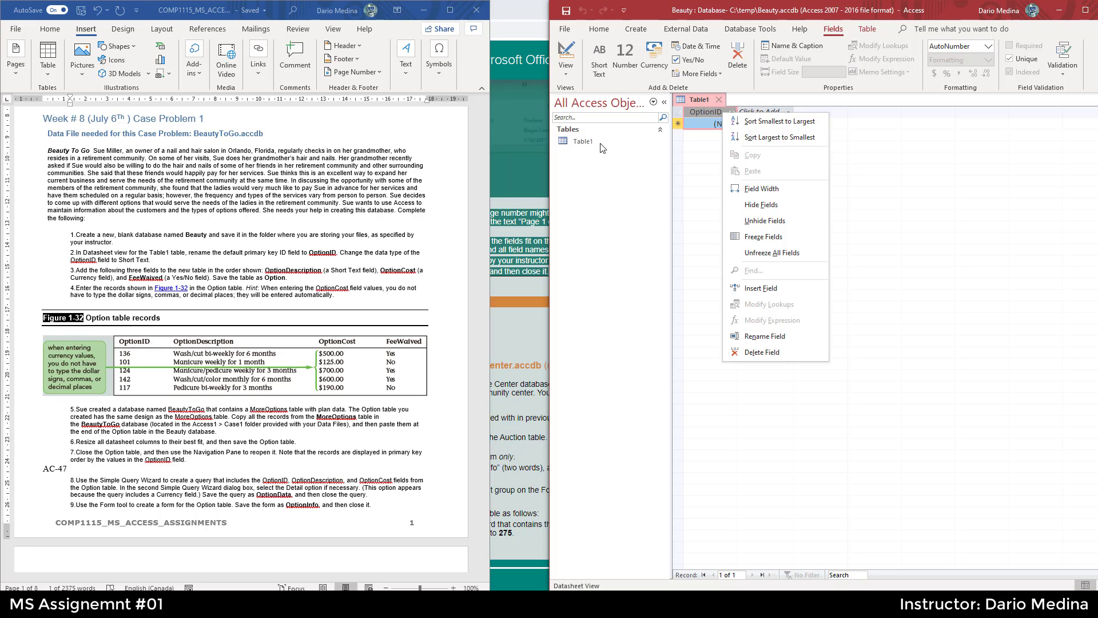
click(571, 77)
right_click(570, 77)
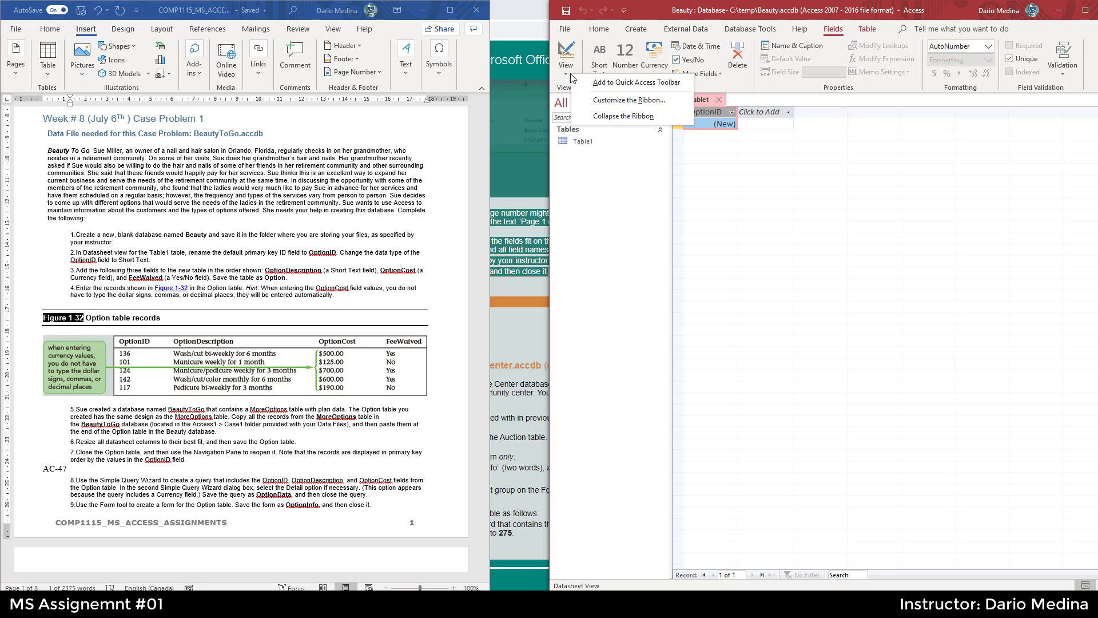
right_click(571, 77)
right_click(572, 77)
- Switch the table to Design View, saving it as Table1
click(558, 74)
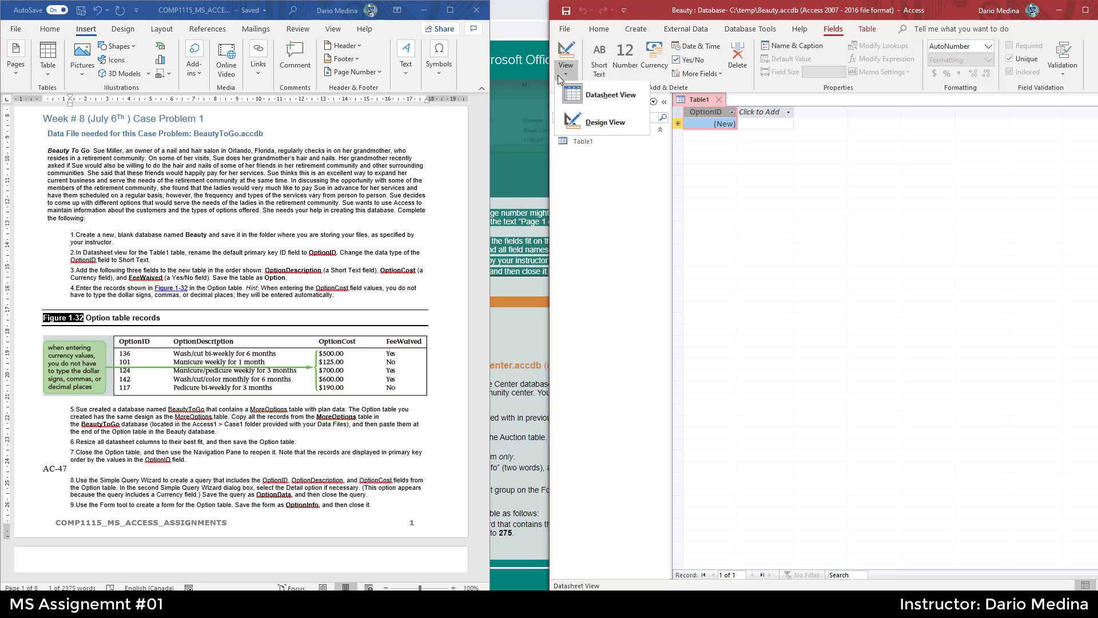
click(598, 125)
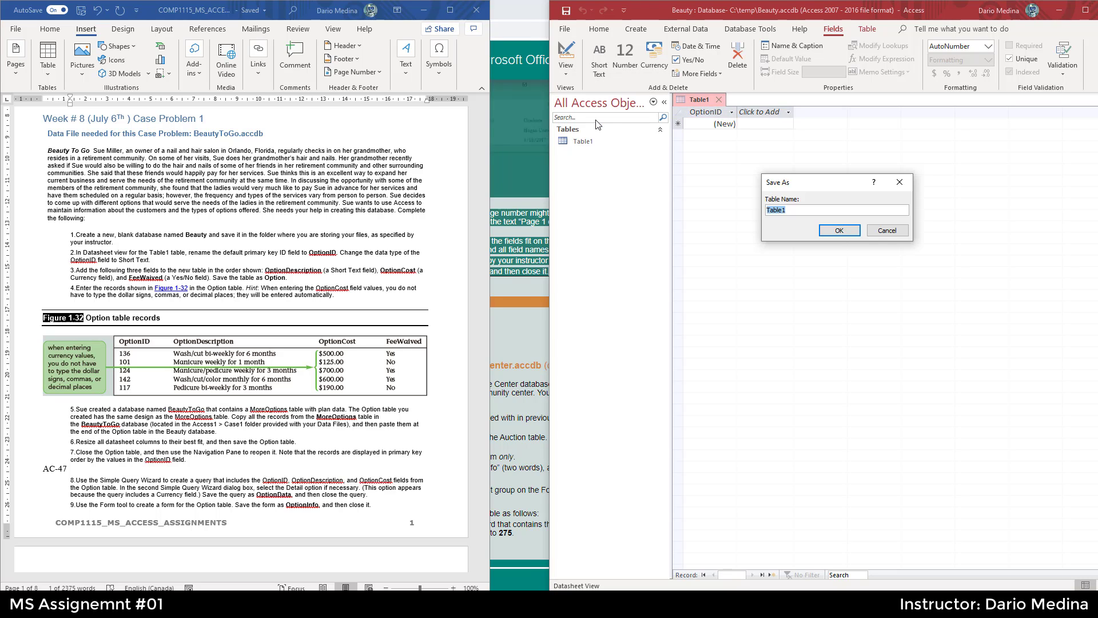
click(838, 231)
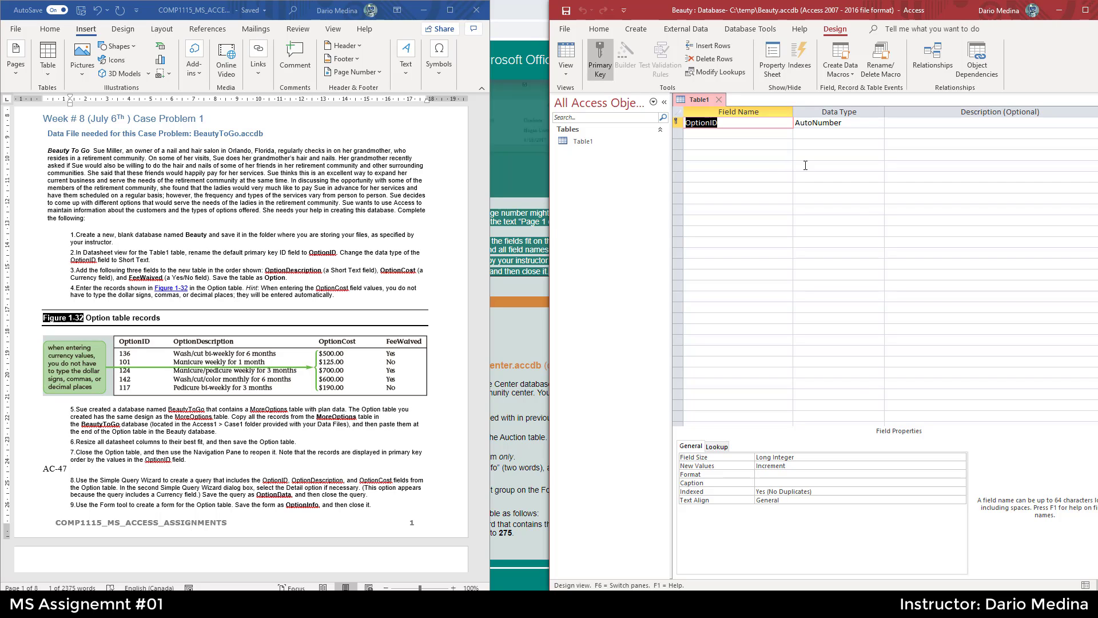
- Change the OptionID field's data type to Short Text
click(874, 124)
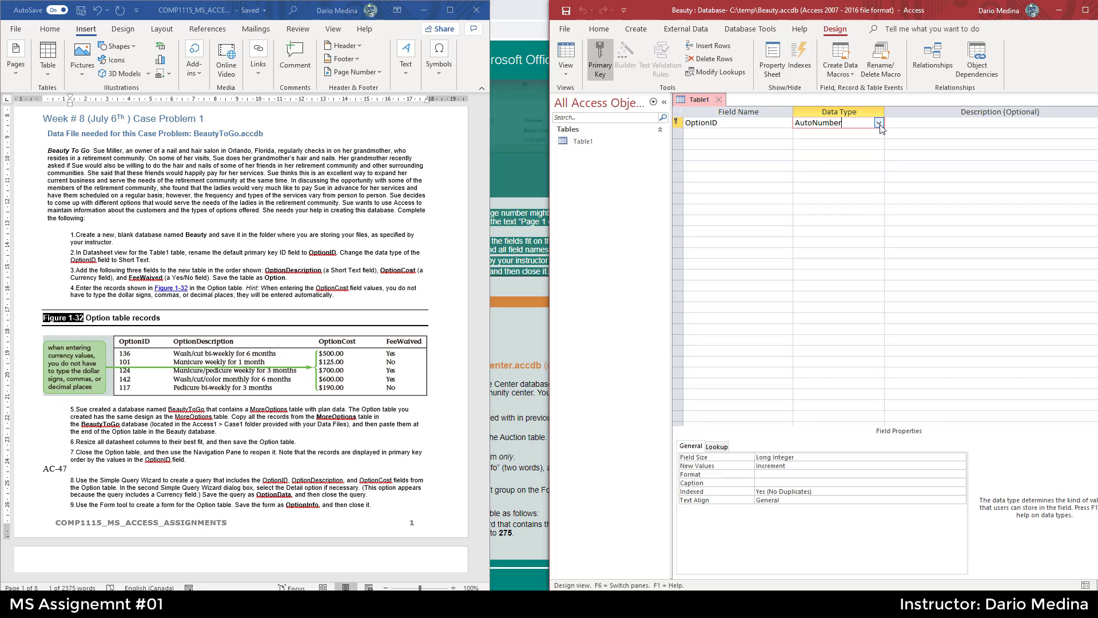
click(879, 123)
click(857, 137)
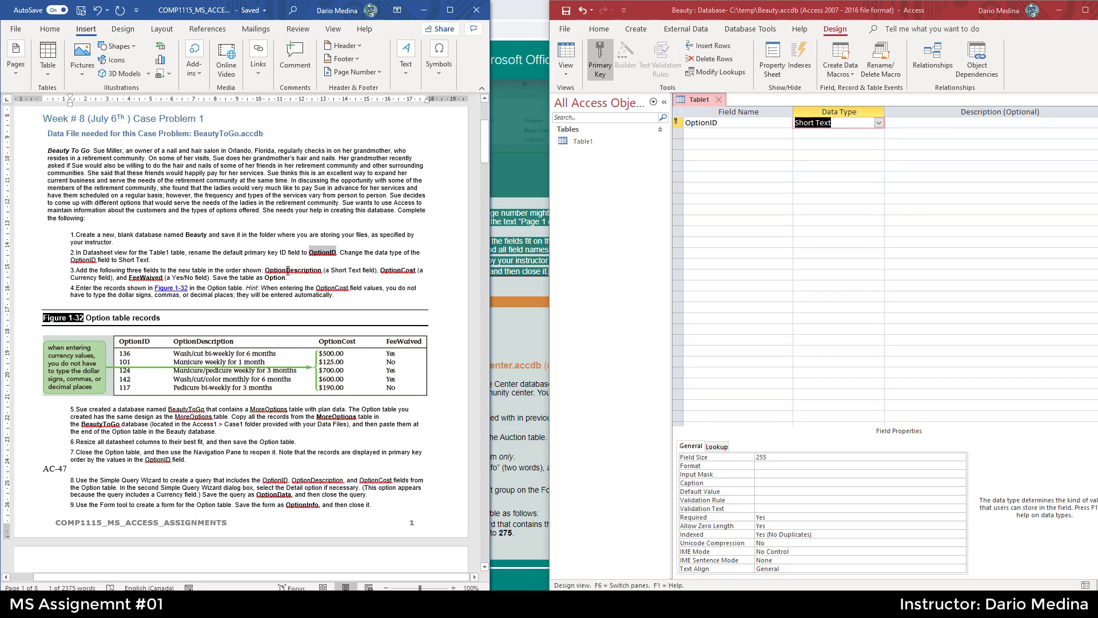
- Copy OptionDescription from the instructions, add it as the second field, and set its data type to Short Text
double_click(273, 269)
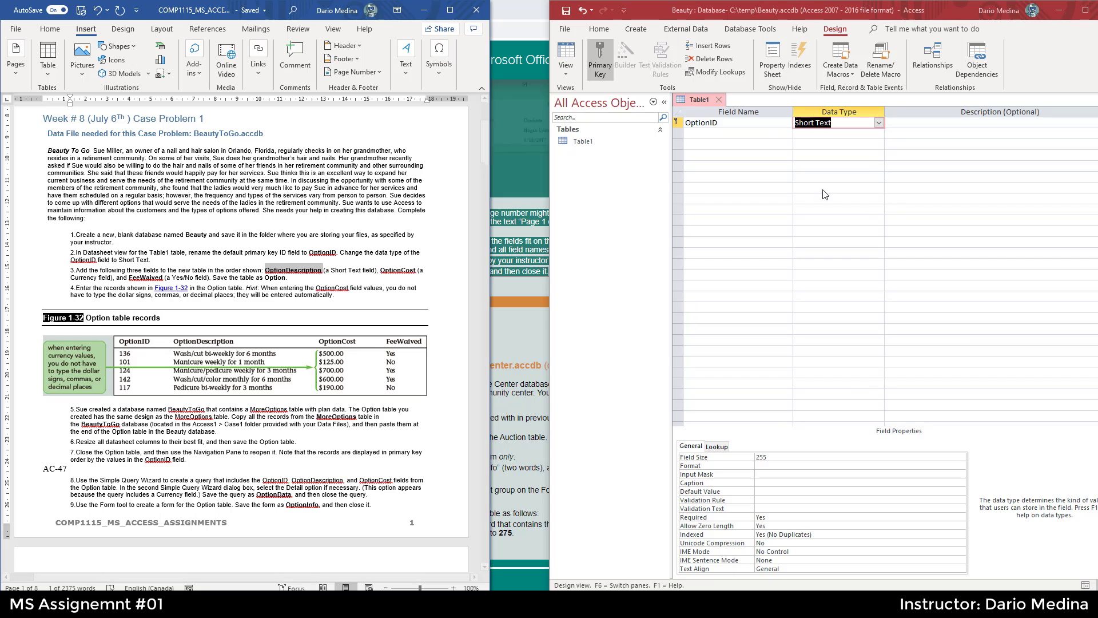
click(764, 131)
key(ctrl+v)
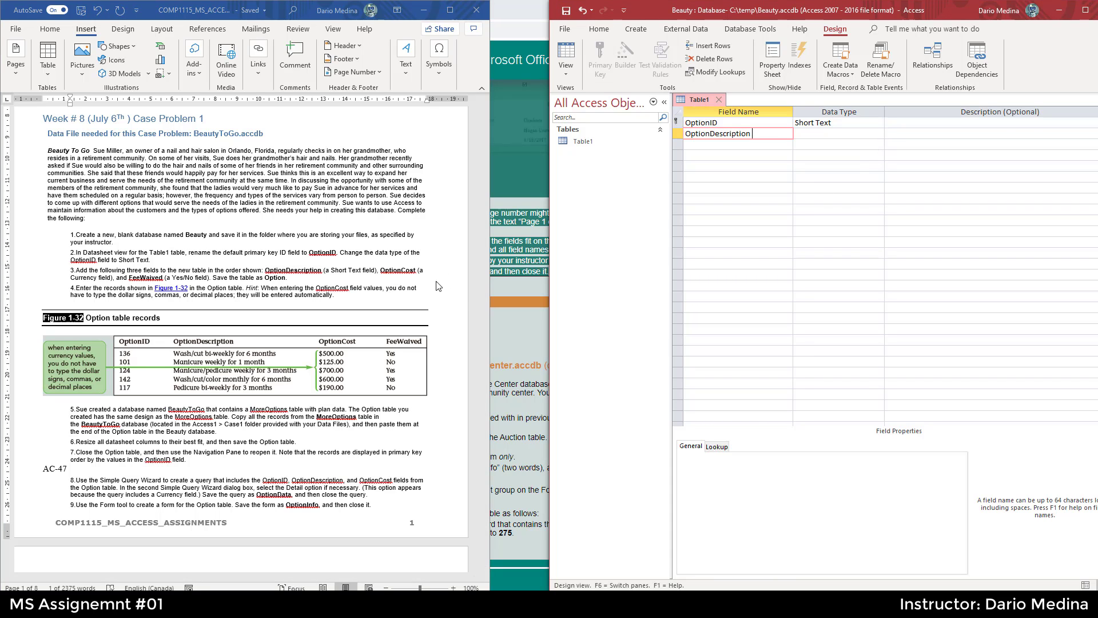
click(878, 131)
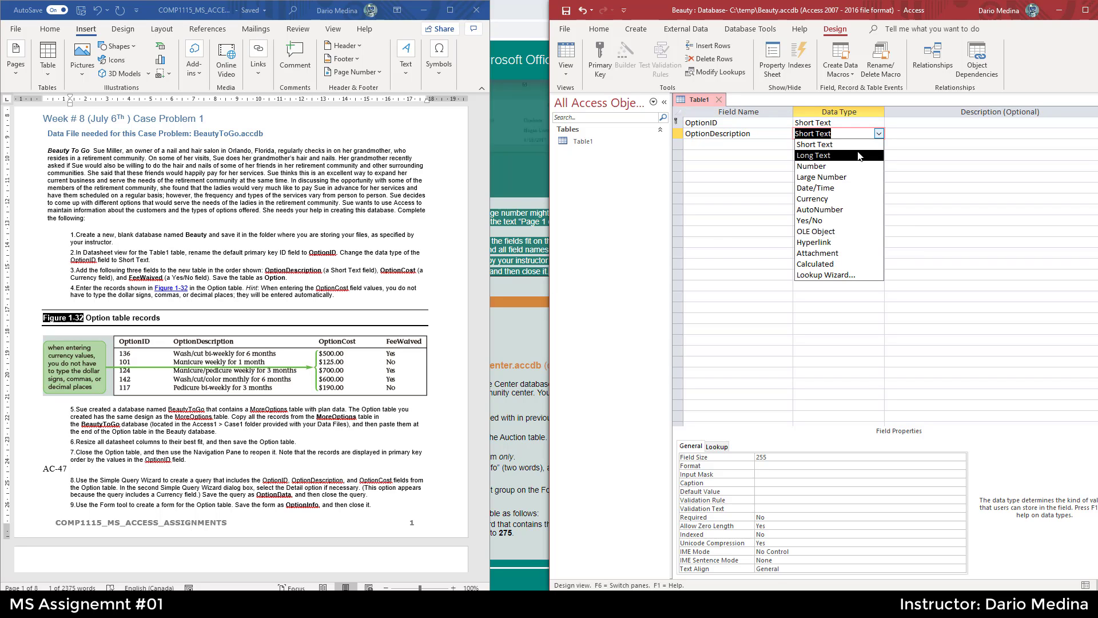
click(861, 148)
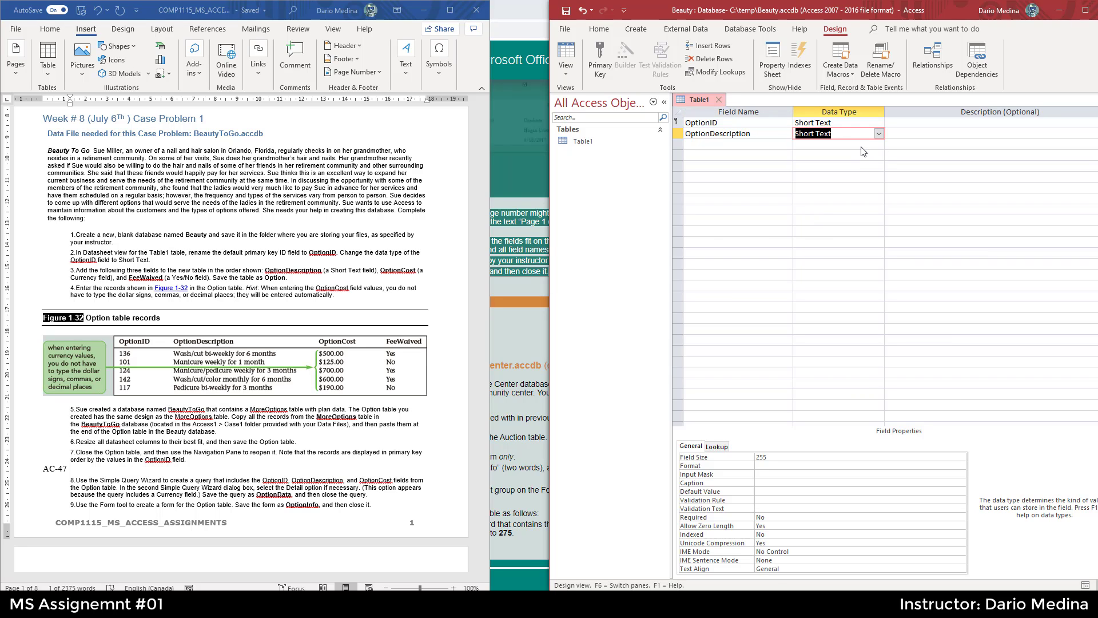
- Copy OptionCost from the instructions, add it as the third field, and set its data type to Currency
double_click(403, 271)
key(ctrl+c)
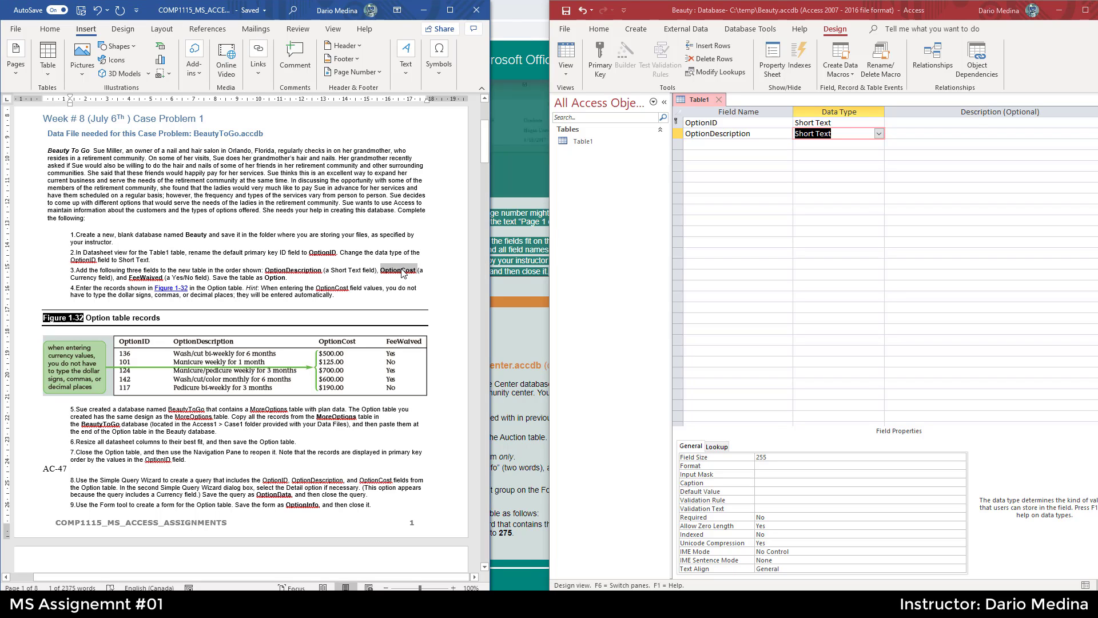
click(721, 145)
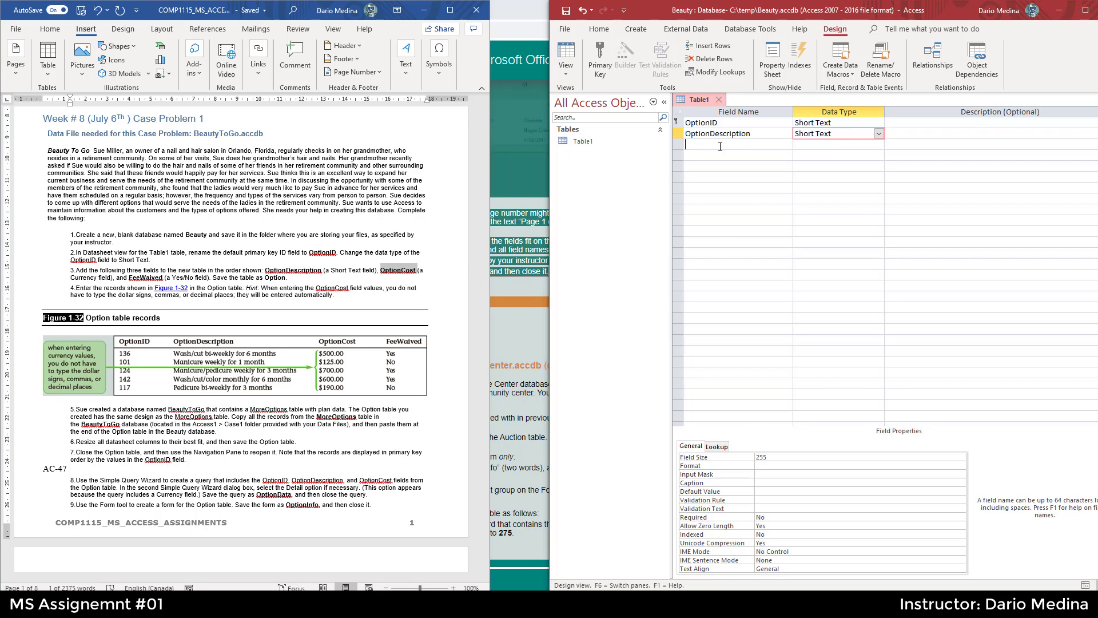
key(ctrl+v)
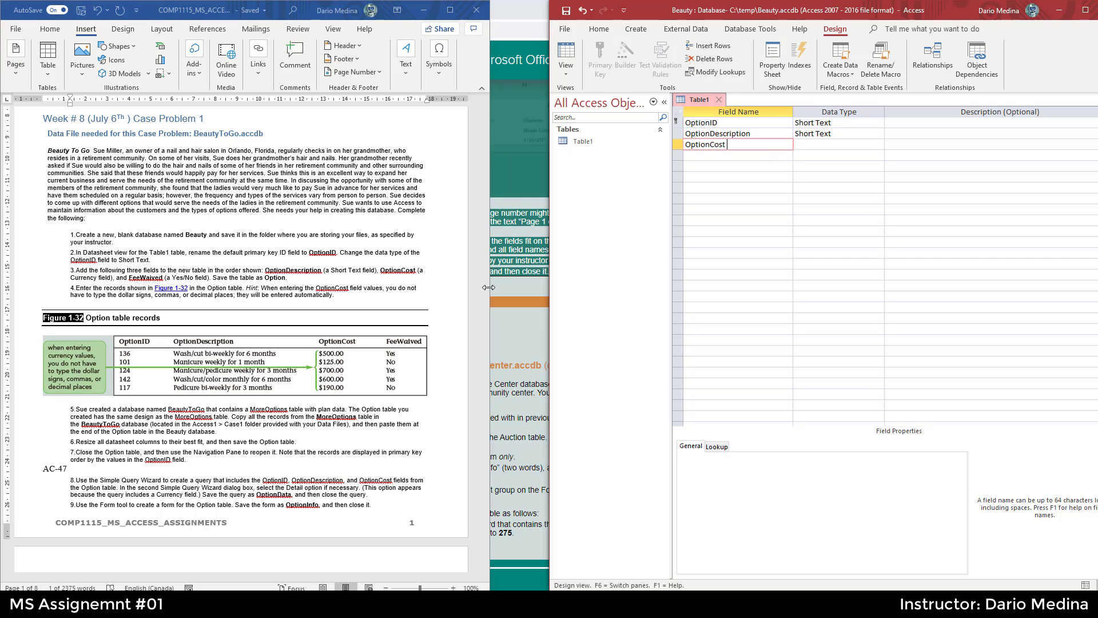
click(878, 145)
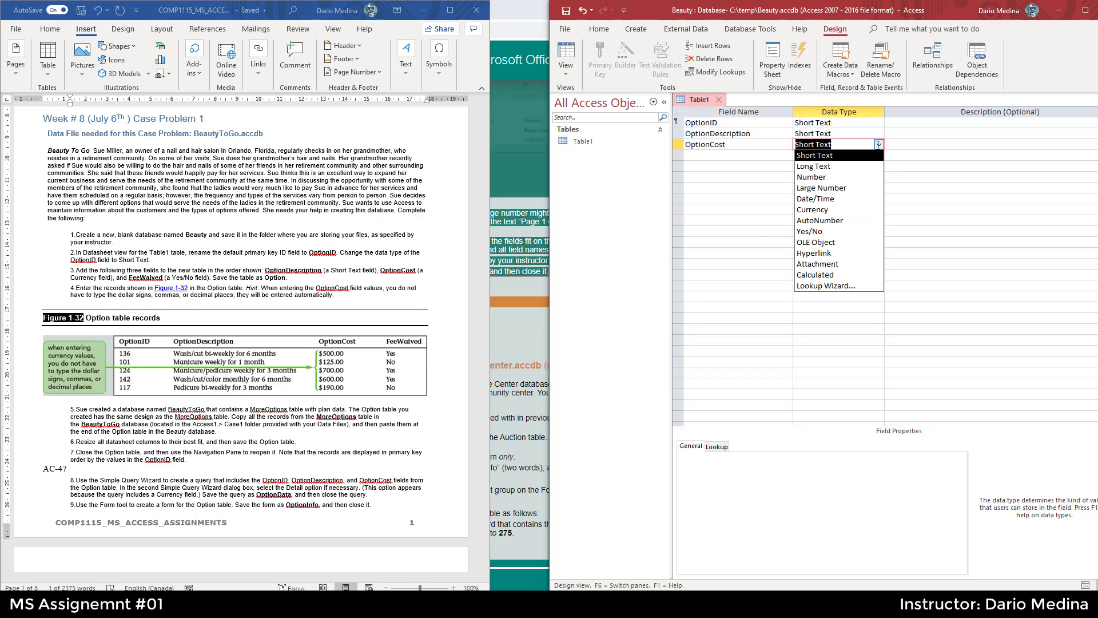
click(835, 210)
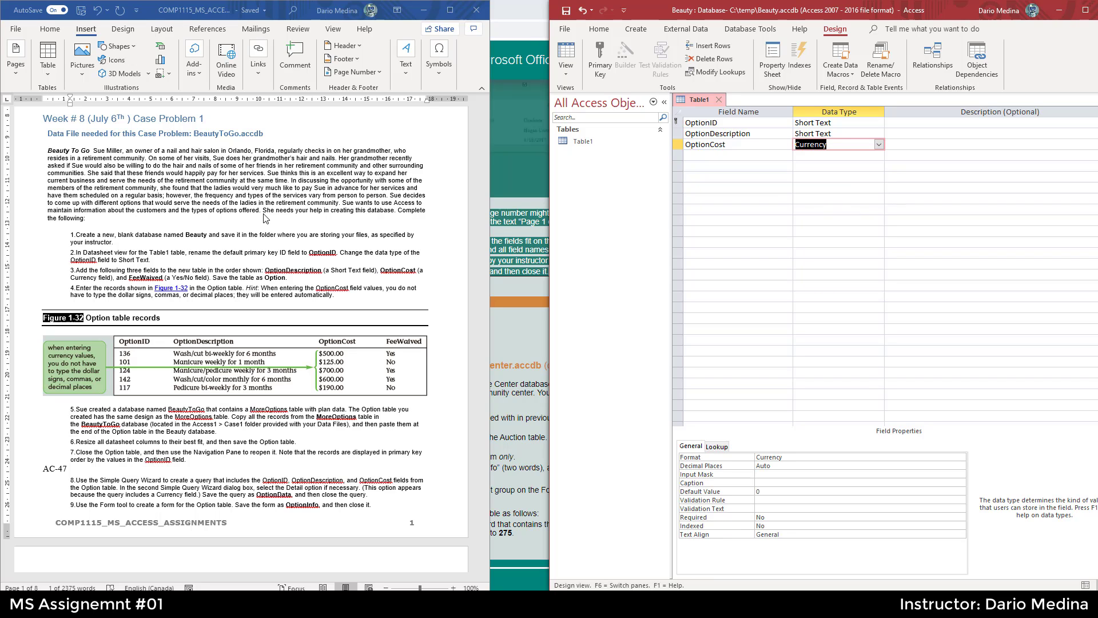
- Copy FeeWaived from the instructions, add it as the fourth field, and set its data type to Yes/No
double_click(151, 278)
key(ctrl+c)
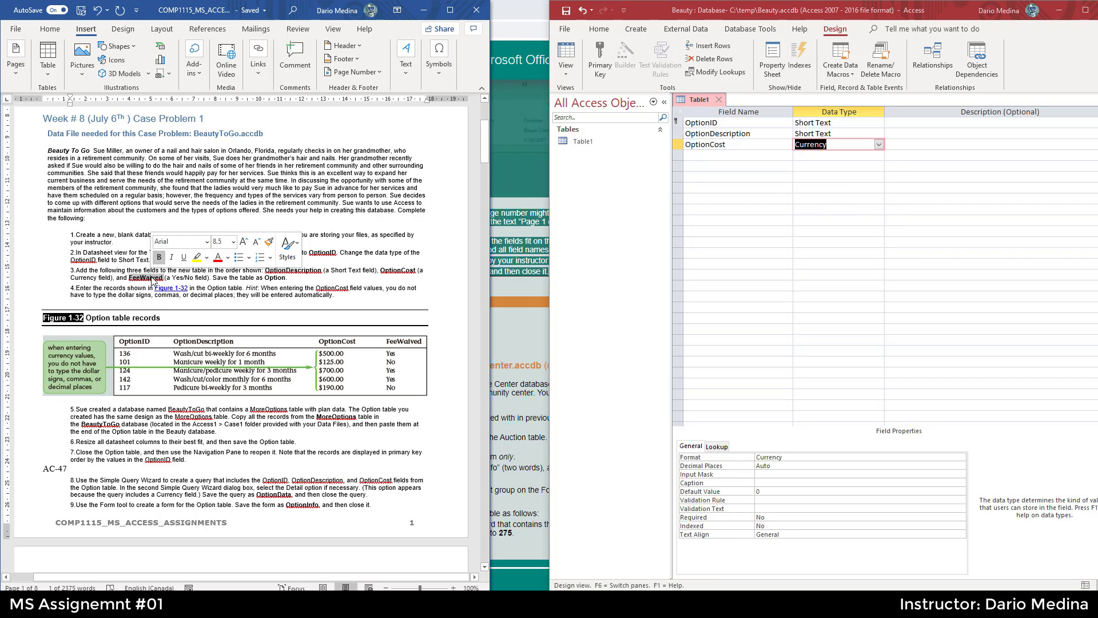
click(771, 156)
key(ctrl+v)
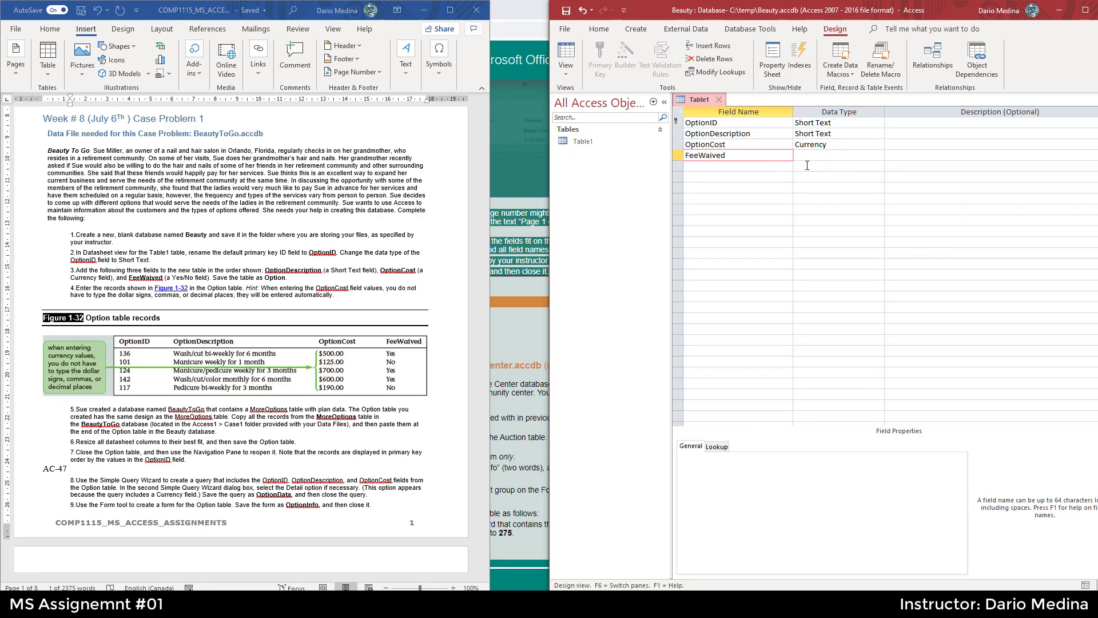
click(874, 158)
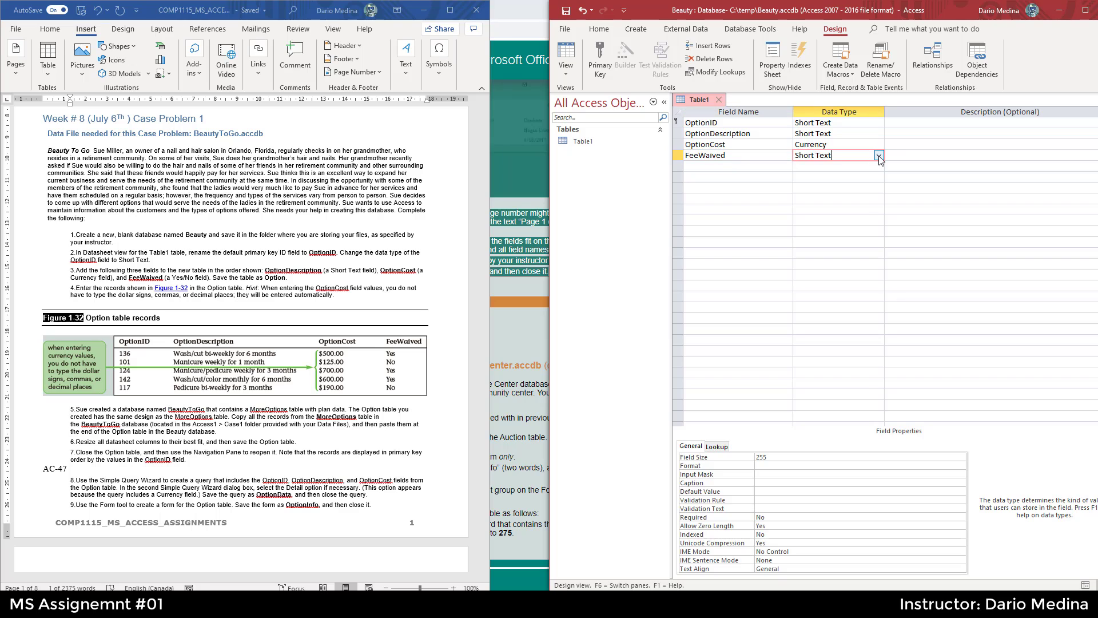
click(879, 157)
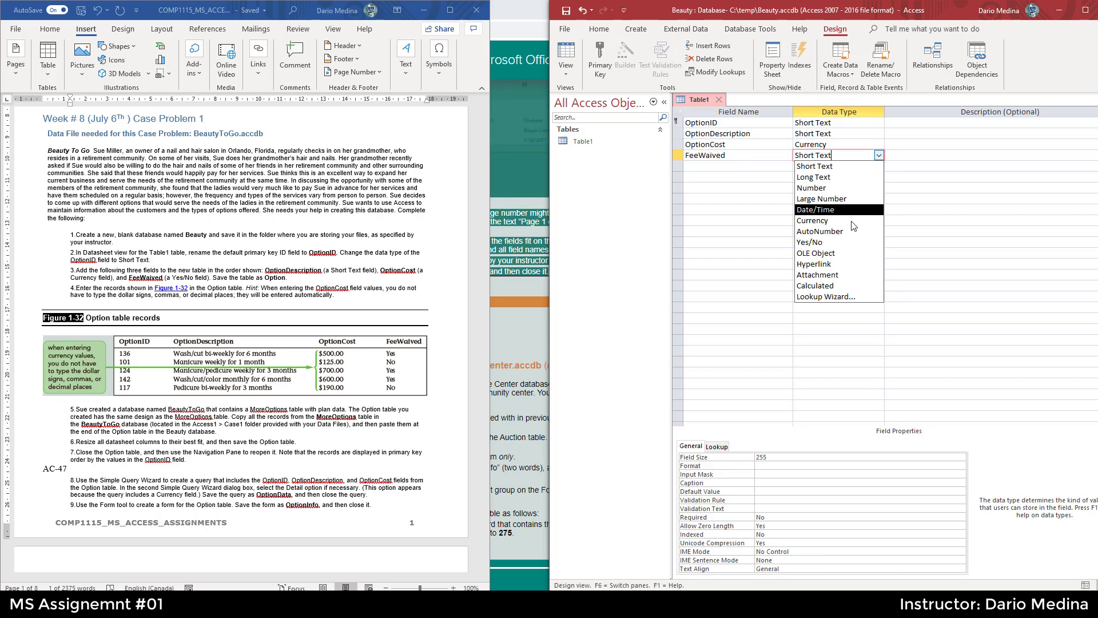
click(832, 241)
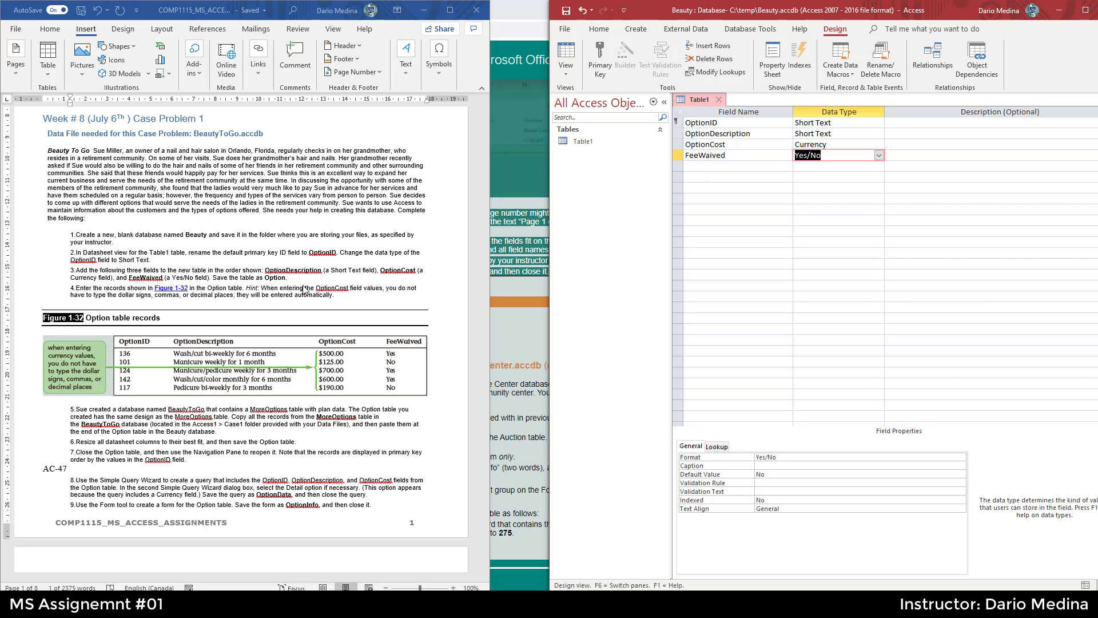
- Close the table design, saving the changes to Table1
click(720, 101)
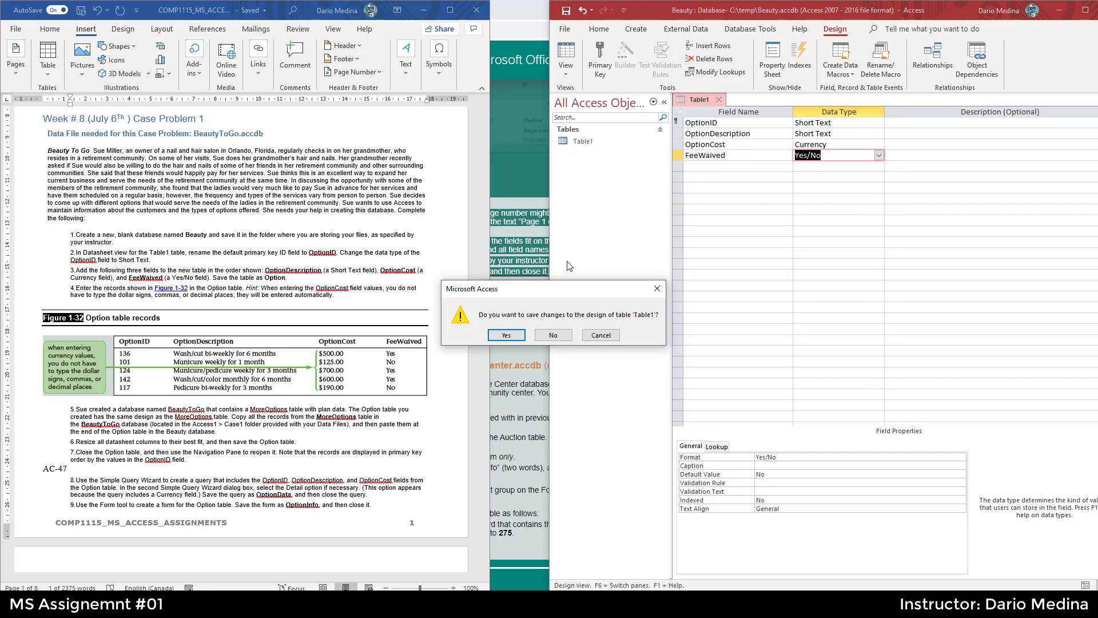
click(514, 338)
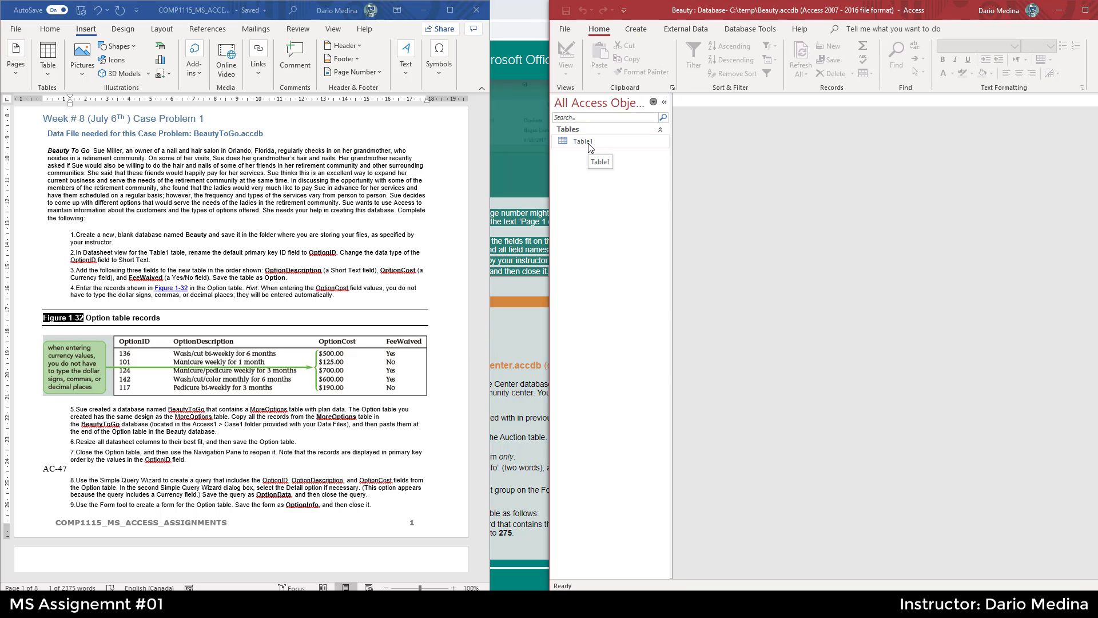
right_click(590, 147)
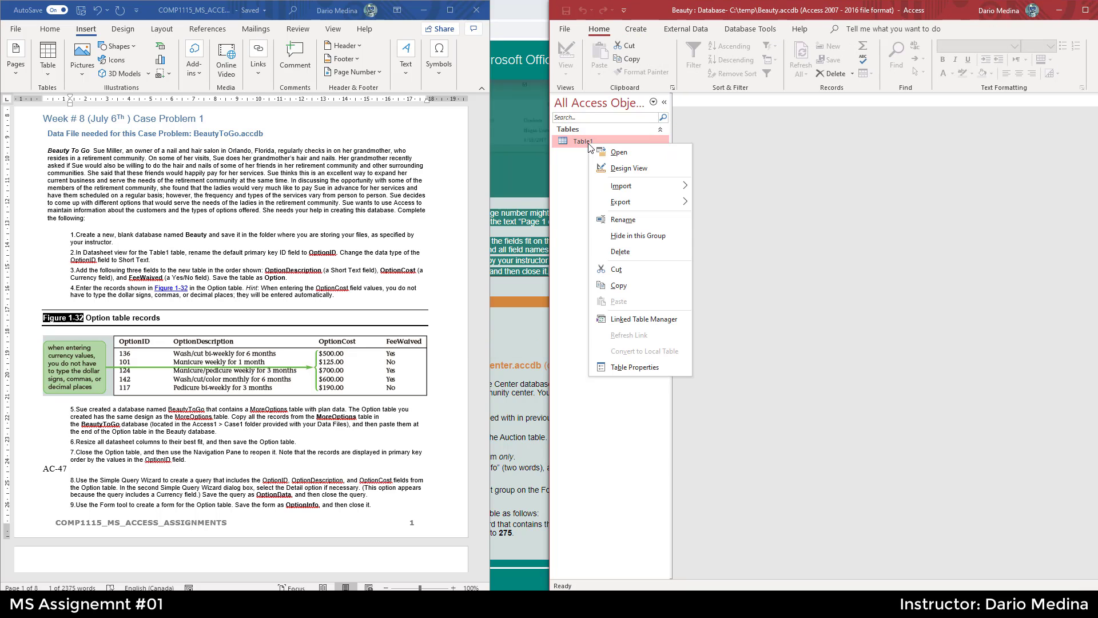
click(633, 223)
click(624, 218)
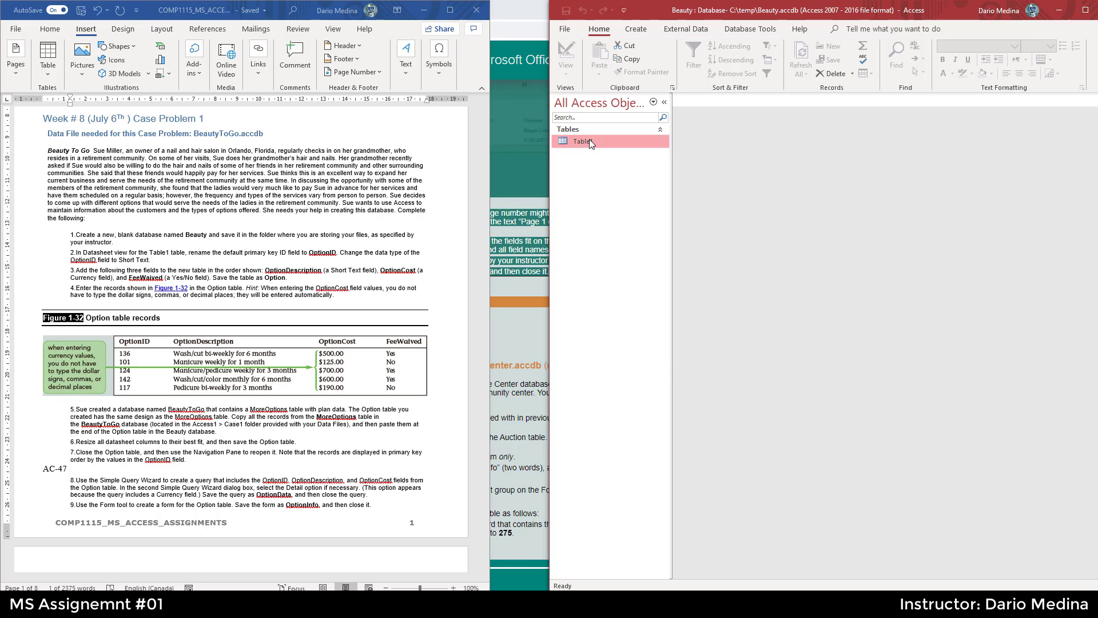
right_click(589, 139)
click(584, 139)
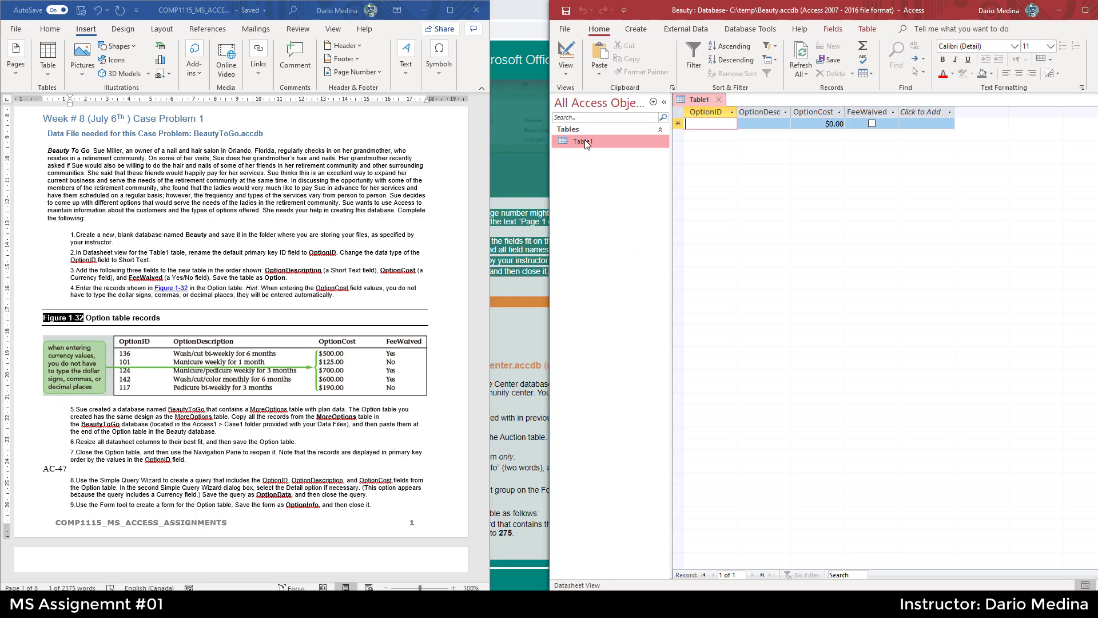
click(721, 99)
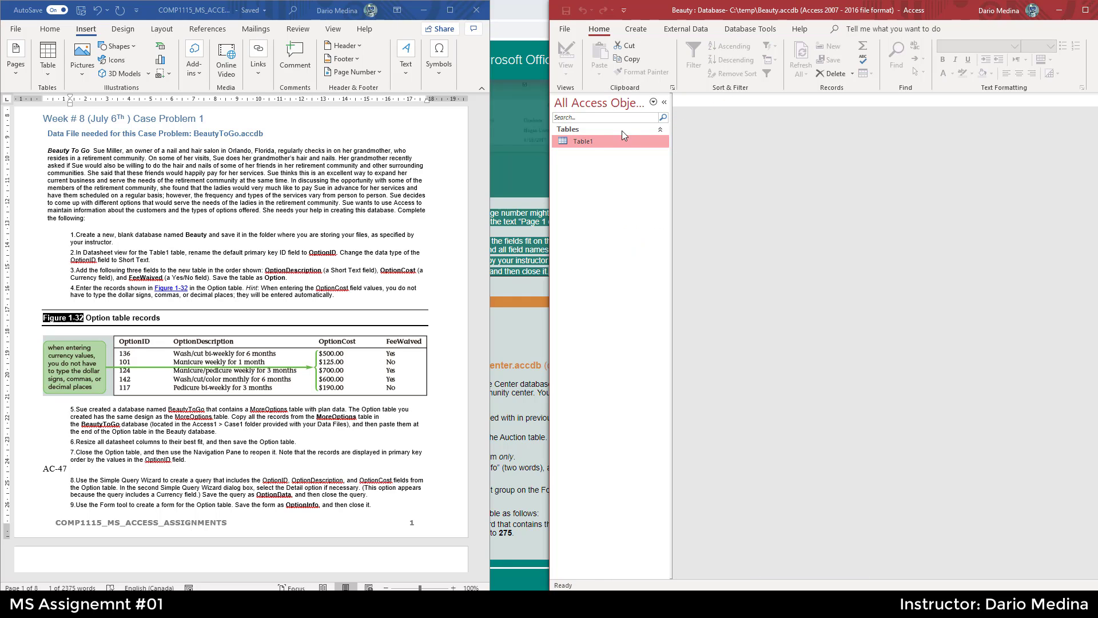
- Rename the table Table1 to Option
right_click(594, 141)
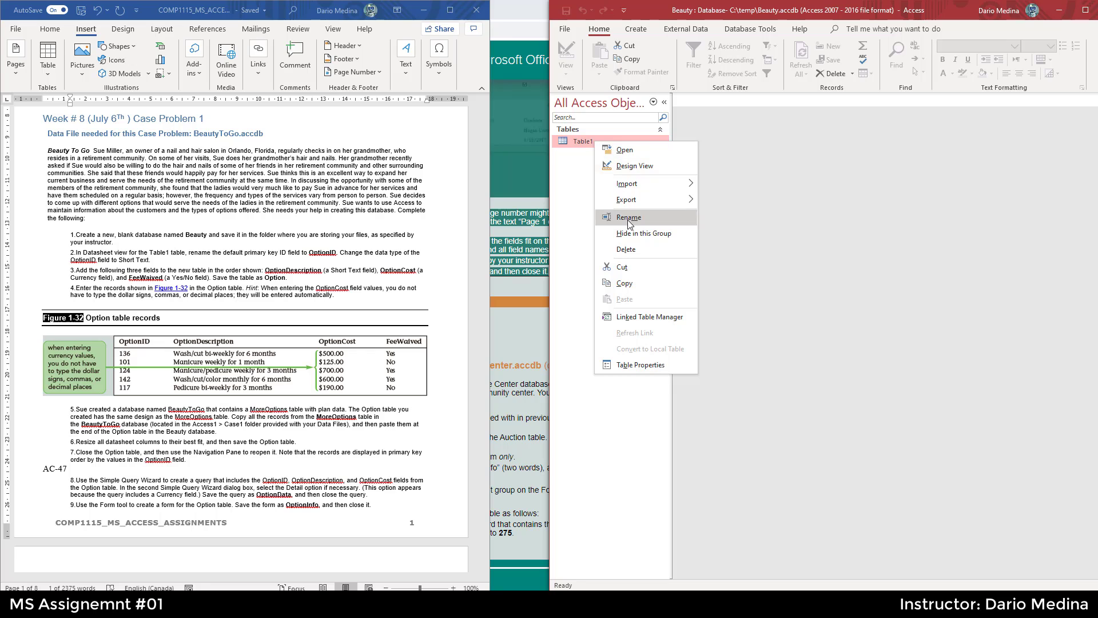
click(627, 220)
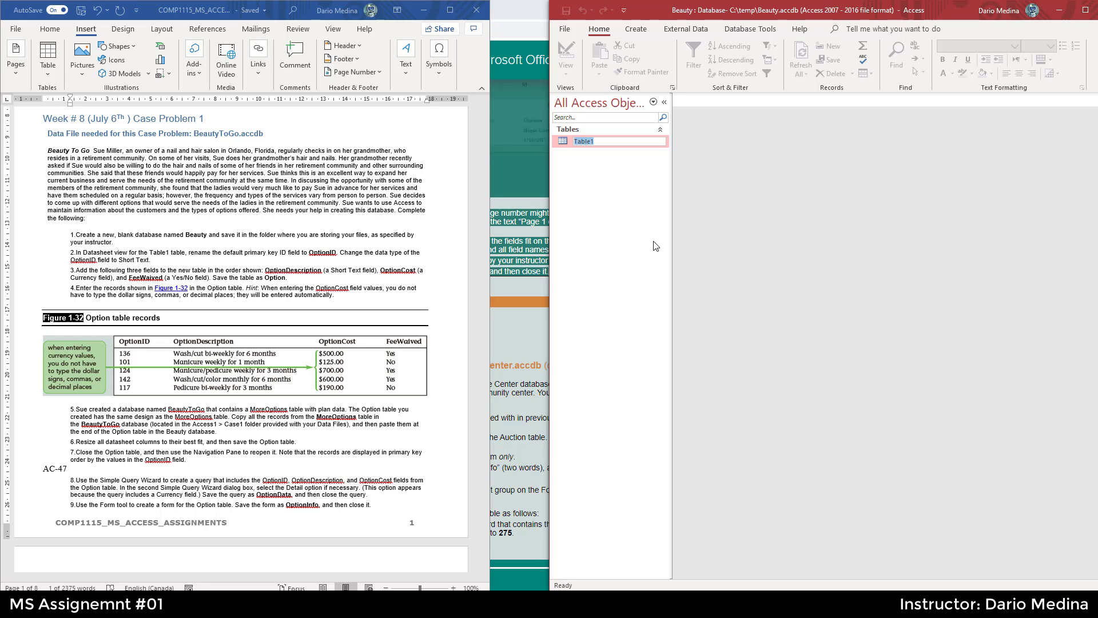
text(Option)
key(Return)
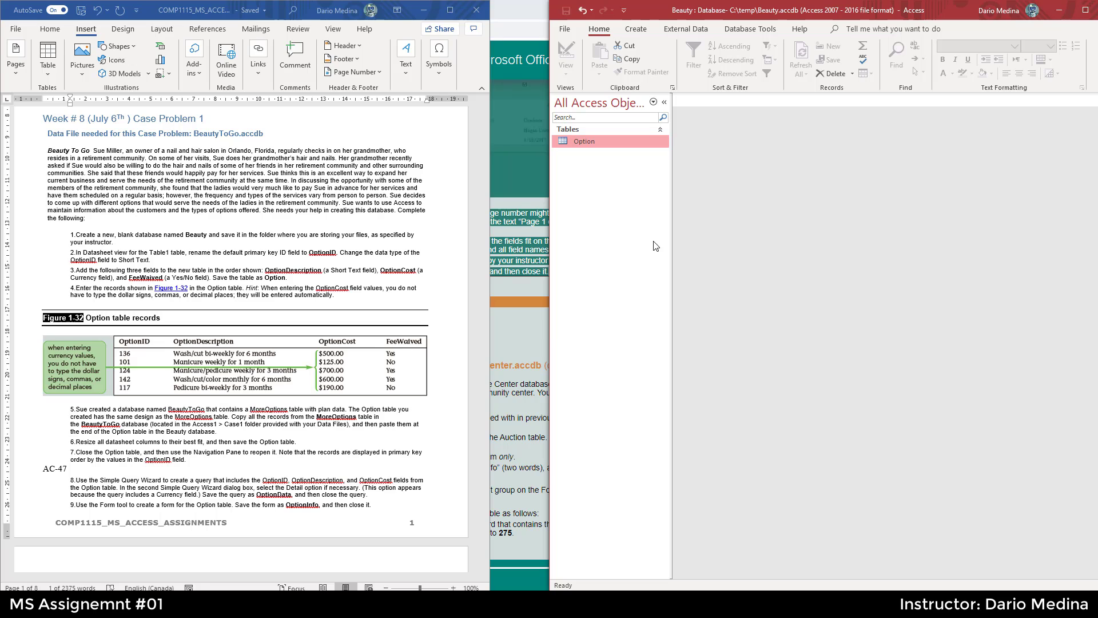
- Open the Option table and enter a record: 132, Wash/cut bi-wekly for 6 months, $150.00, with FeeWaived checked
click(291, 280)
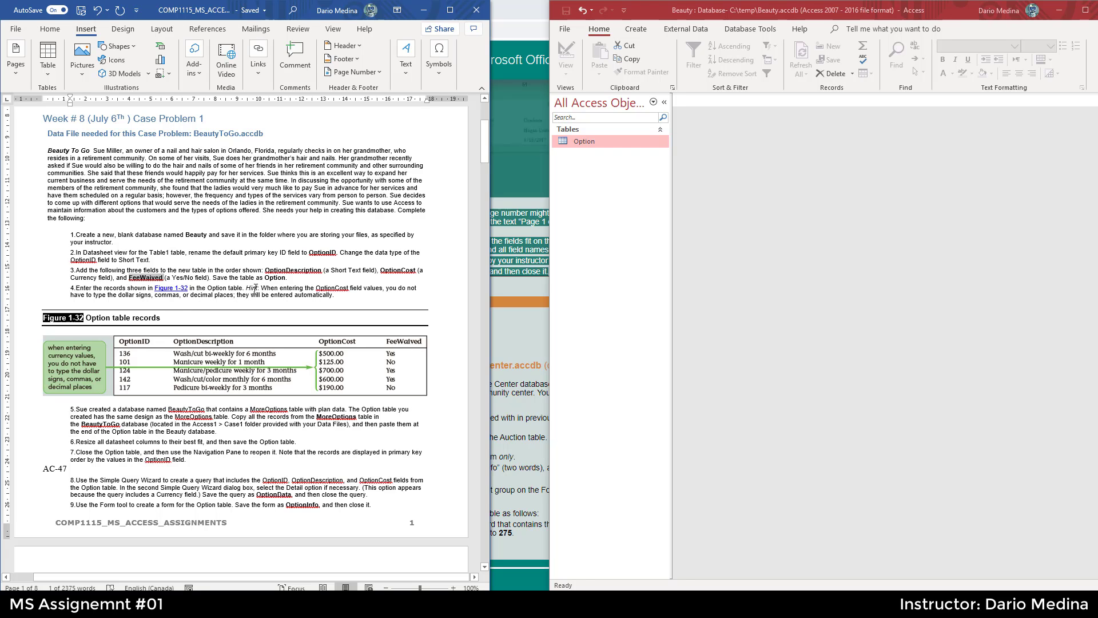
click(583, 143)
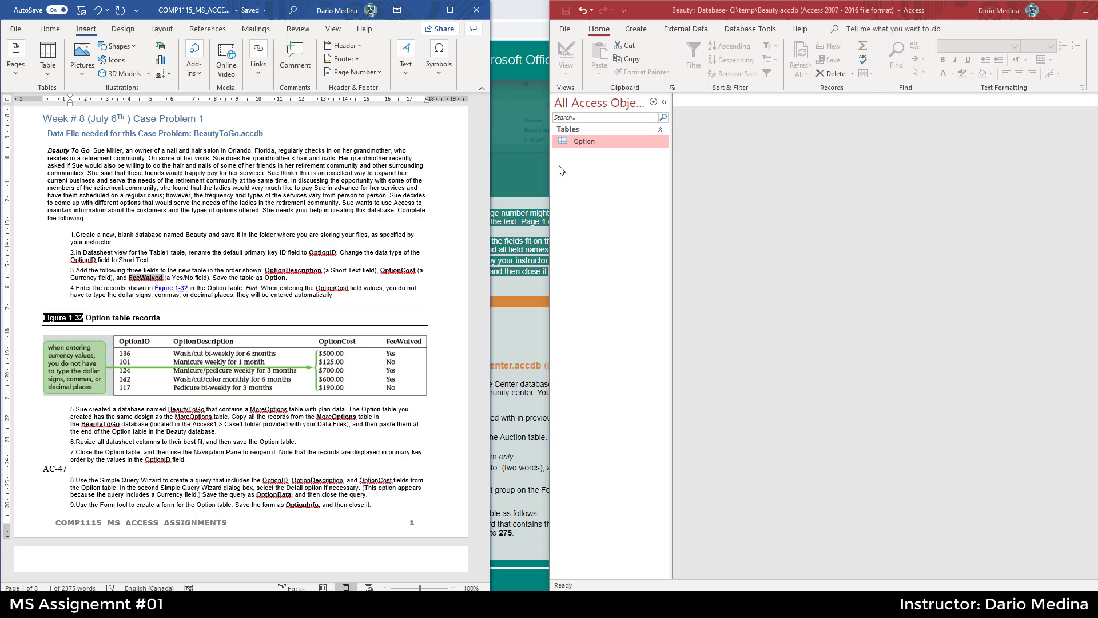
double_click(582, 141)
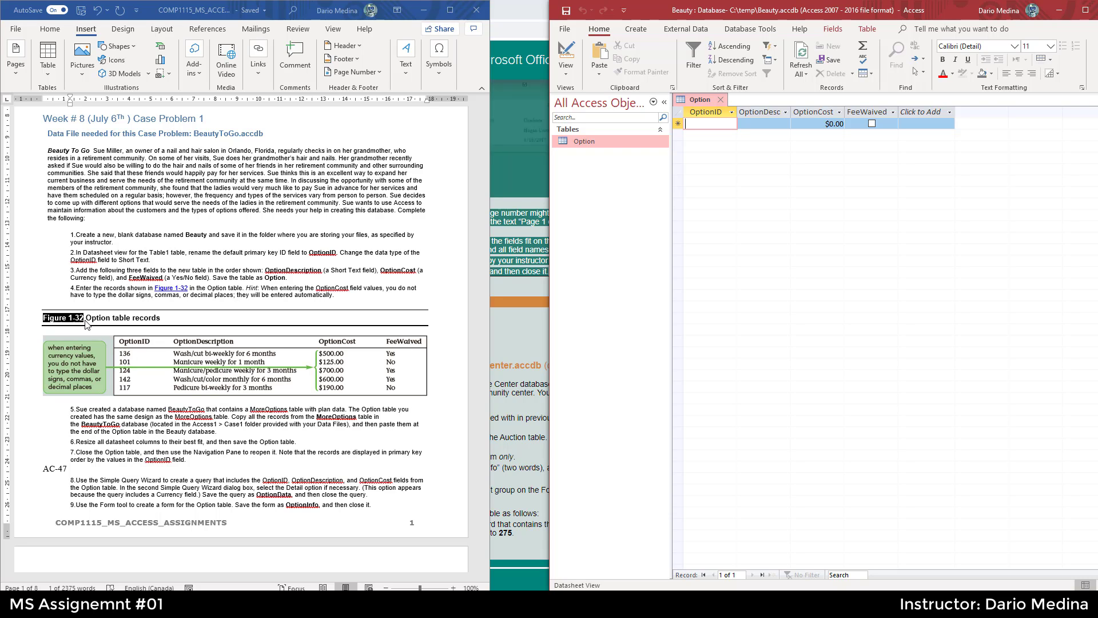
text(132)
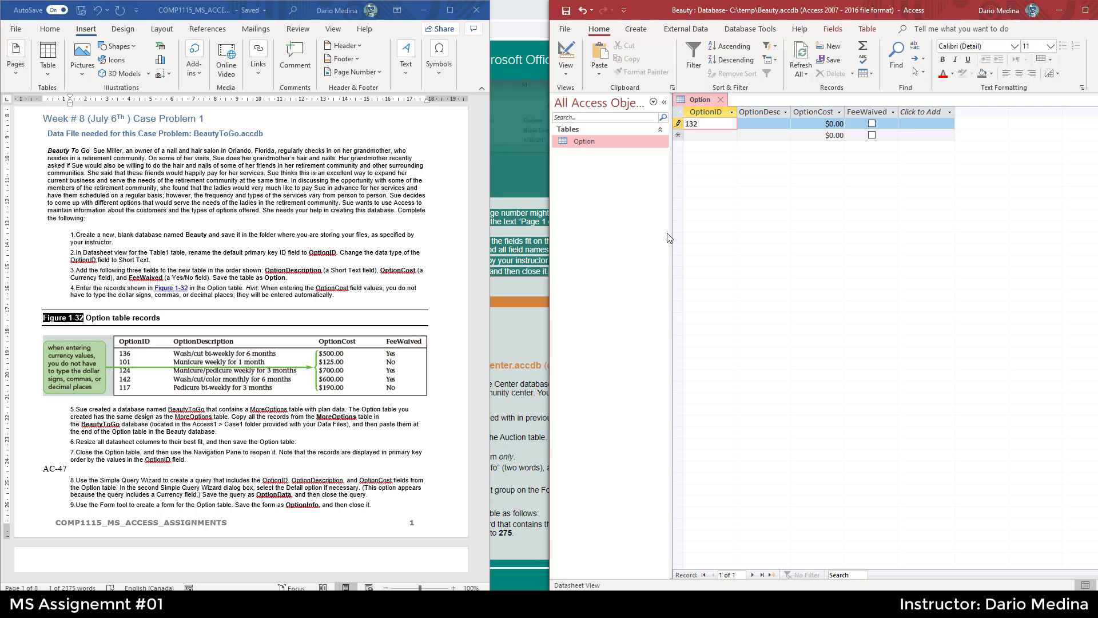
key(Tab)
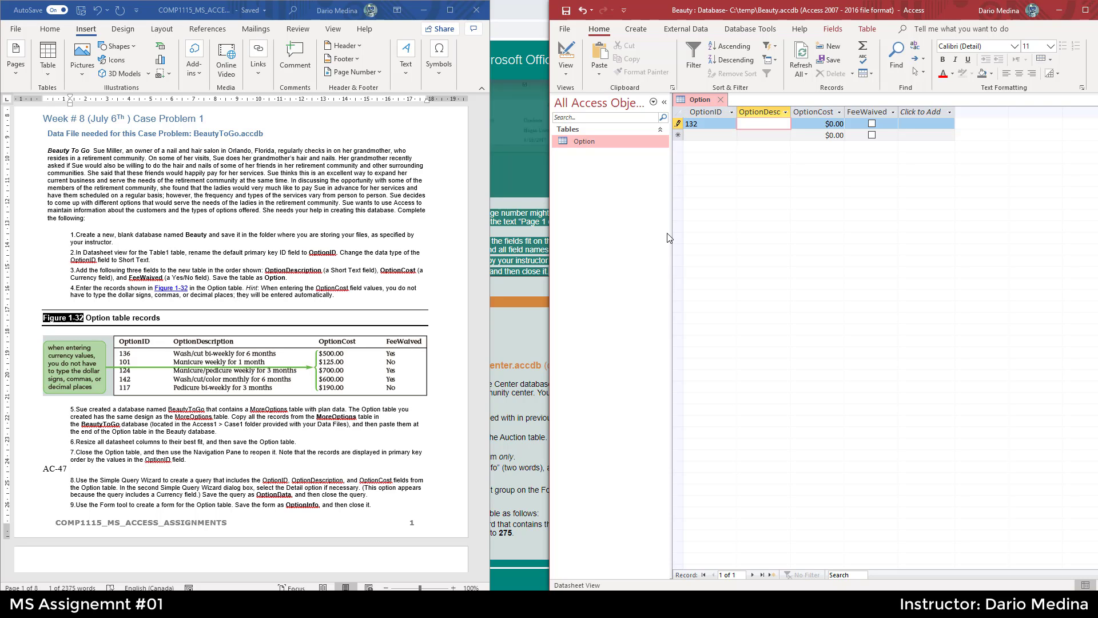
text(Wash/cut bi-wekly for 6 months)
key(Tab)
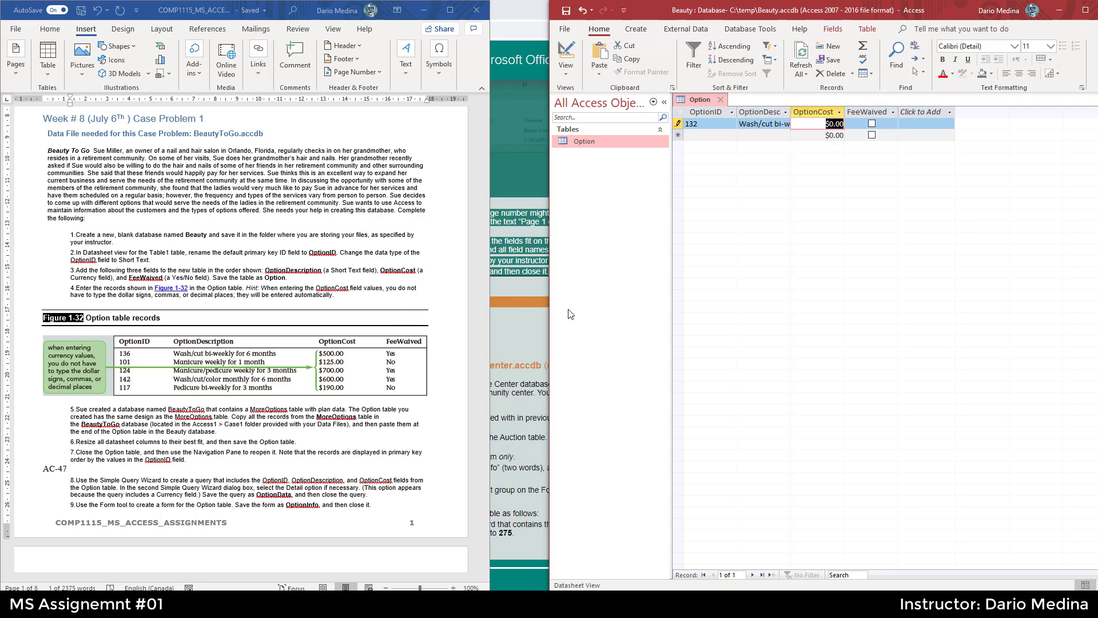
text(150)
key(Tab)
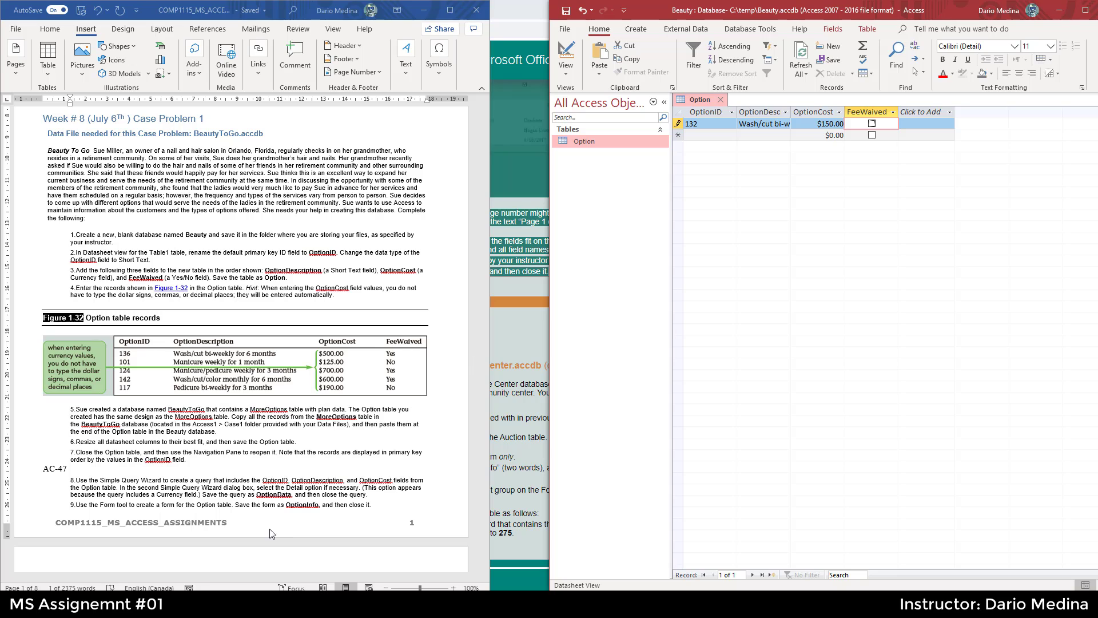
click(872, 124)
- Add a second record with OptionID 117, description Pedicure bi-weekly, cost $190.00, then save the table
click(711, 135)
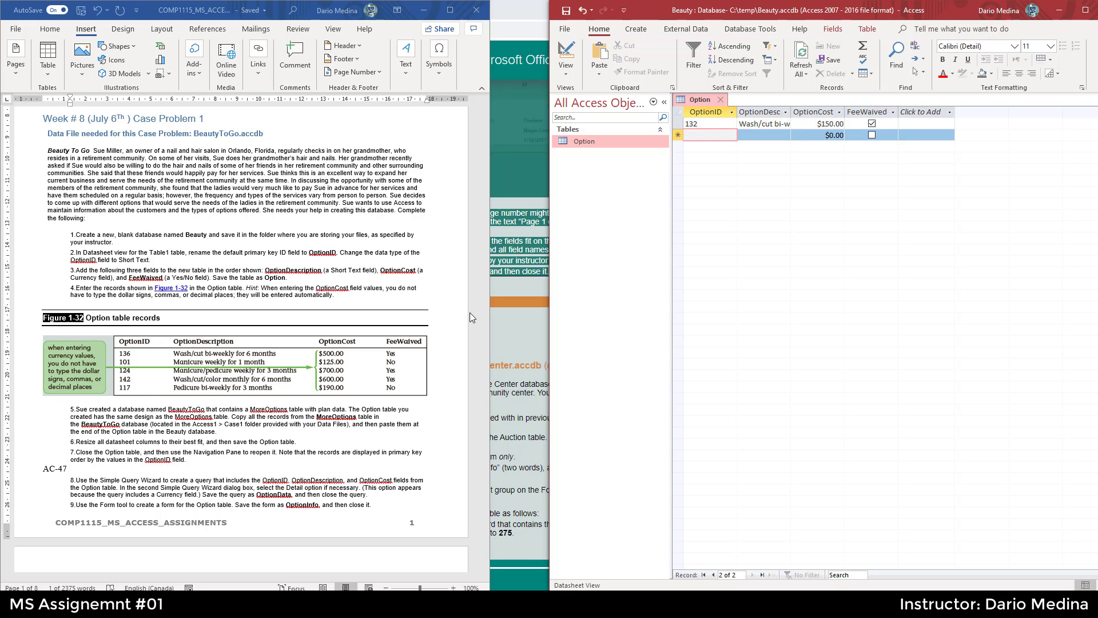
text(117)
key(Tab)
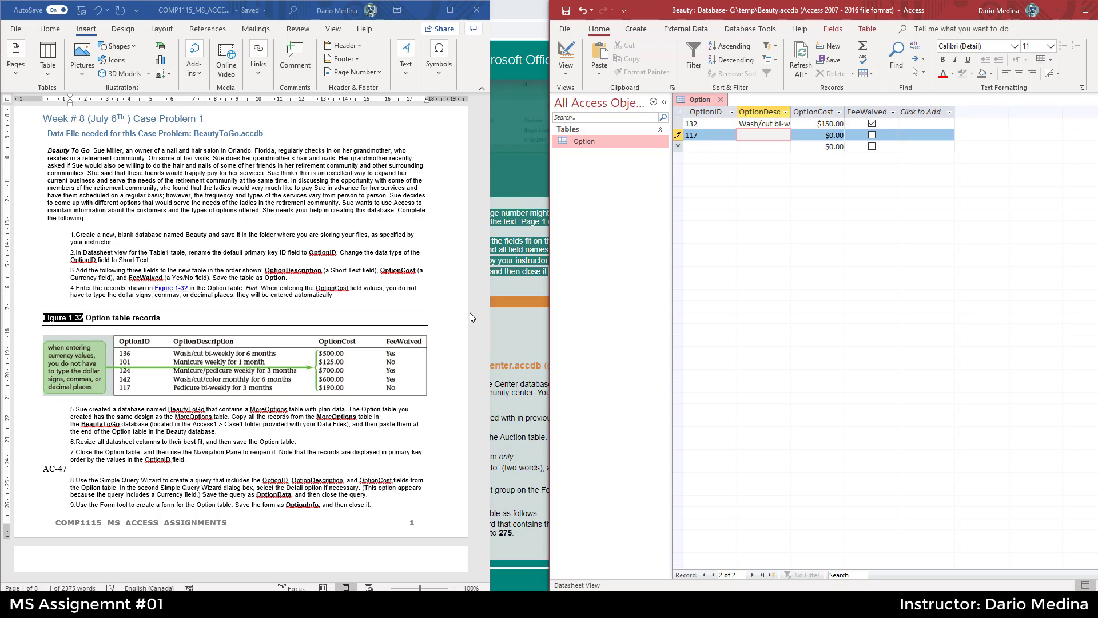
text(P{re)
text(bi-weekly)
key(Tab)
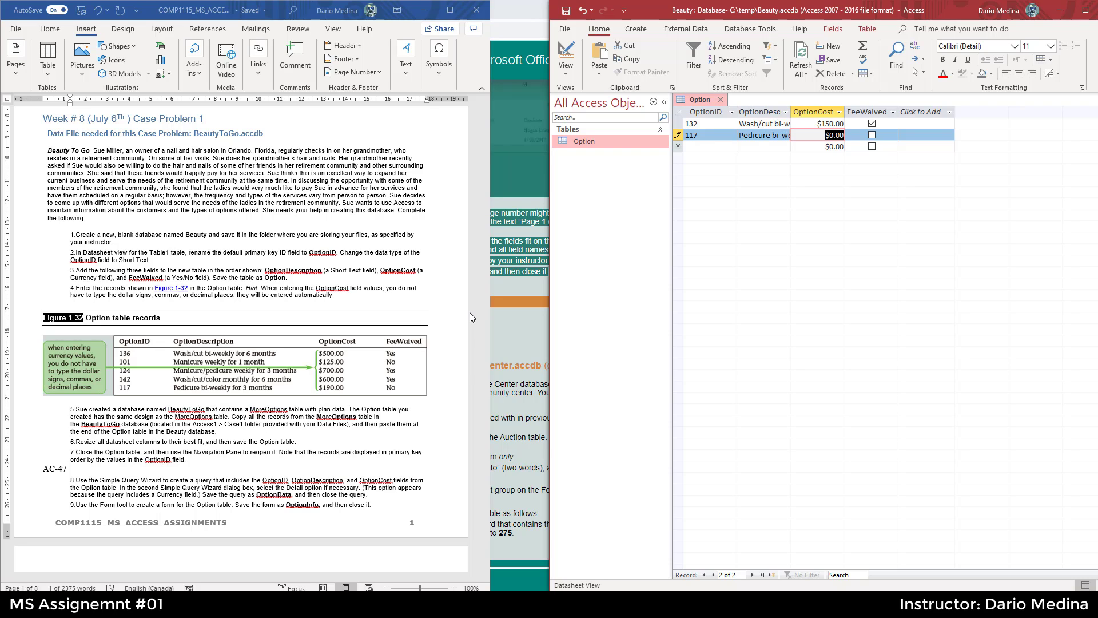
text(190)
key(Tab)
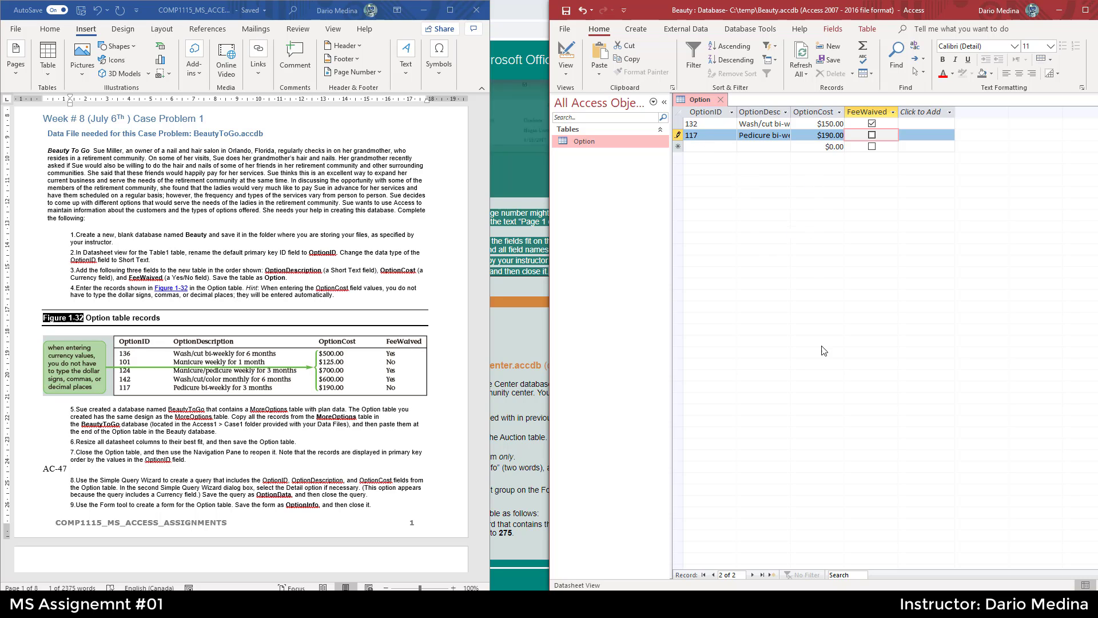
click(566, 9)
click(296, 424)
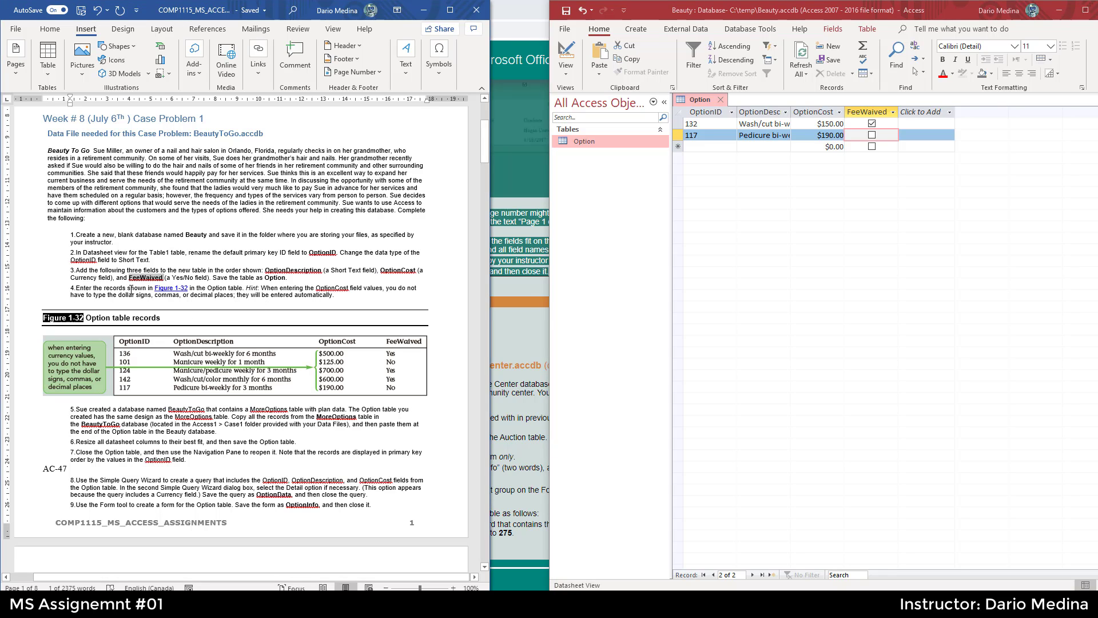
- Read step 5 of the case problem instructions about copying records from the BeautyToGo database
drag(128, 290, 75, 289)
click(131, 407)
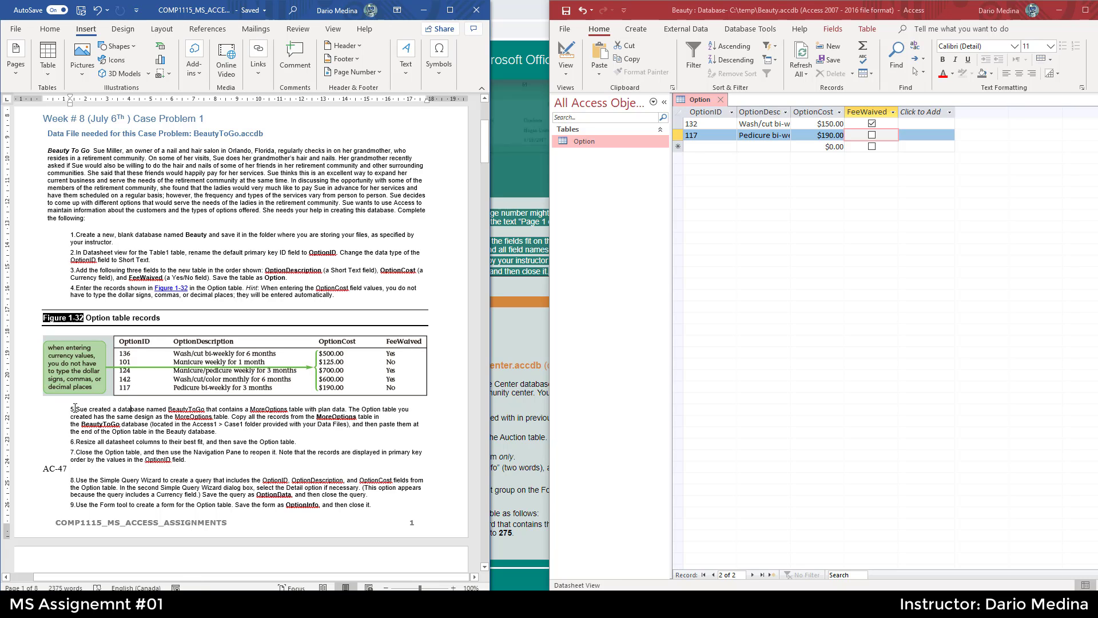
drag(75, 408, 345, 410)
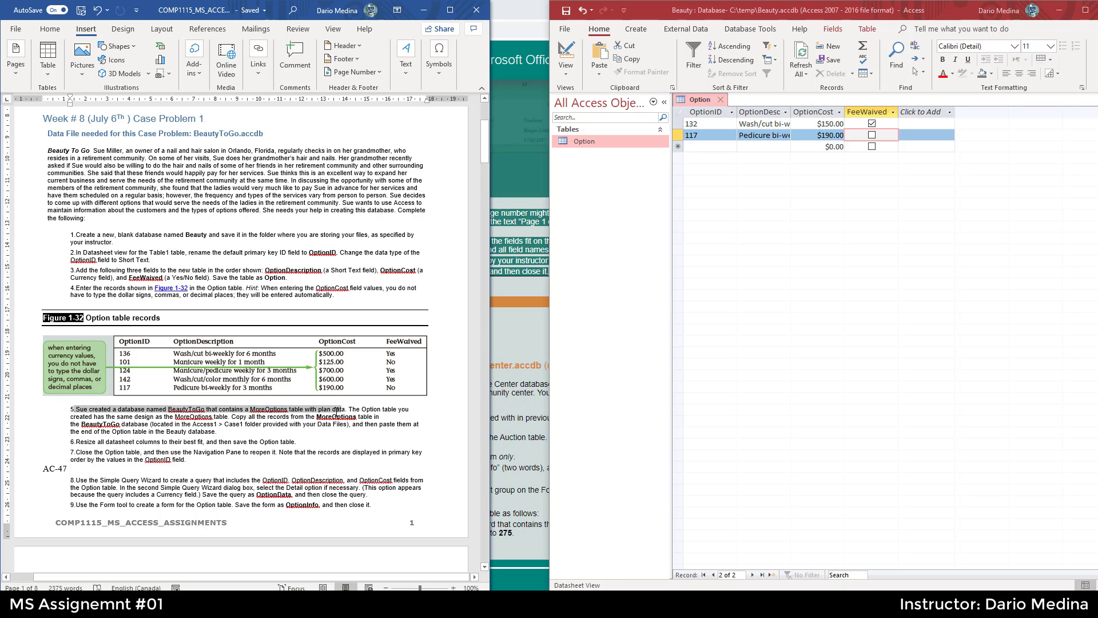
click(377, 415)
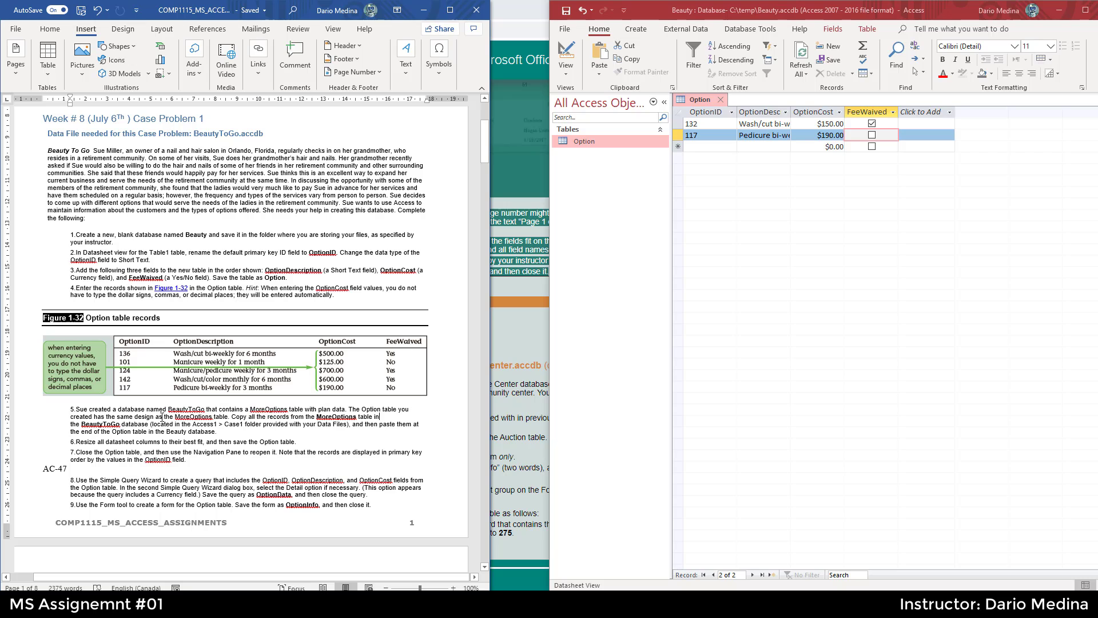
mouse_move(156, 417)
mouse_down()
mouse_move(359, 418)
mouse_move(140, 427)
mouse_up()
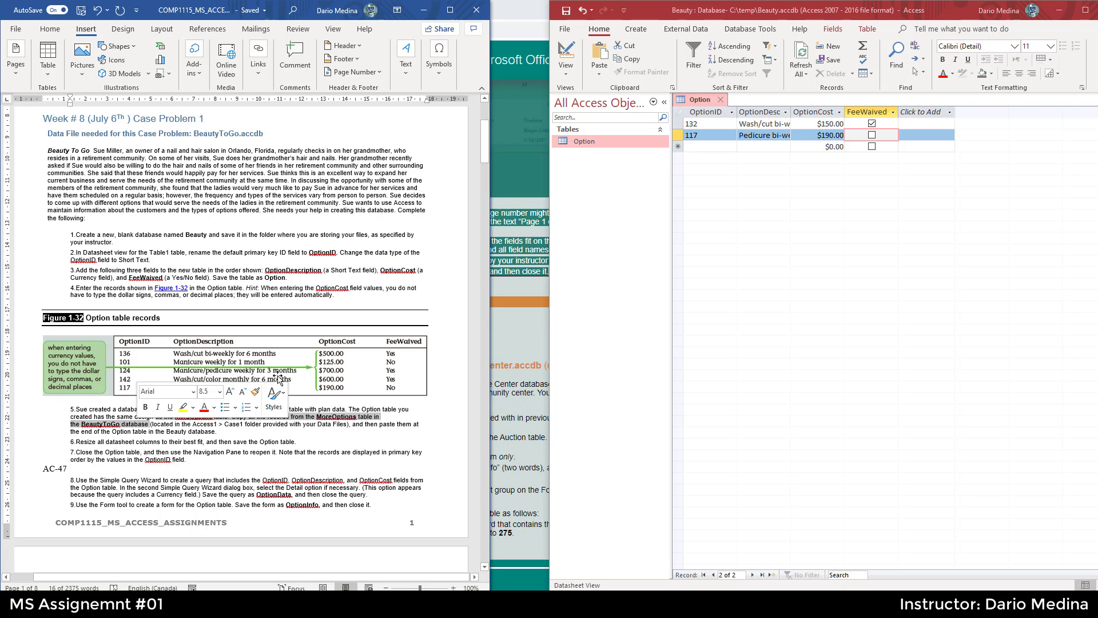
click(247, 425)
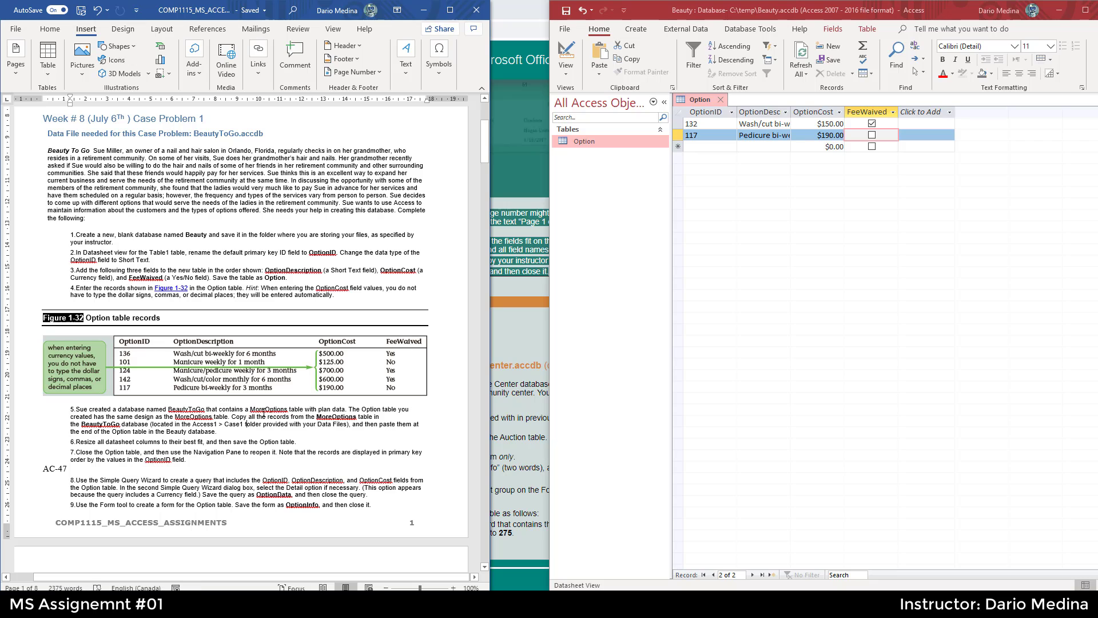
drag(207, 410, 171, 410)
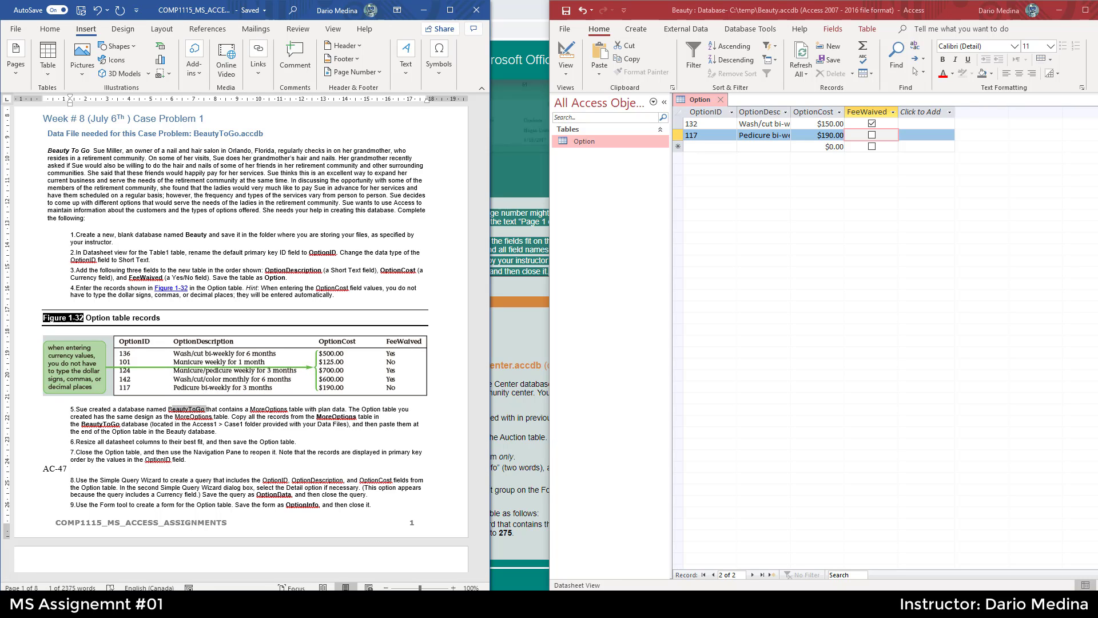
- Open the BeautyToGo database from the Access_files Case1 folder and place its window beside the instructions
click(572, 604)
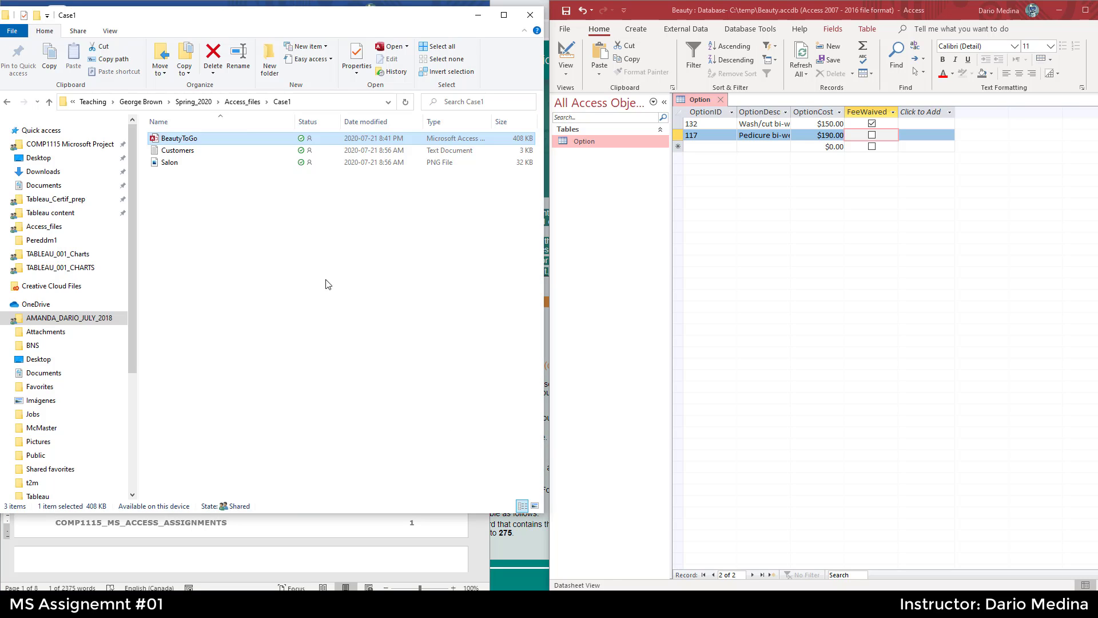
drag(290, 6, 296, 92)
click(250, 185)
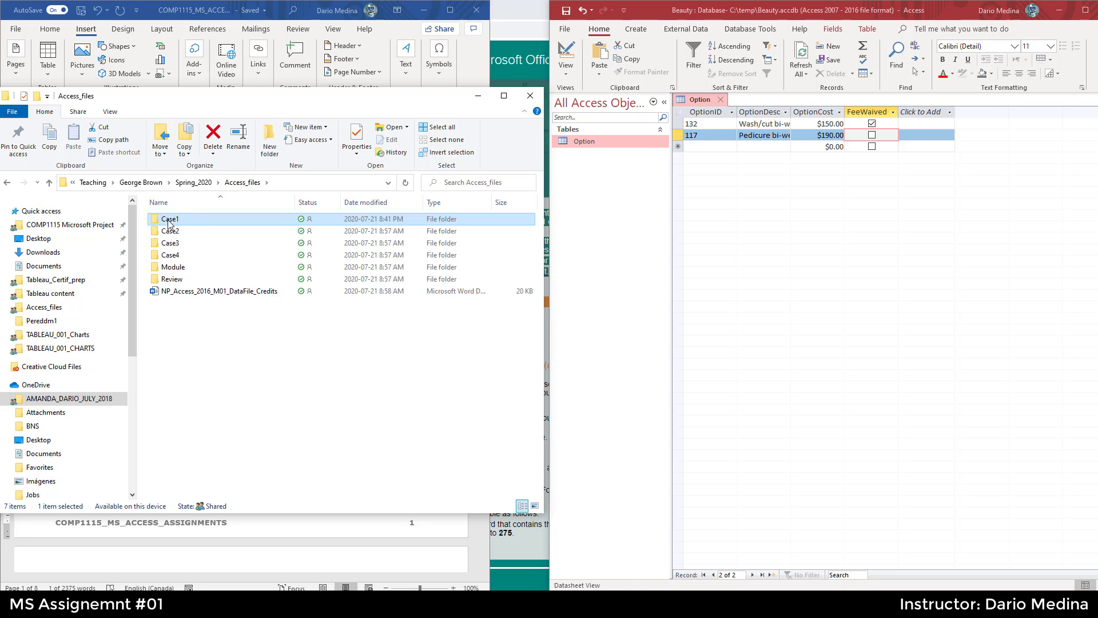
double_click(170, 224)
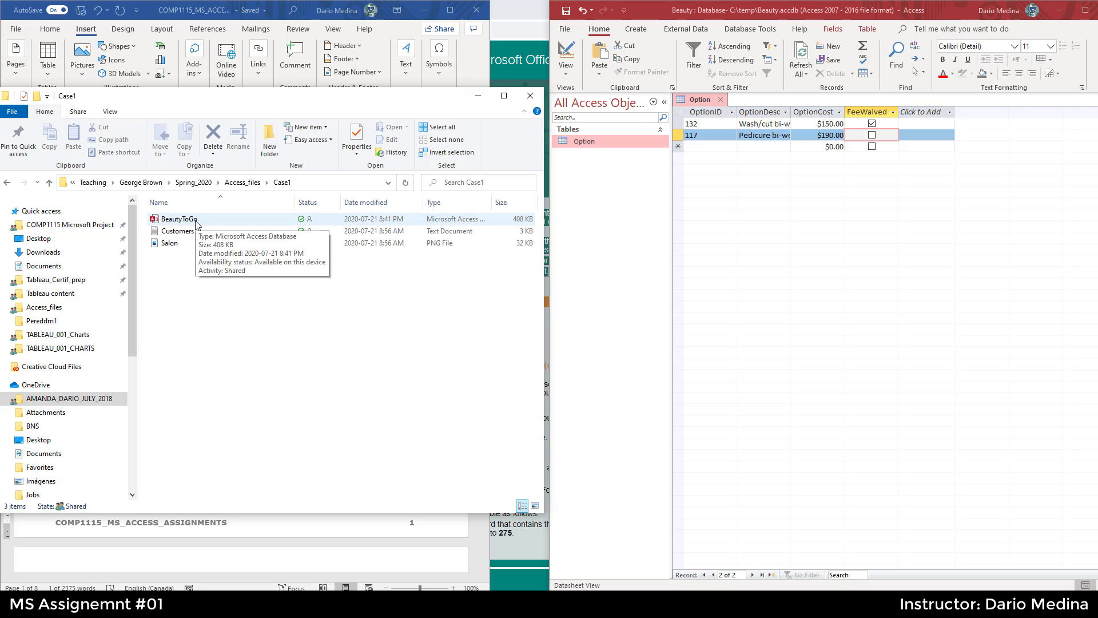
double_click(188, 220)
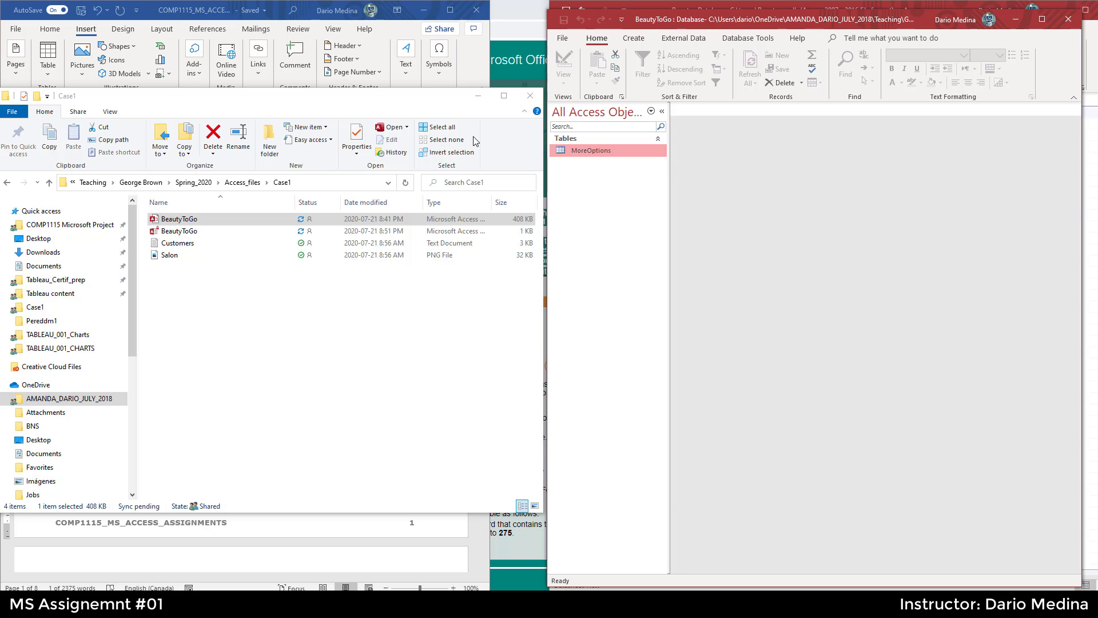
click(462, 110)
click(478, 96)
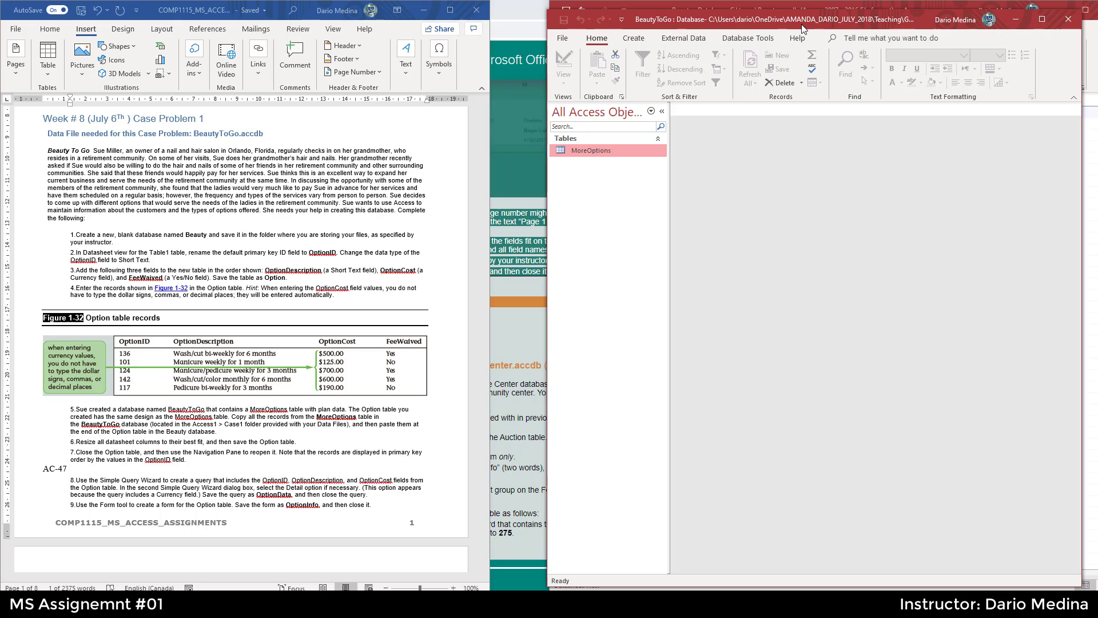
drag(803, 27, 533, 18)
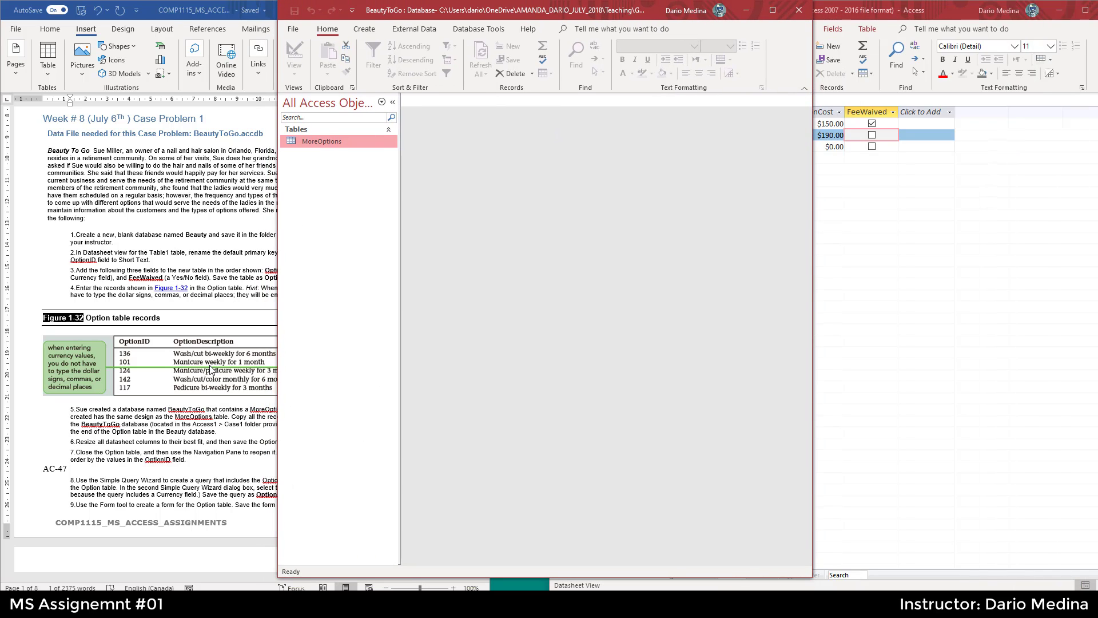
- Open the MoreOptions table in the BeautyToGo database and reread the copy instructions
click(156, 420)
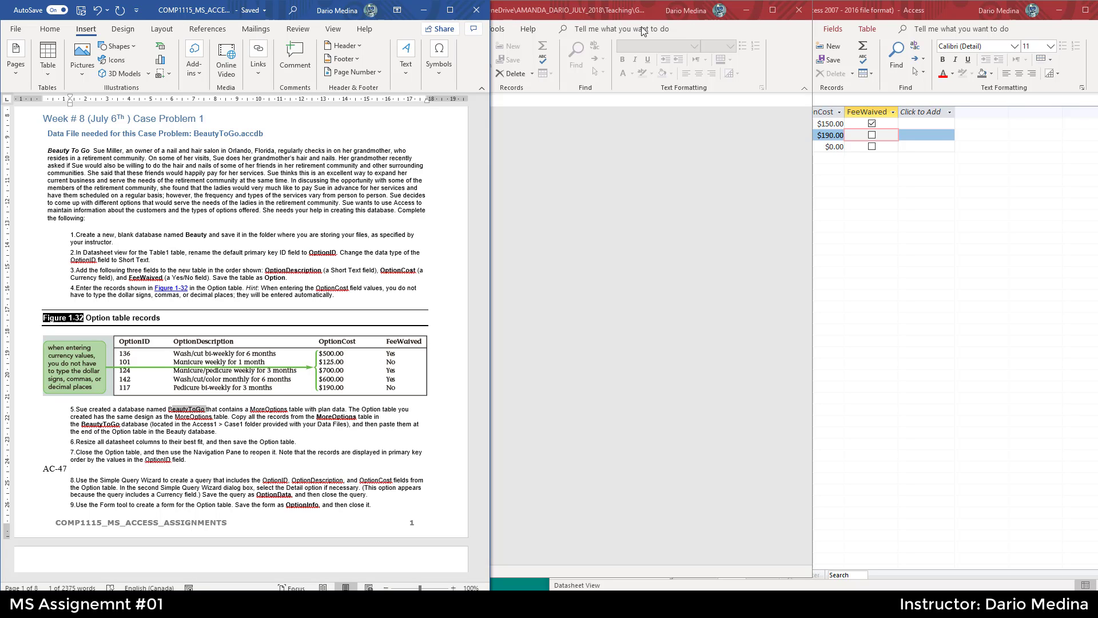
click(704, 31)
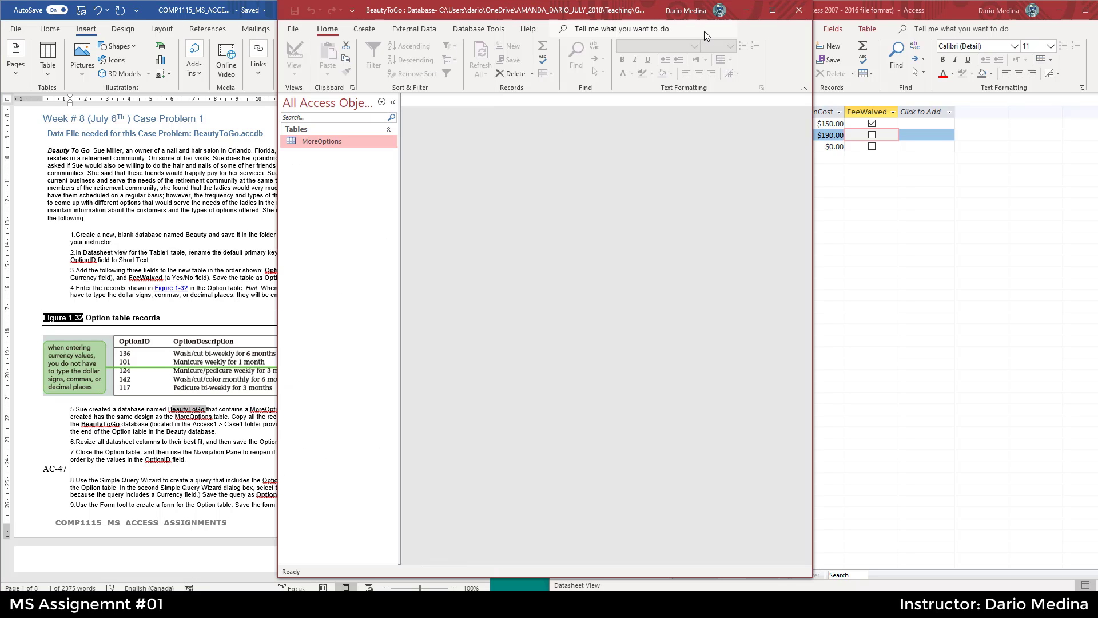
double_click(334, 143)
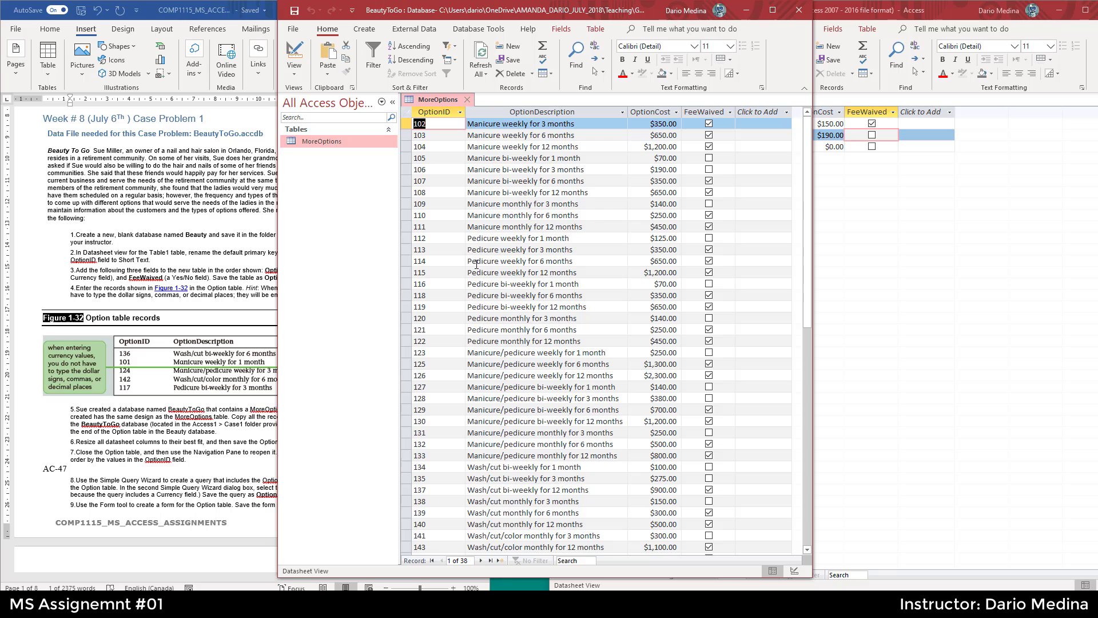
click(174, 435)
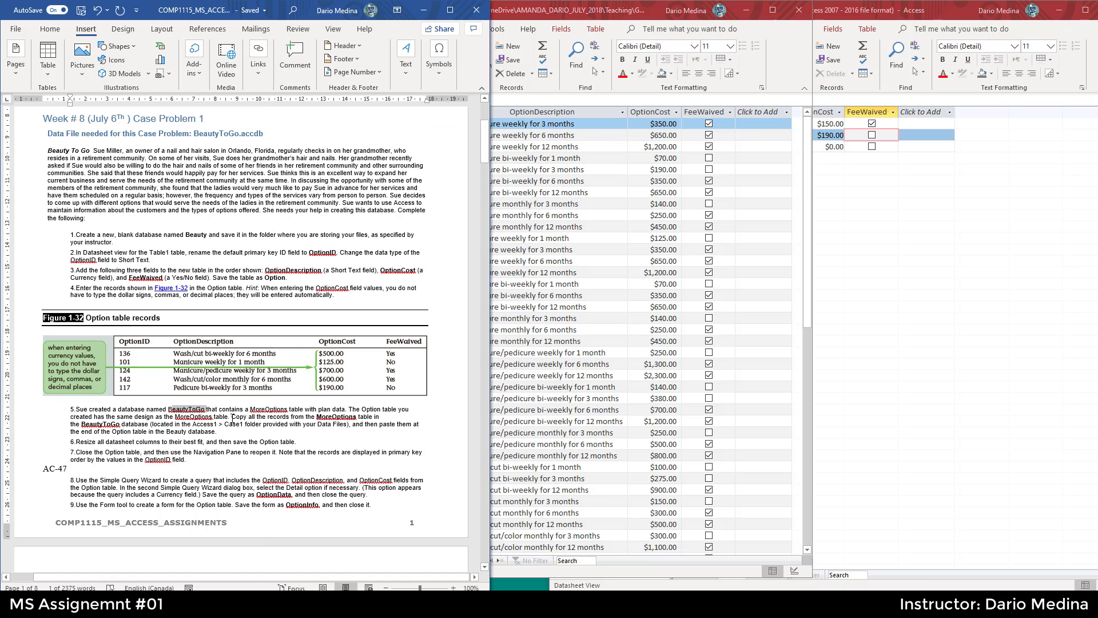
drag(232, 417, 351, 427)
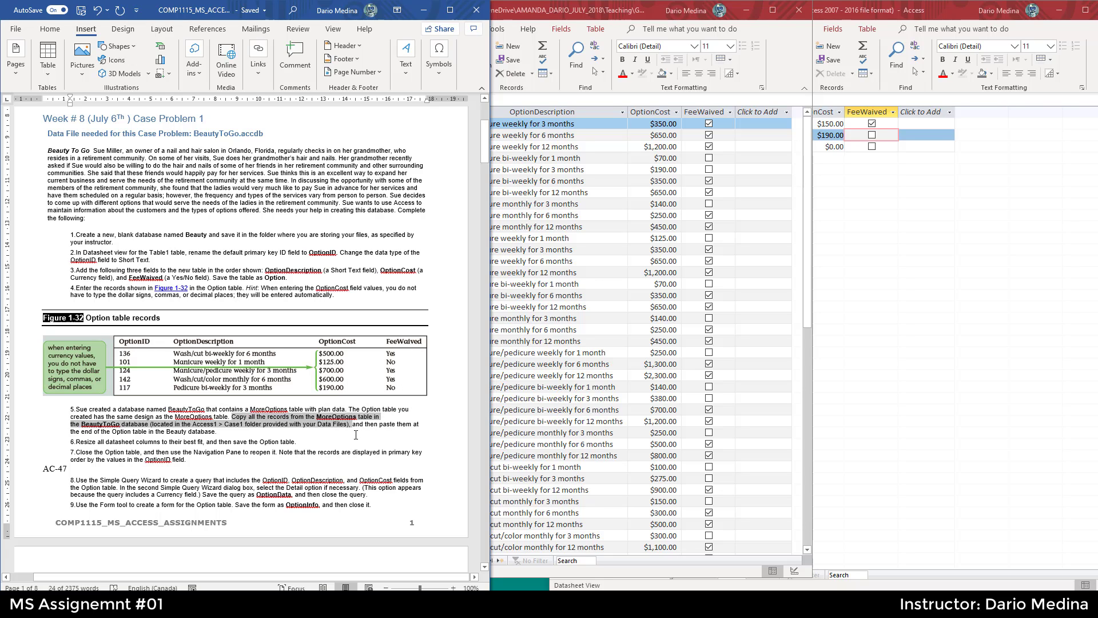
click(359, 433)
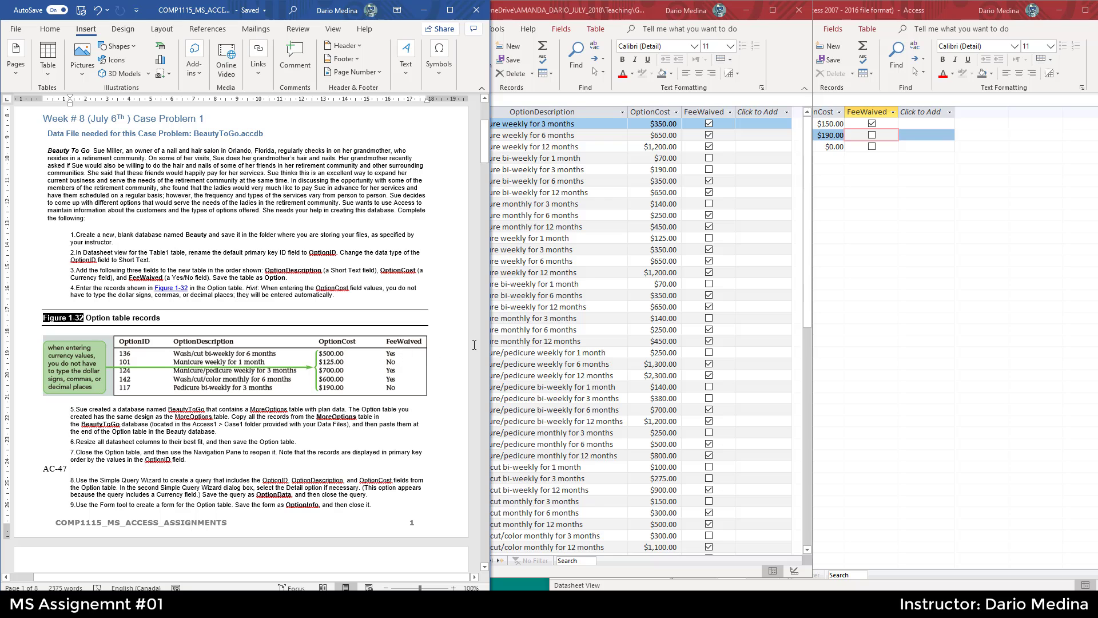
click(533, 215)
- Copy all MoreOptions records and try pasting them as new records into the Option table
click(407, 112)
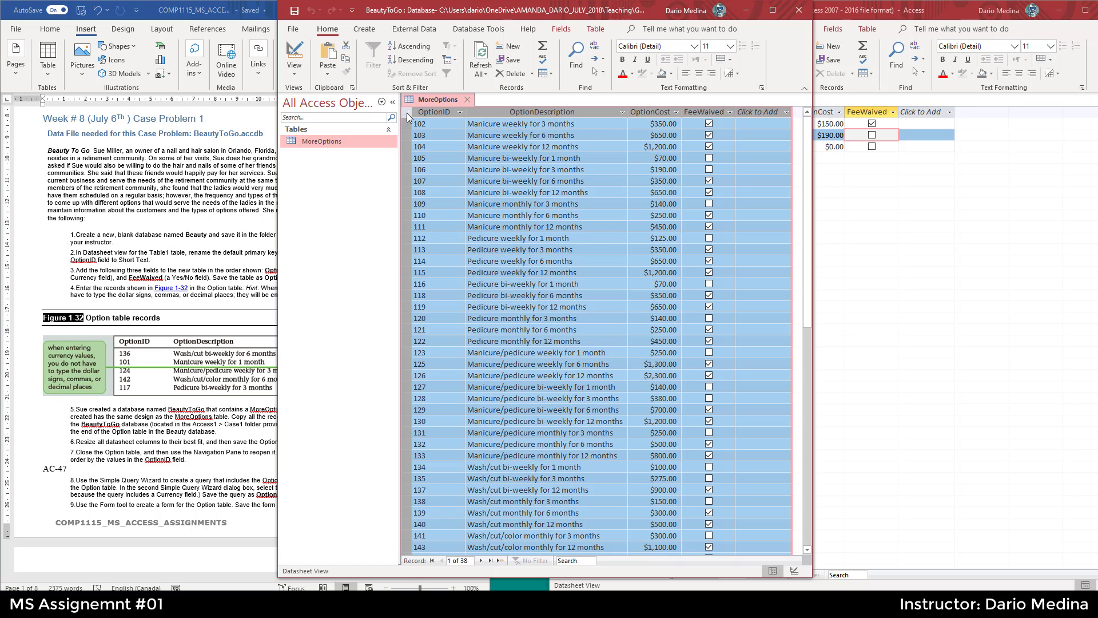
right_click(407, 112)
click(439, 172)
click(869, 207)
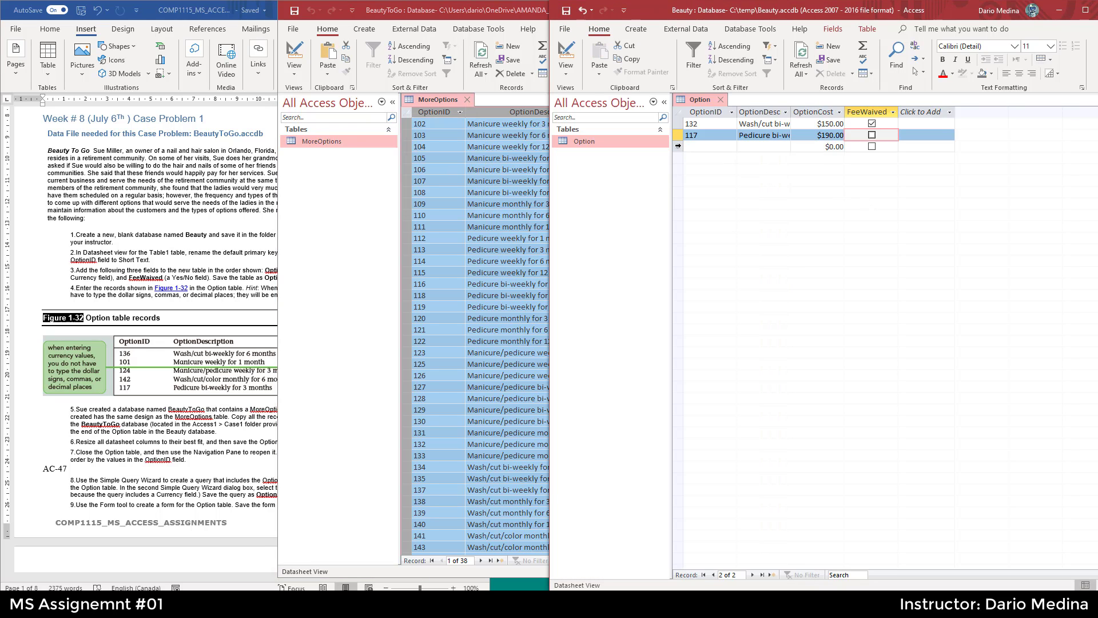
click(678, 147)
right_click(678, 146)
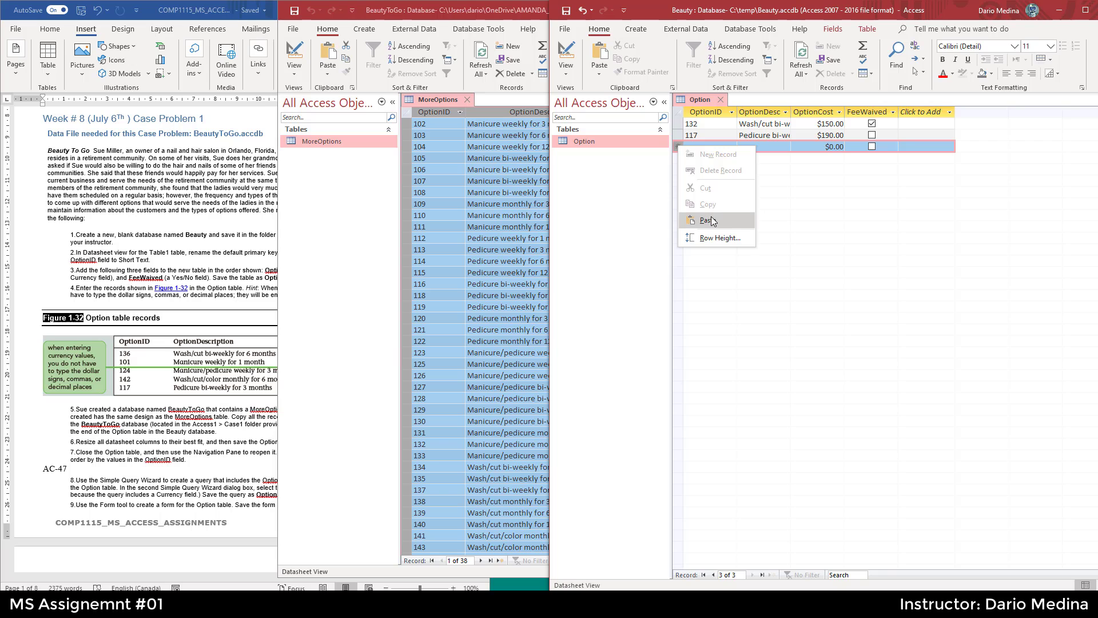
click(710, 220)
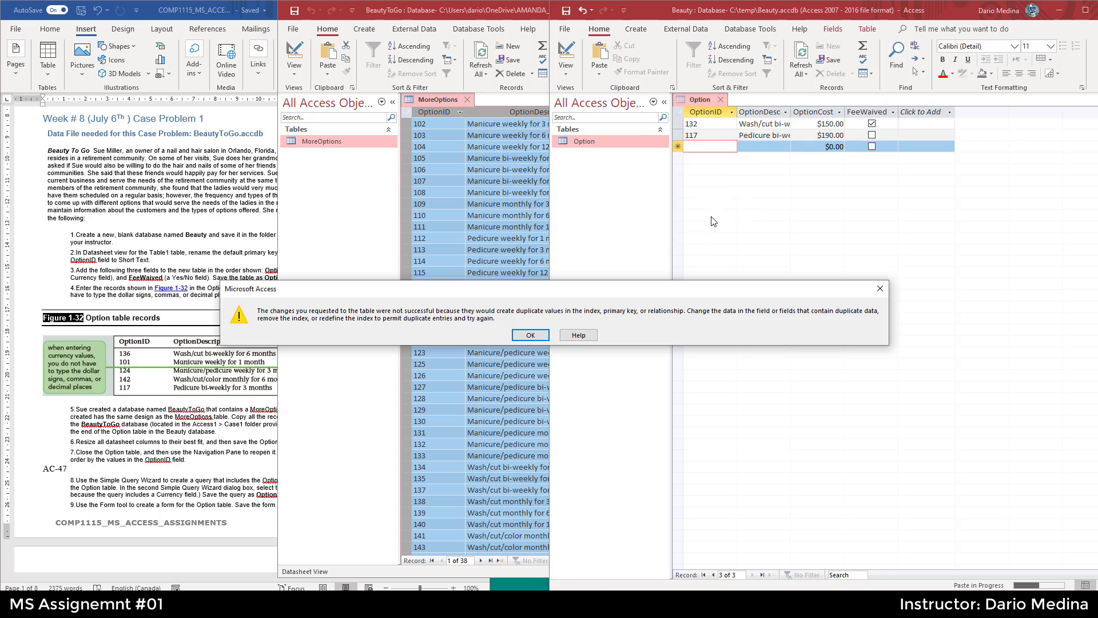
click(537, 338)
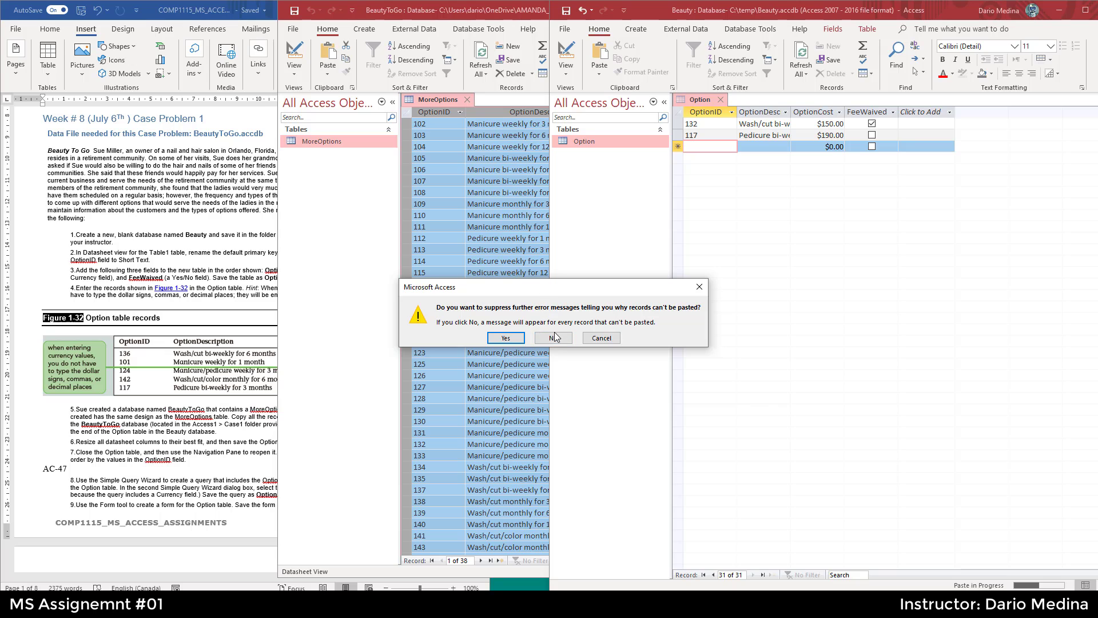
click(609, 338)
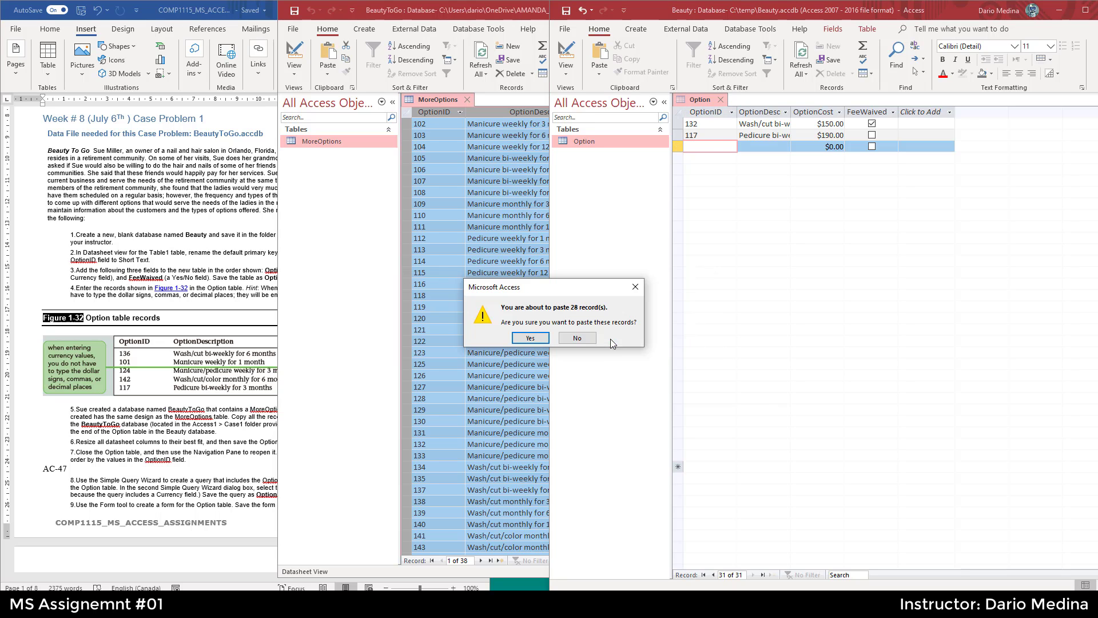
click(578, 338)
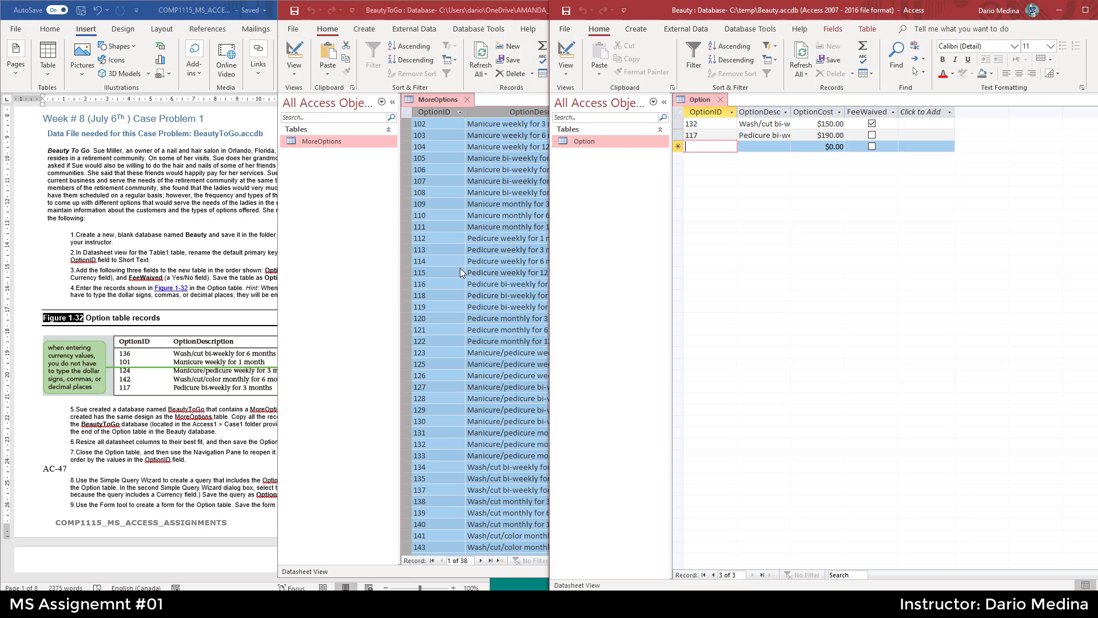
- Compare the Option table's OptionIDs 132 and 117 with the matching records in the MoreOptions table
click(679, 125)
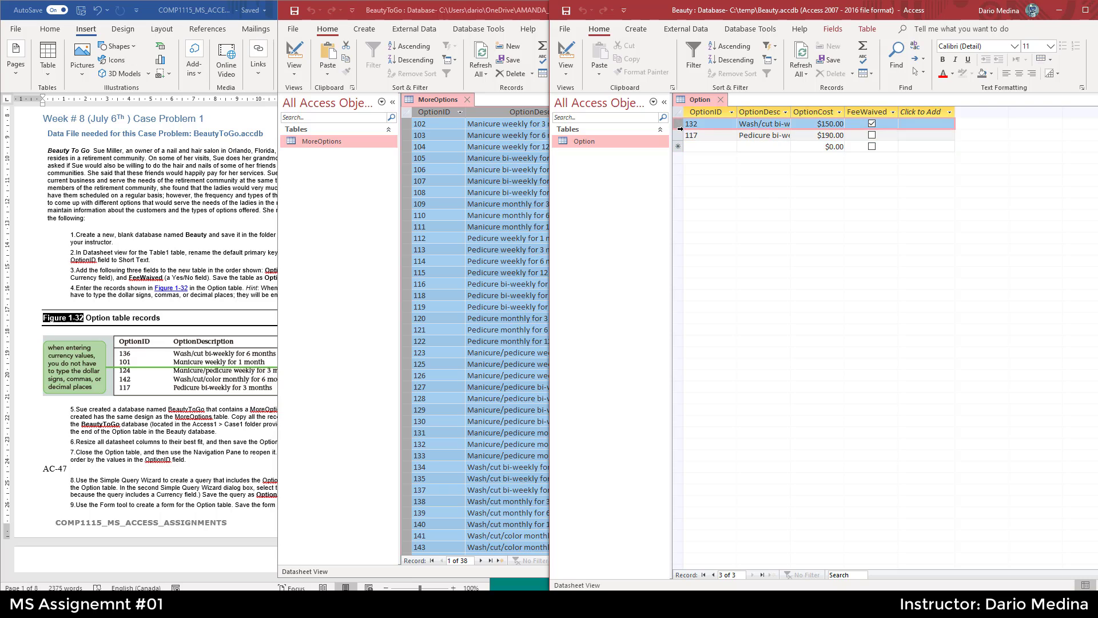
drag(679, 129, 679, 131)
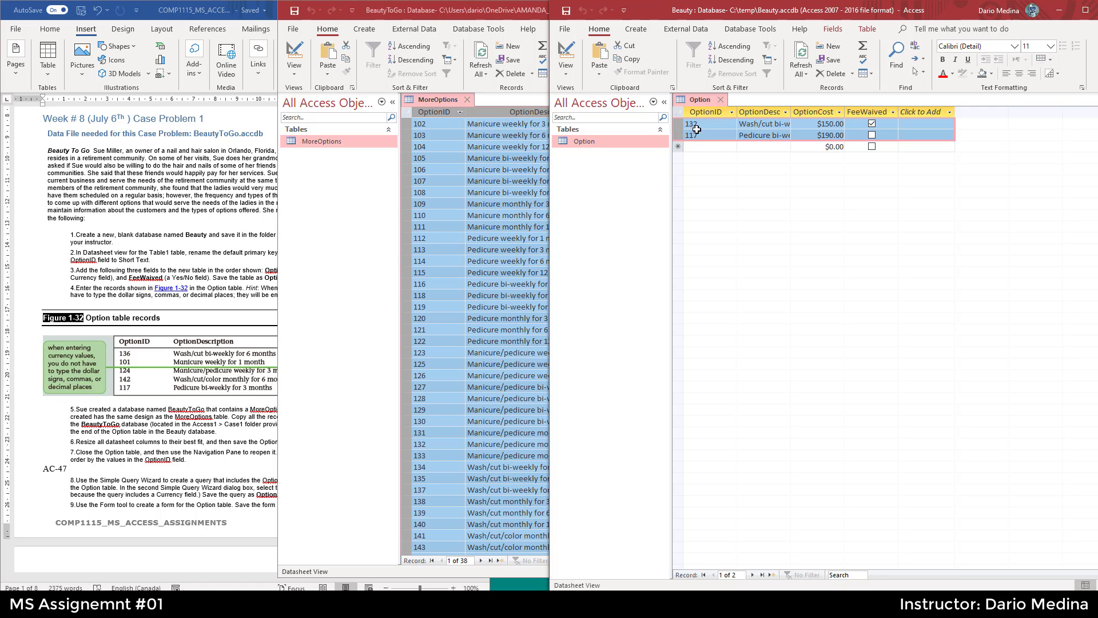
click(699, 125)
double_click(700, 124)
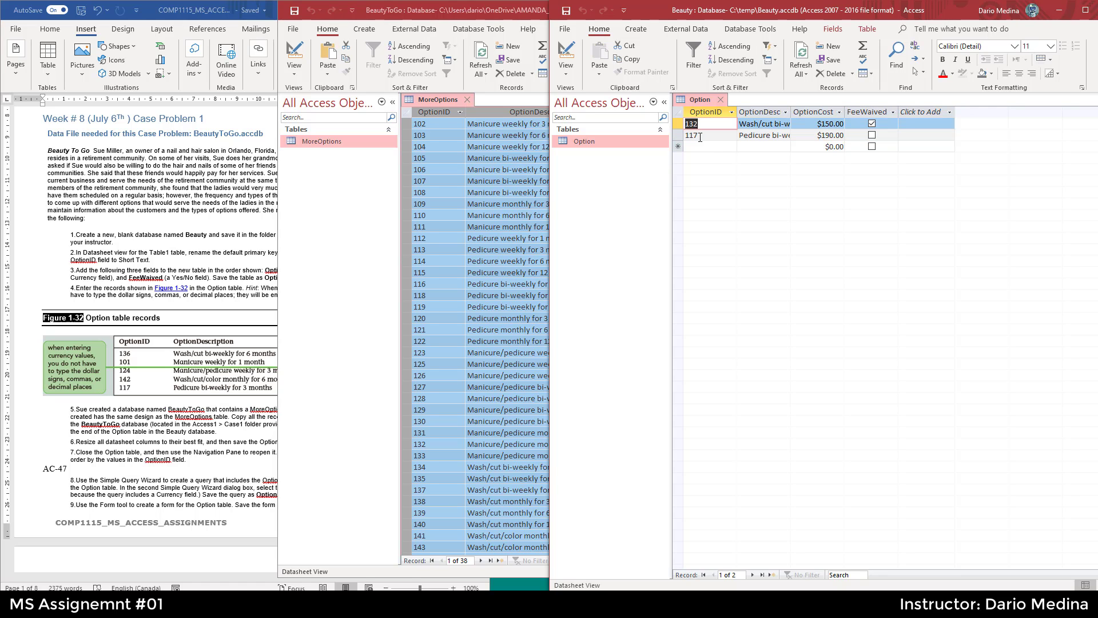
click(449, 363)
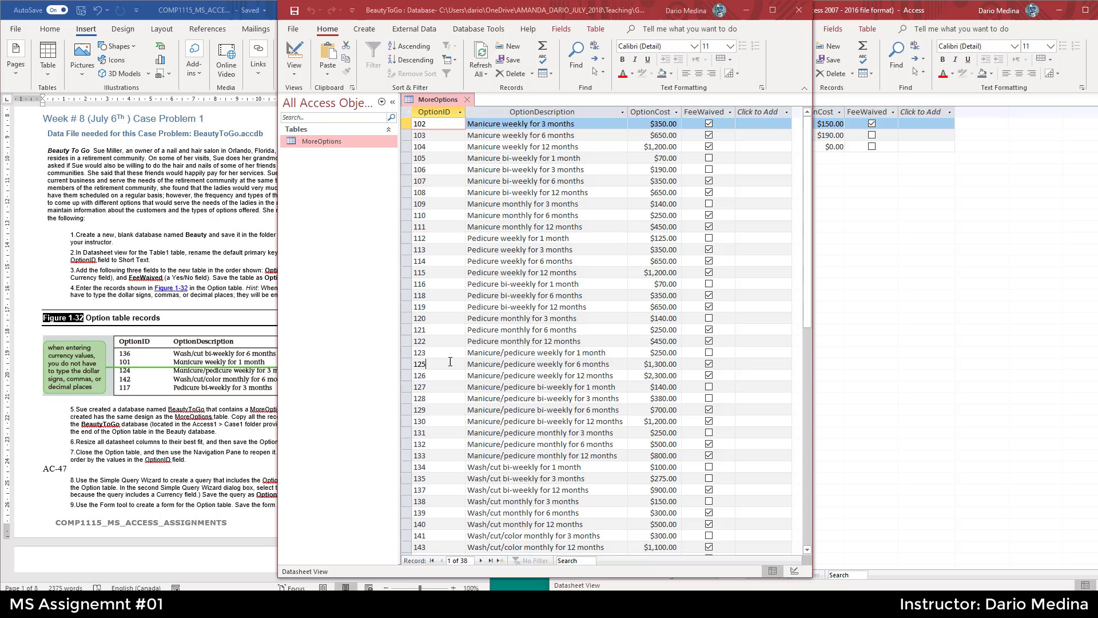
click(410, 444)
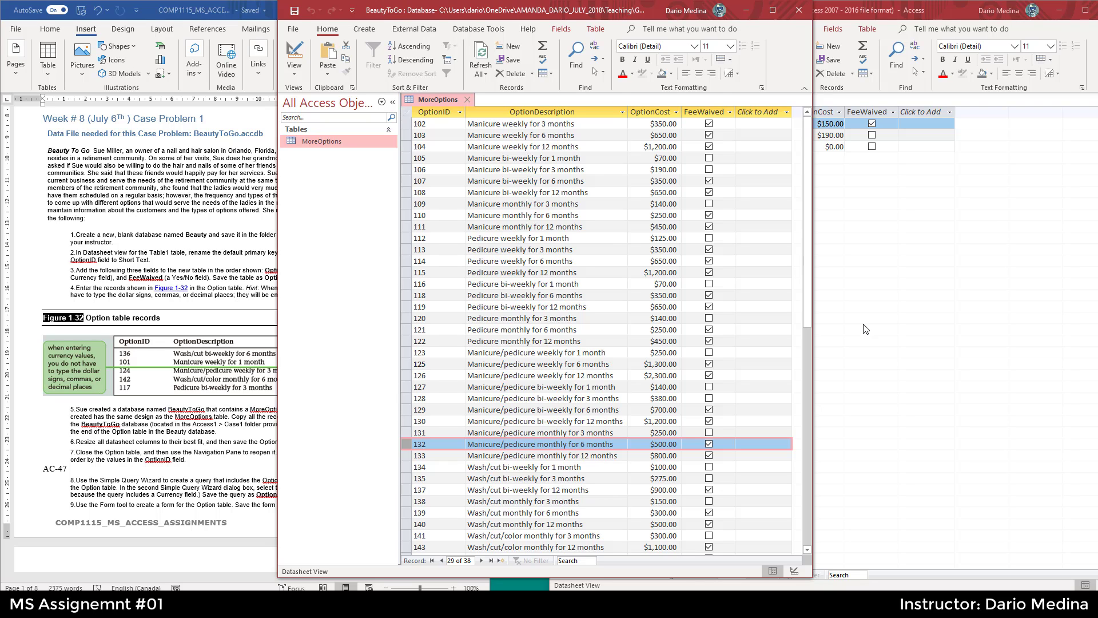
click(878, 301)
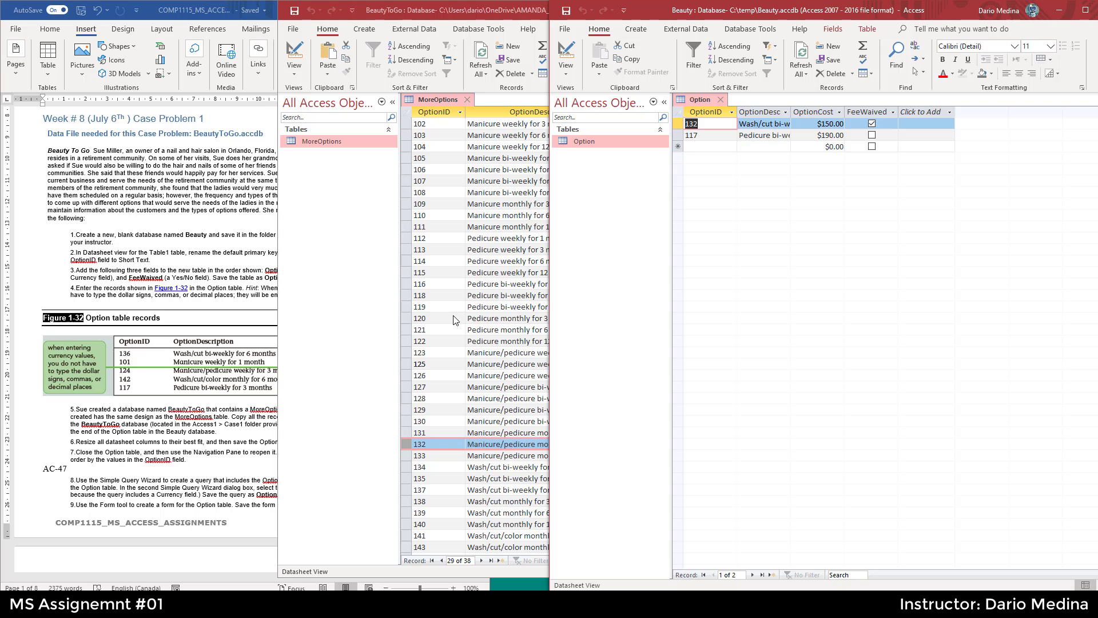
click(409, 297)
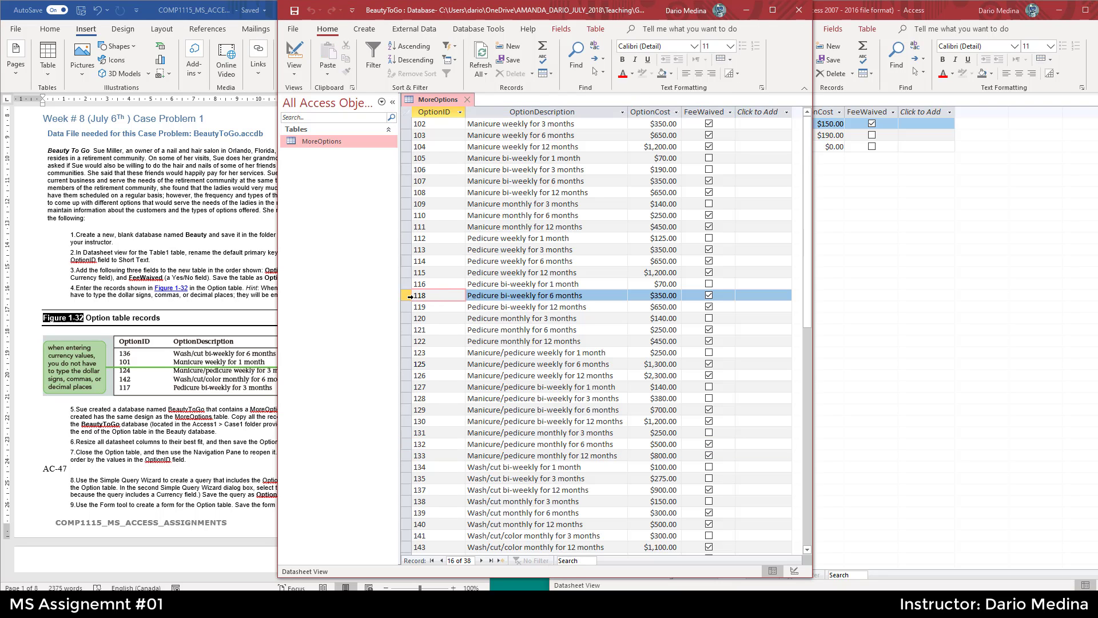
click(882, 239)
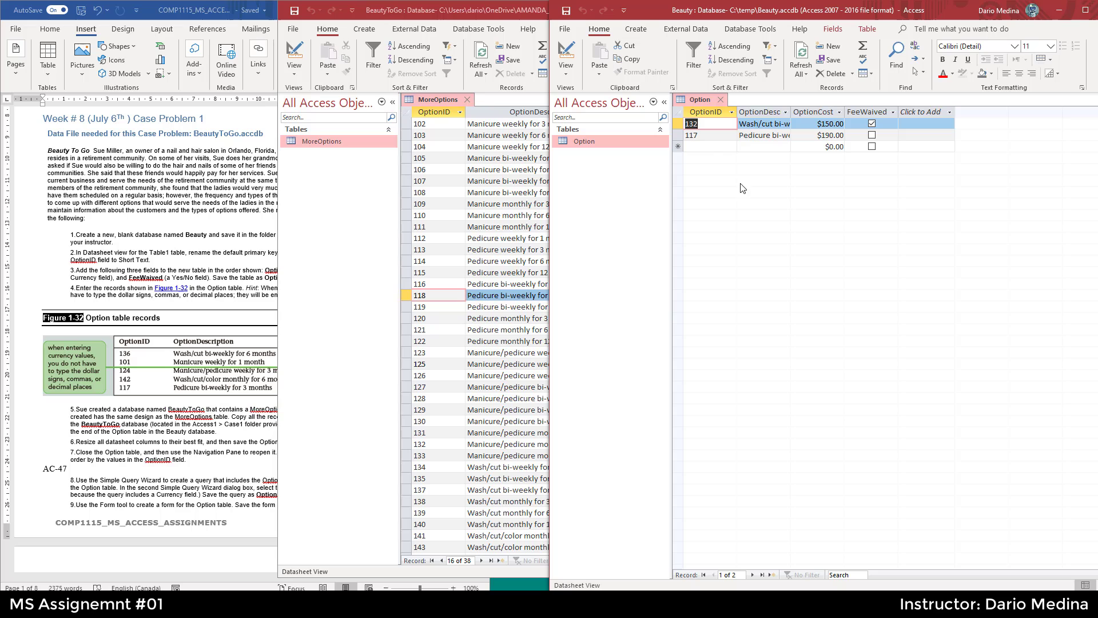
- Select and copy all records in the MoreOptions table again
click(407, 110)
right_click(407, 109)
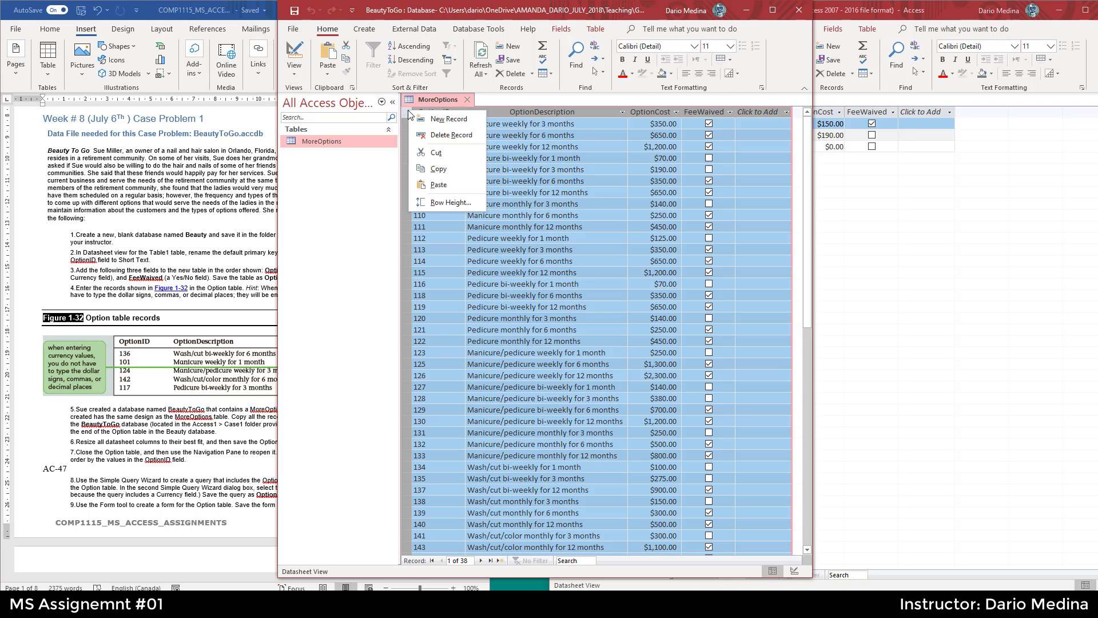
click(440, 169)
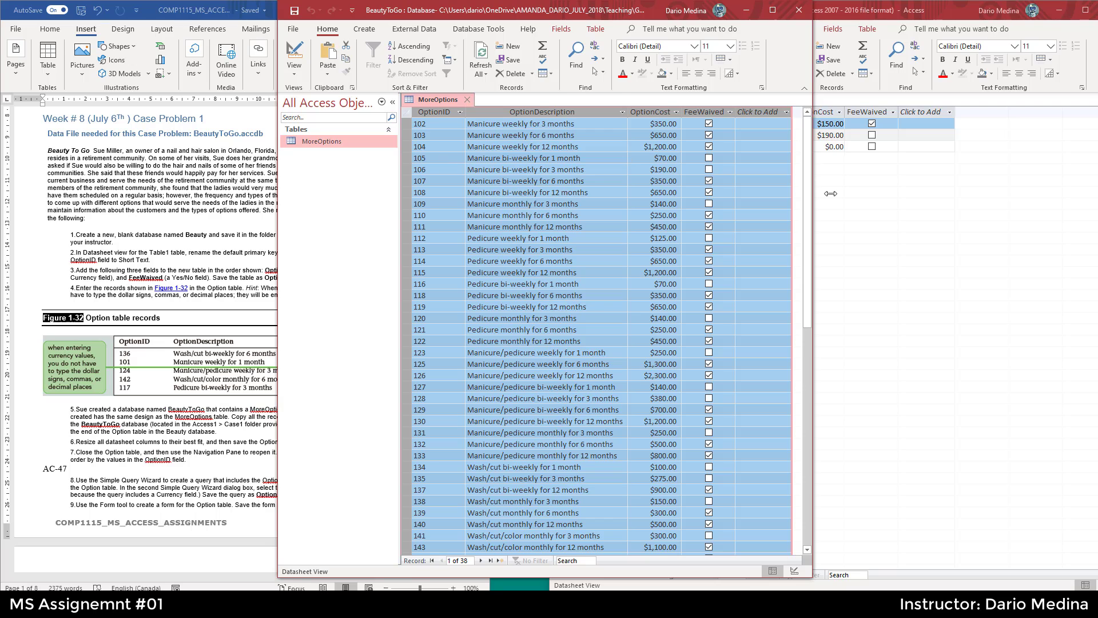
- Paste the copied MoreOptions records as new records into the Option table, dismissing the error dialogs and confirming the paste
key(alt+Tab)
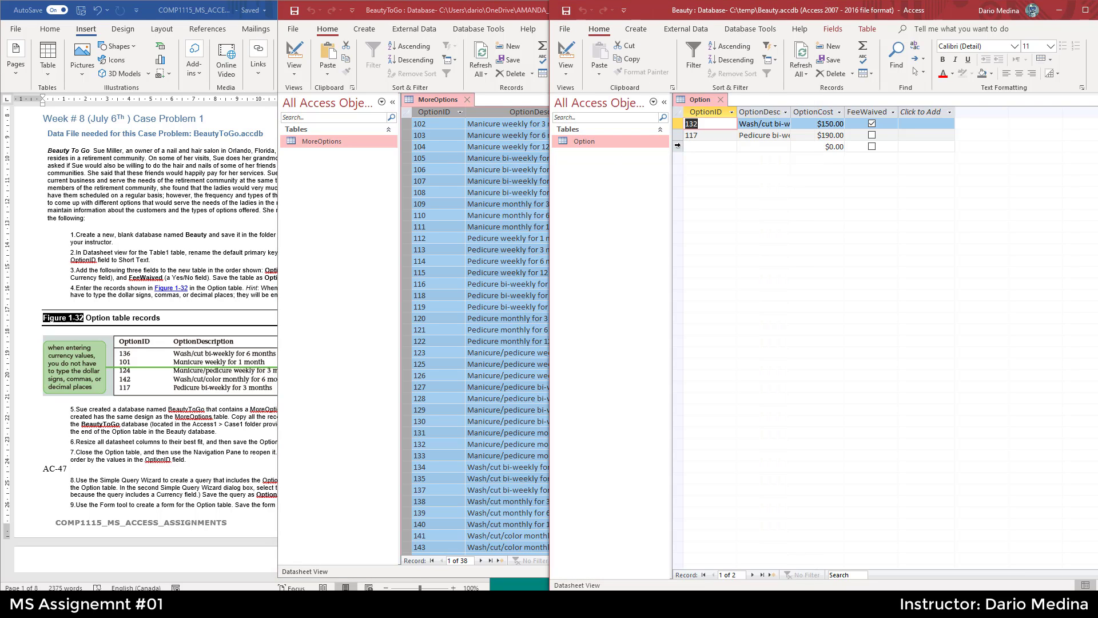
click(678, 146)
right_click(677, 146)
click(704, 223)
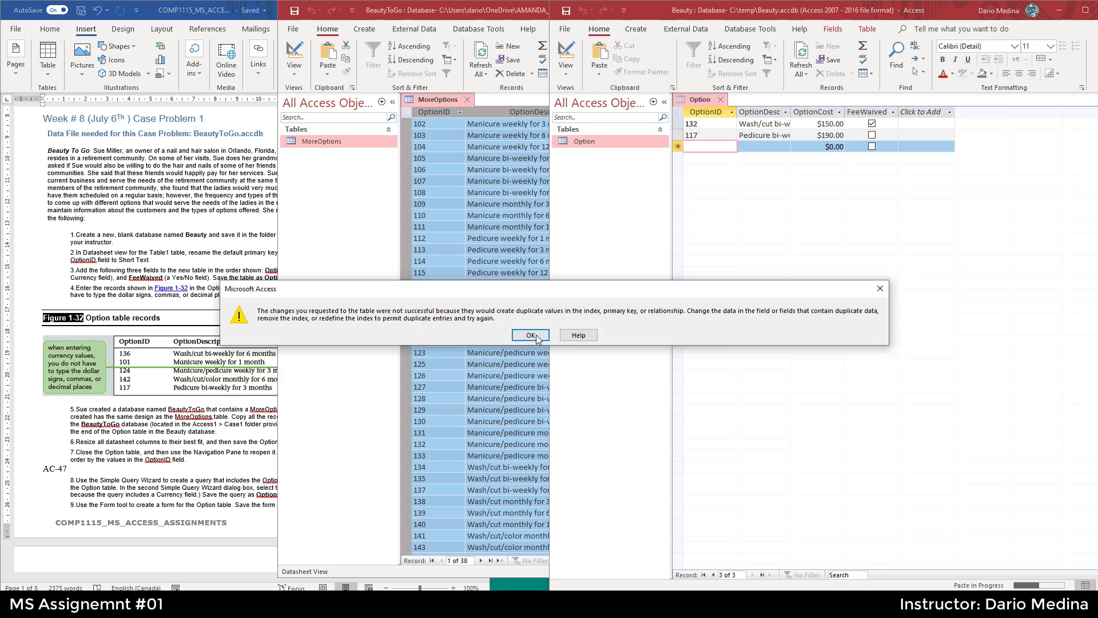
click(531, 335)
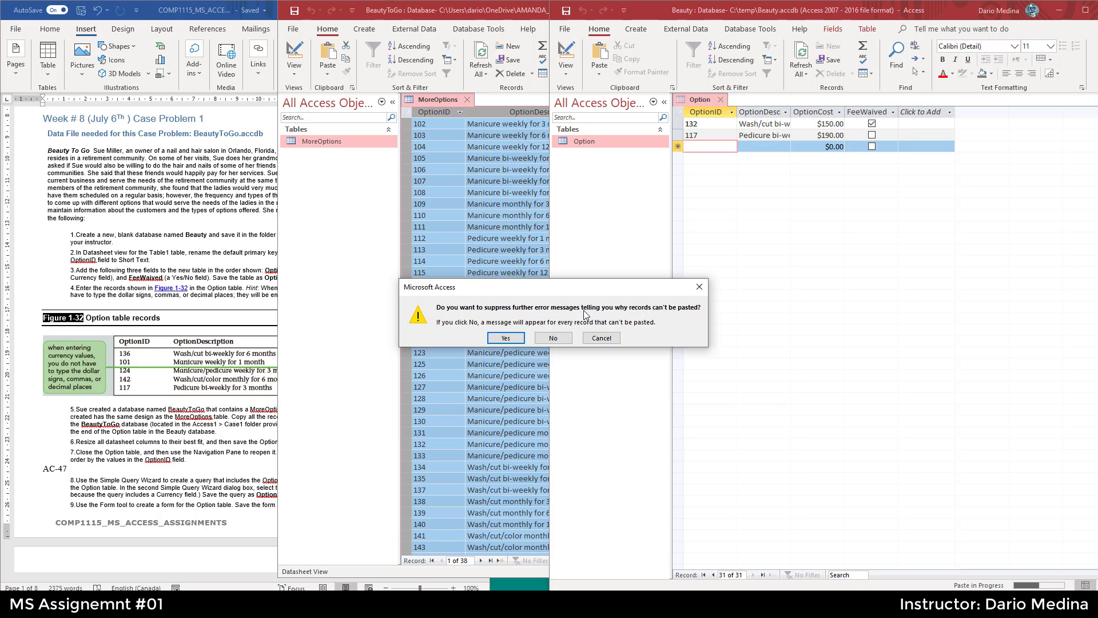
click(554, 337)
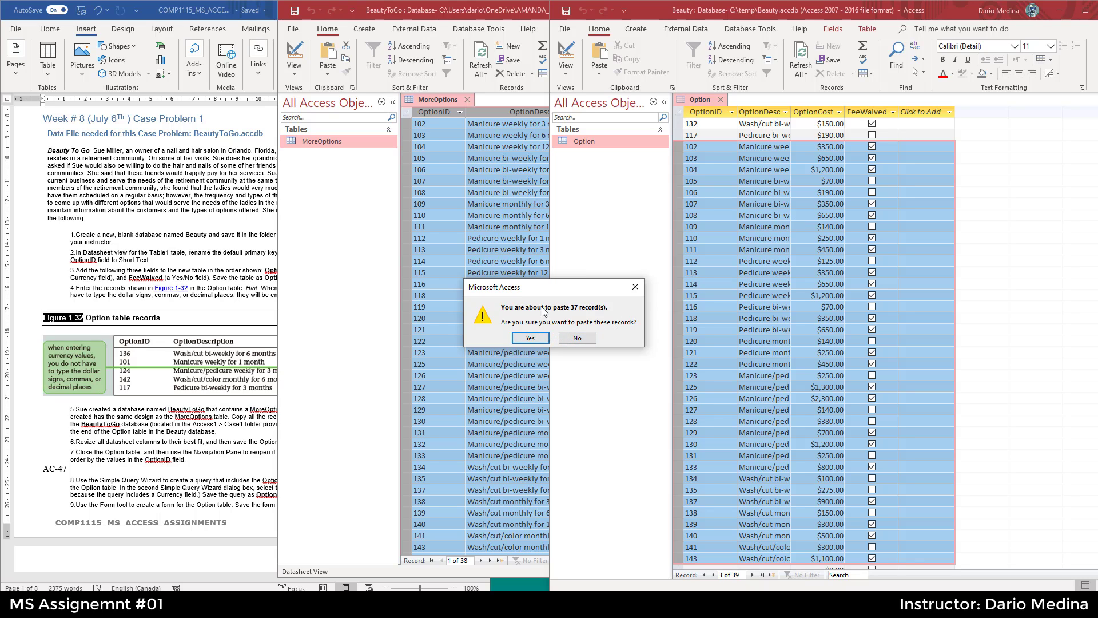
click(532, 338)
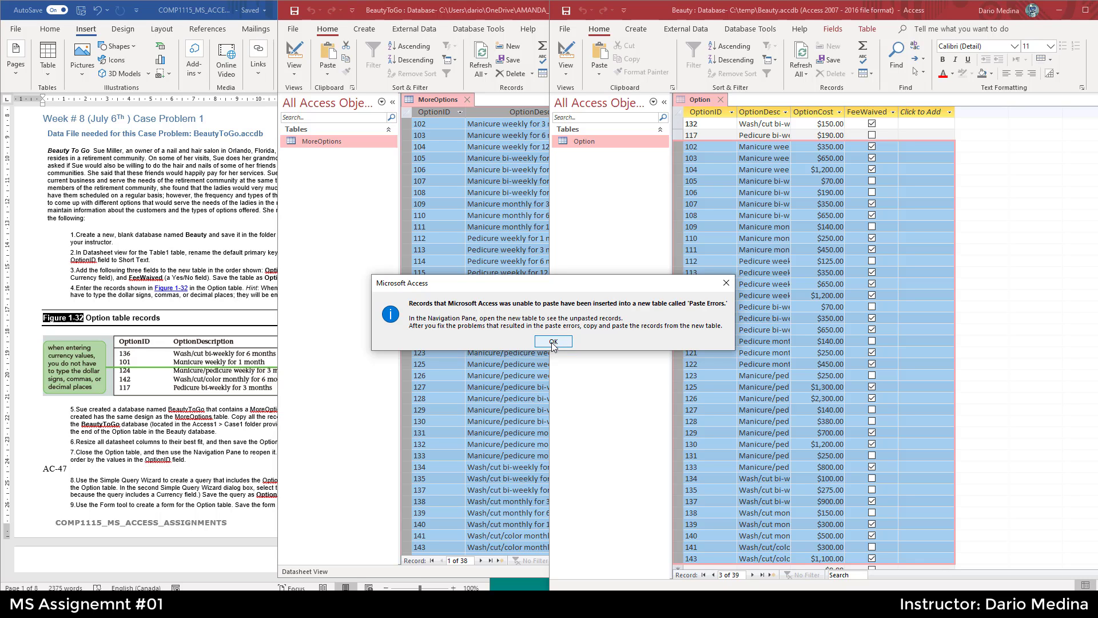
click(551, 342)
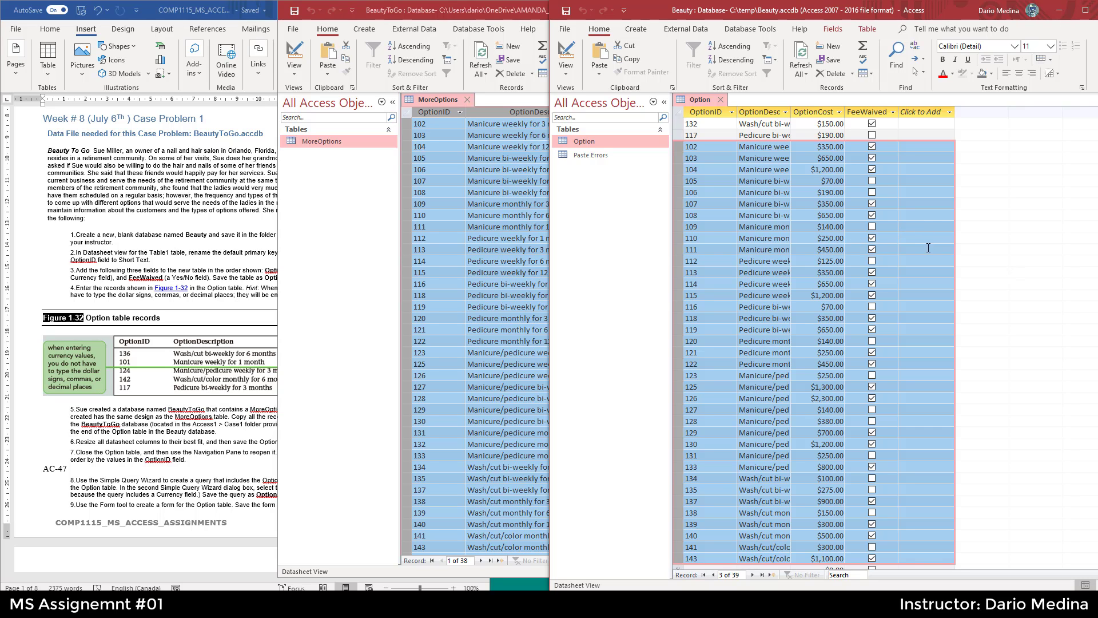
- Compare the pasted records in the Option table with the original records in the MoreOptions table
click(471, 250)
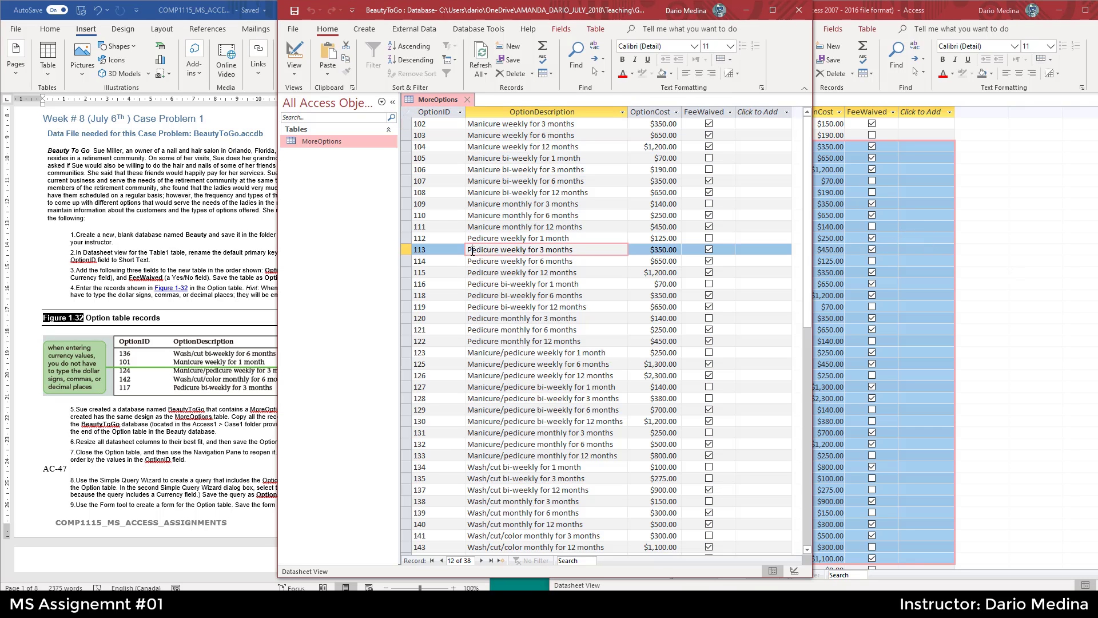
click(1030, 248)
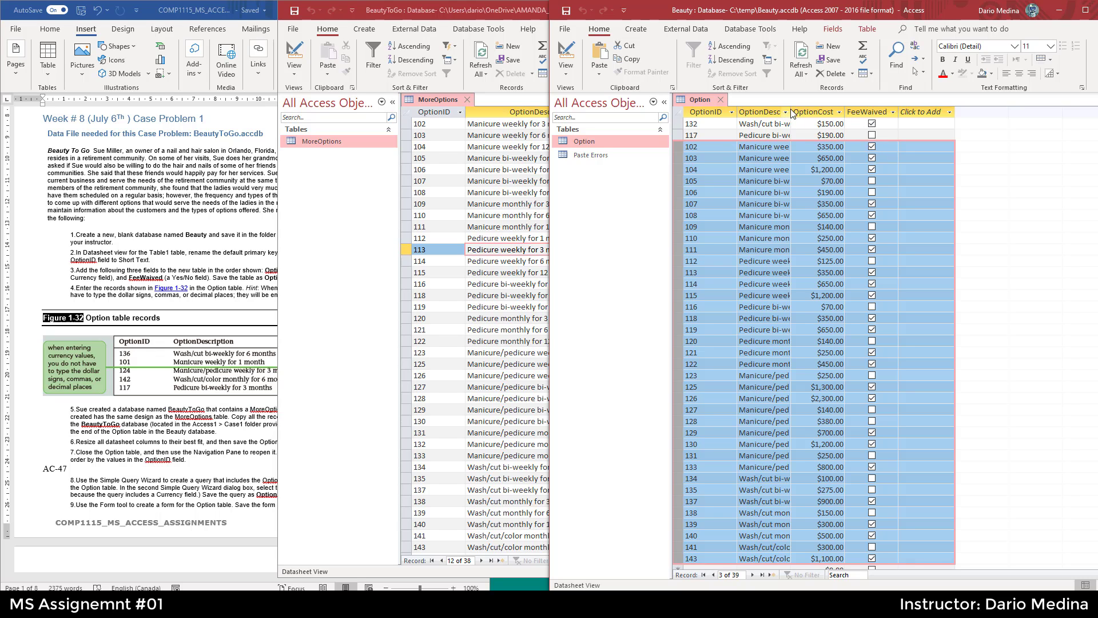
drag(792, 114, 833, 127)
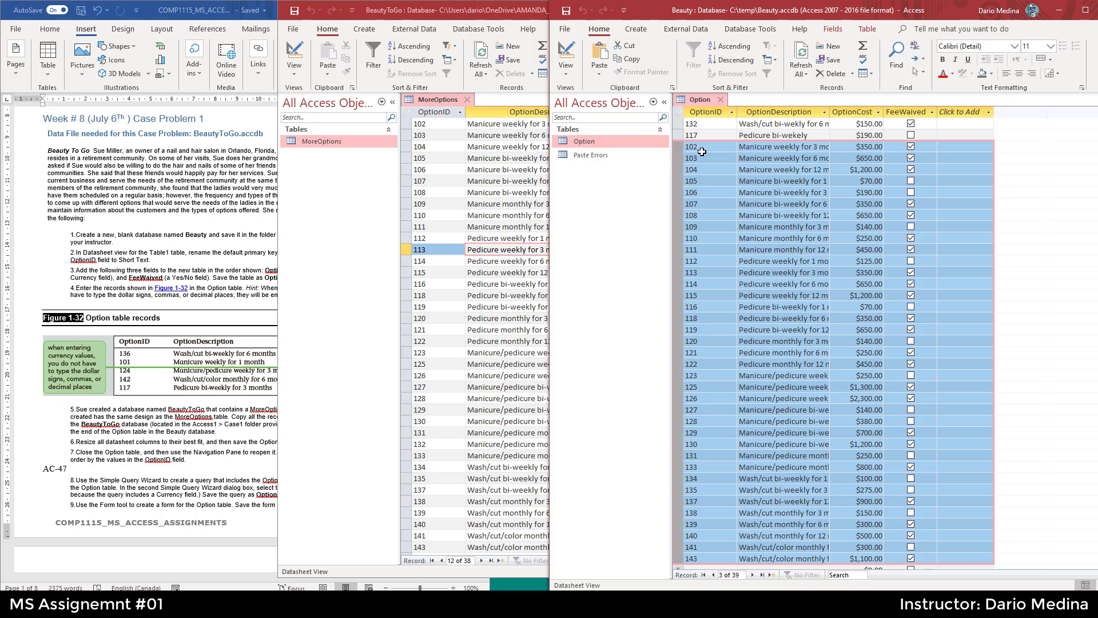
click(714, 173)
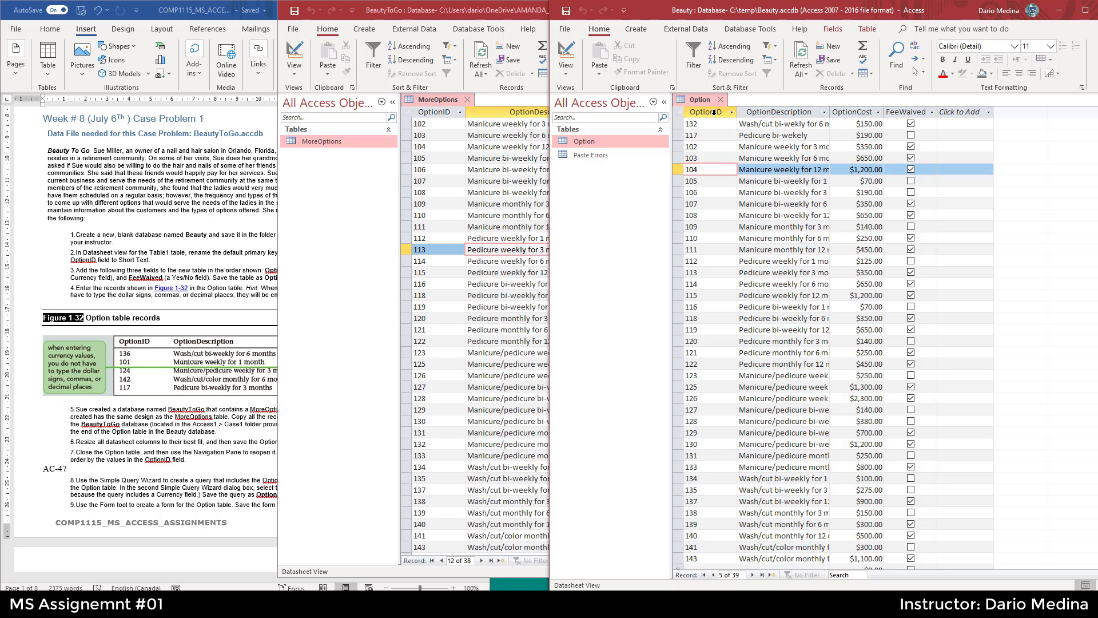
drag(712, 111, 911, 111)
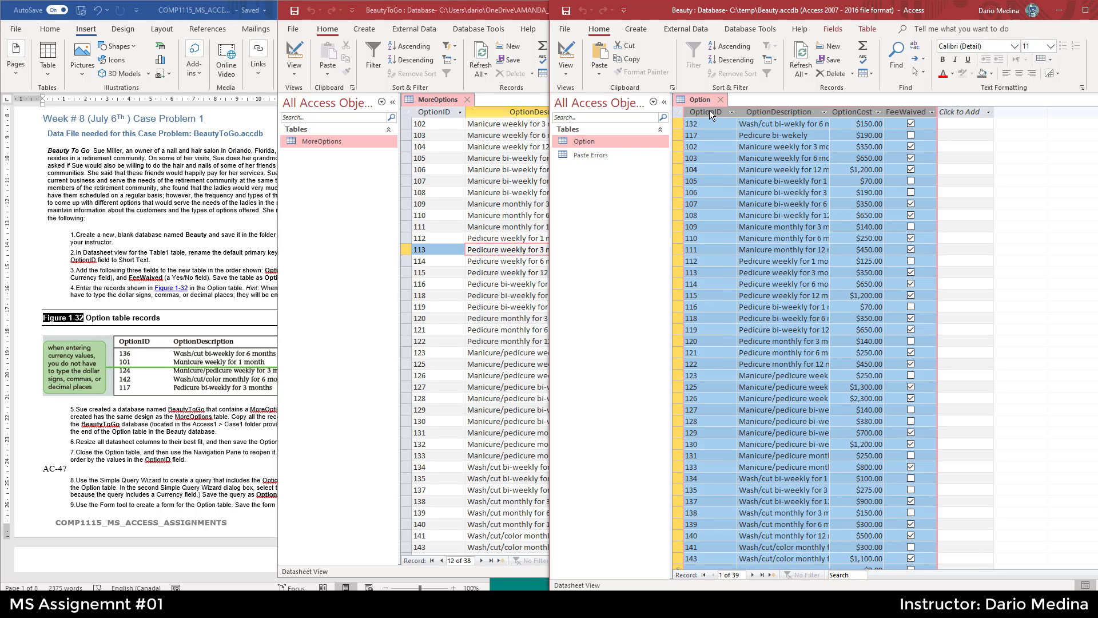
click(492, 193)
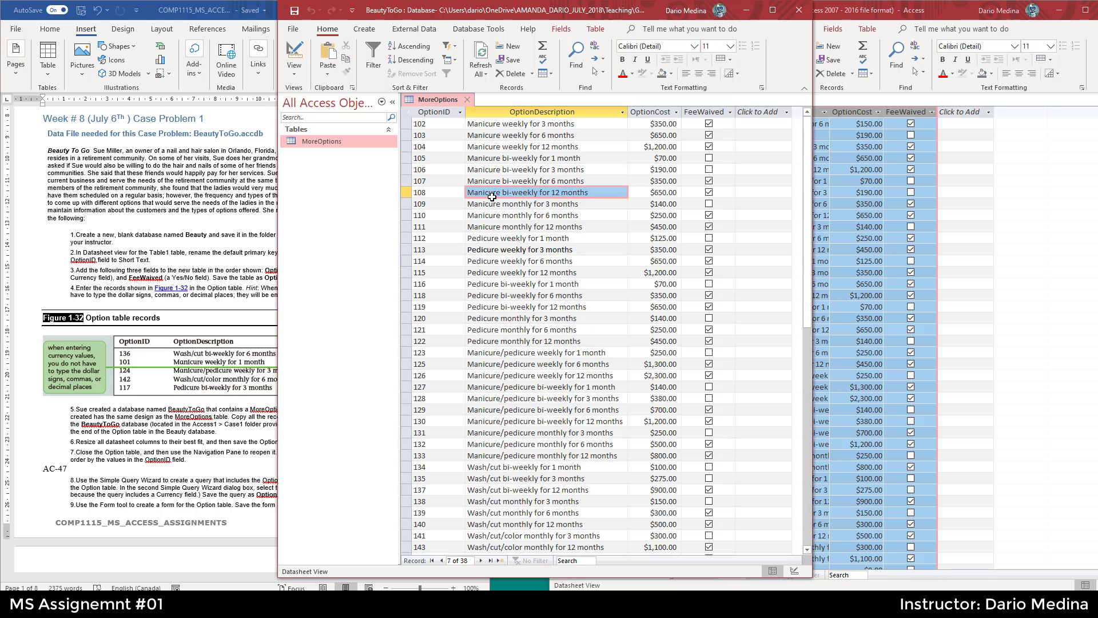
drag(446, 112, 712, 131)
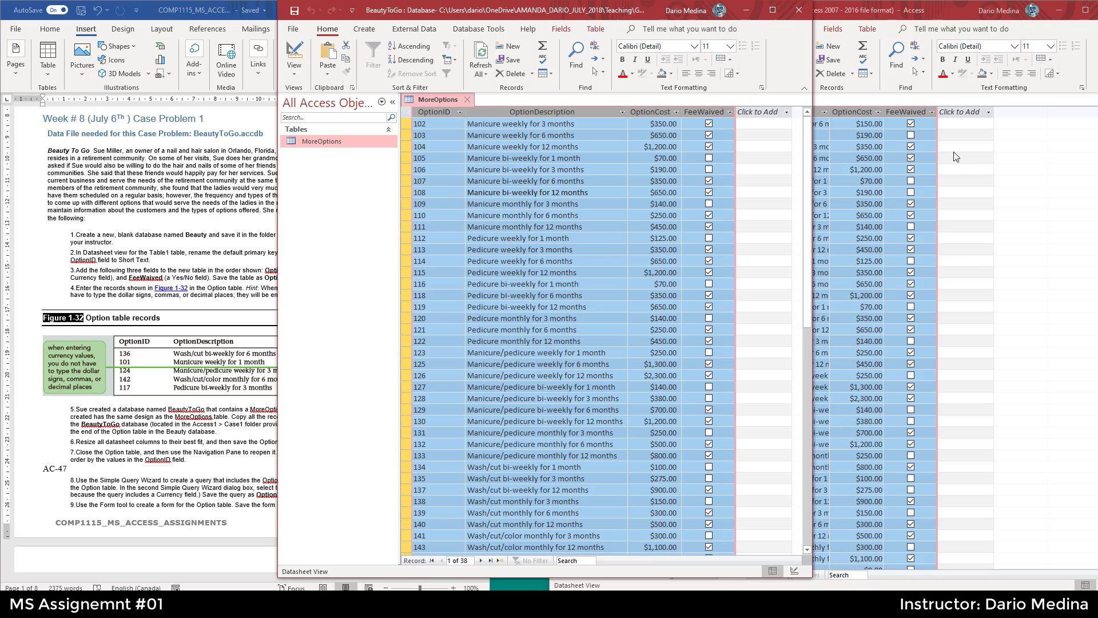
click(959, 10)
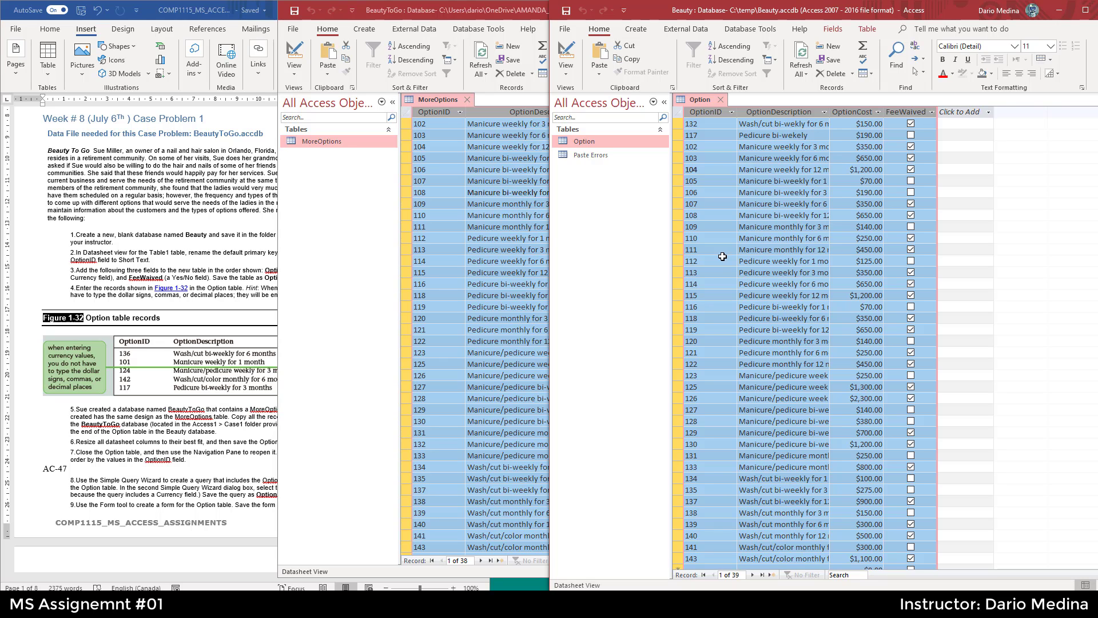
click(379, 222)
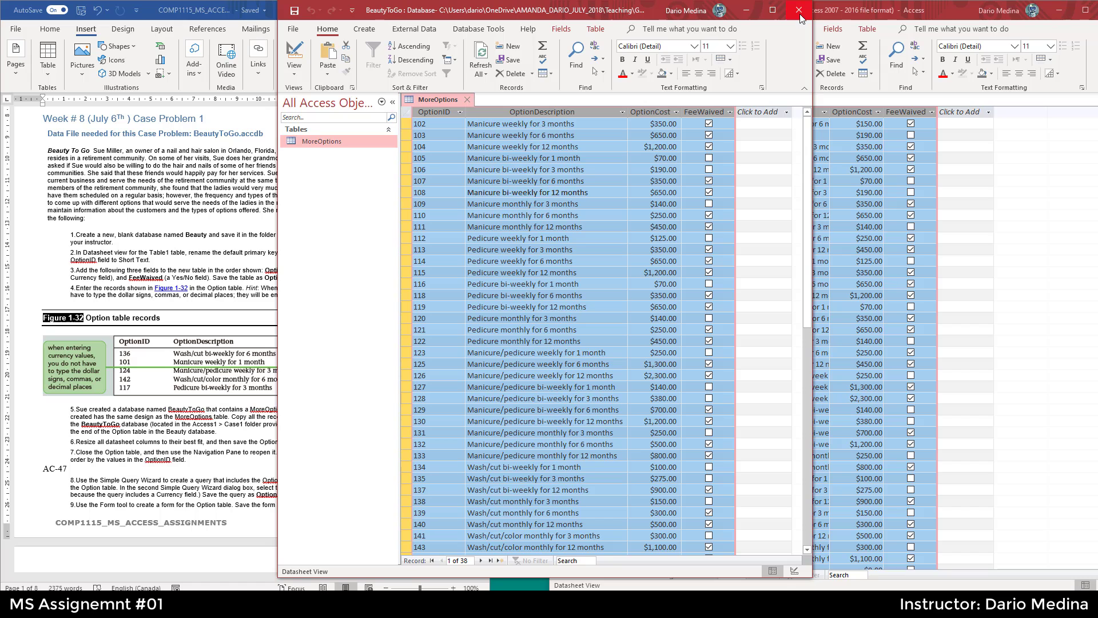
- Close the BeautyToGo database and highlight instruction steps 5 and 6 in the assignment document
click(799, 18)
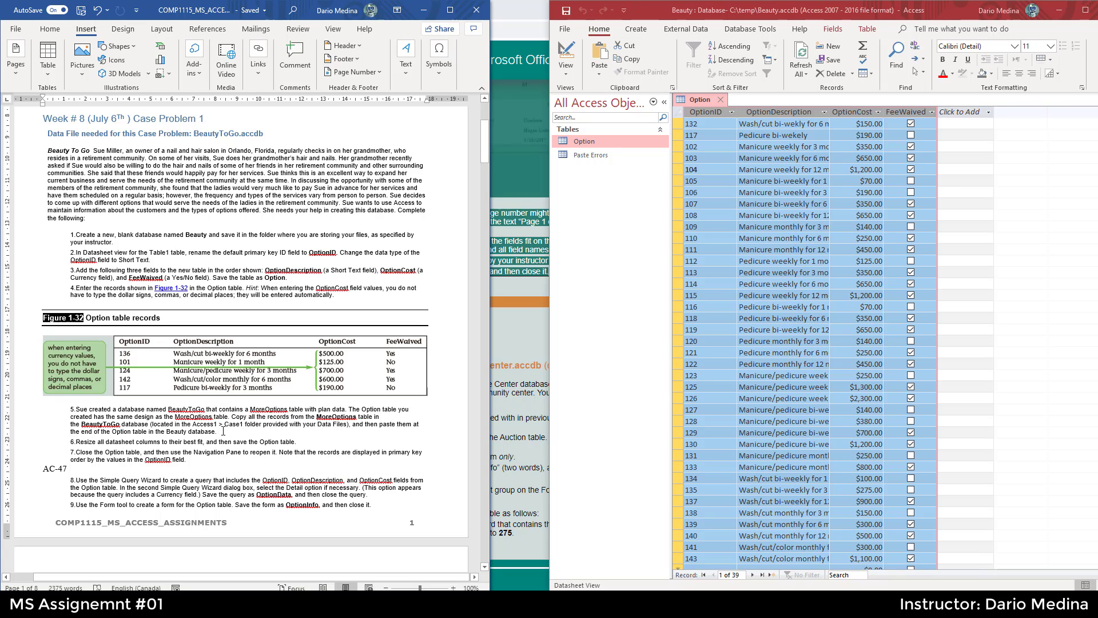
drag(196, 426, 70, 410)
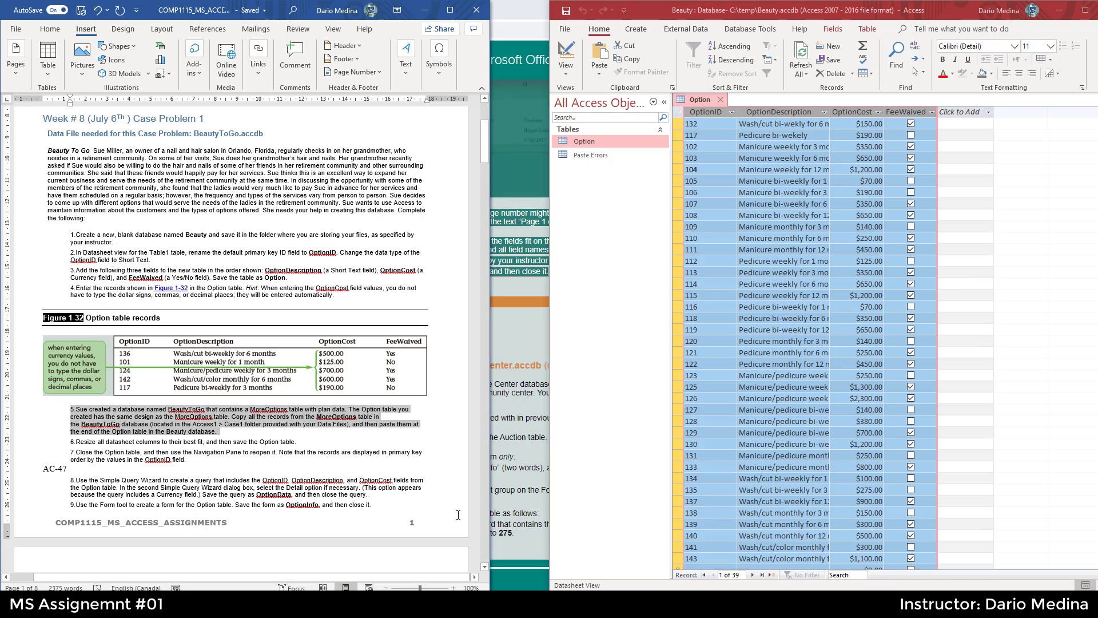
click(484, 568)
scroll(149, 411, down, 5)
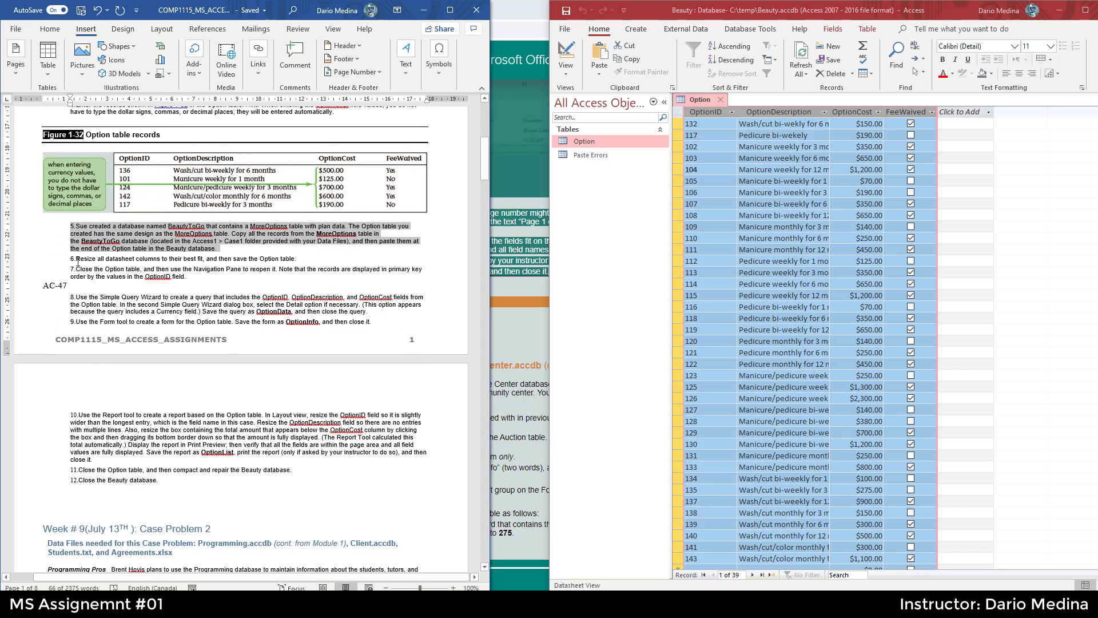
drag(77, 258, 296, 256)
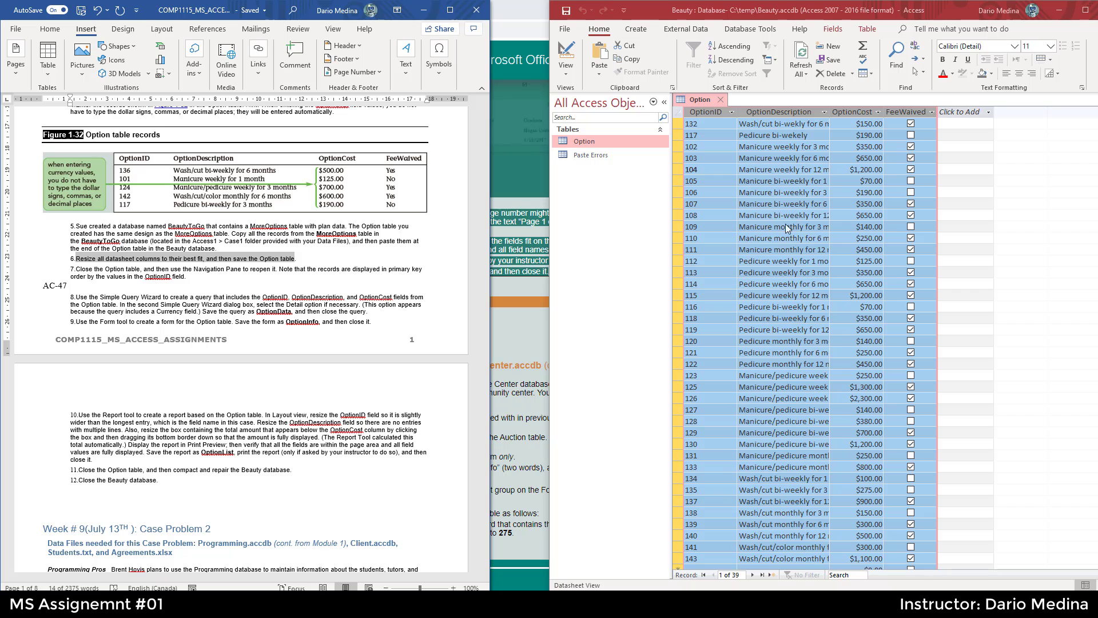
- Resize the OptionDescription column in the Option table to best fit its contents
click(819, 146)
double_click(830, 113)
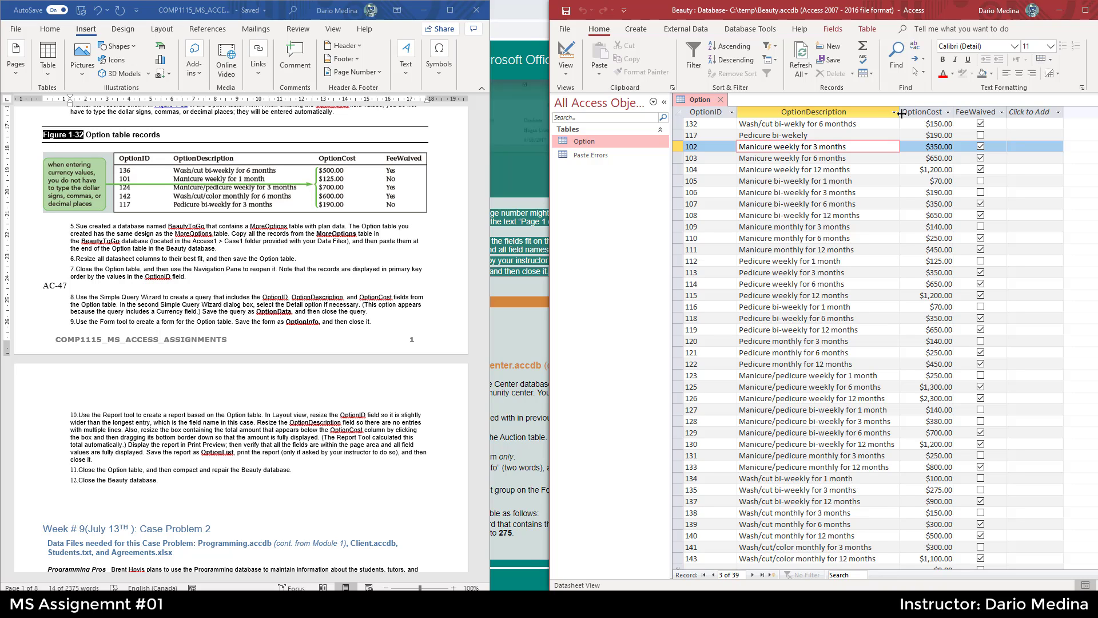
drag(899, 113, 818, 117)
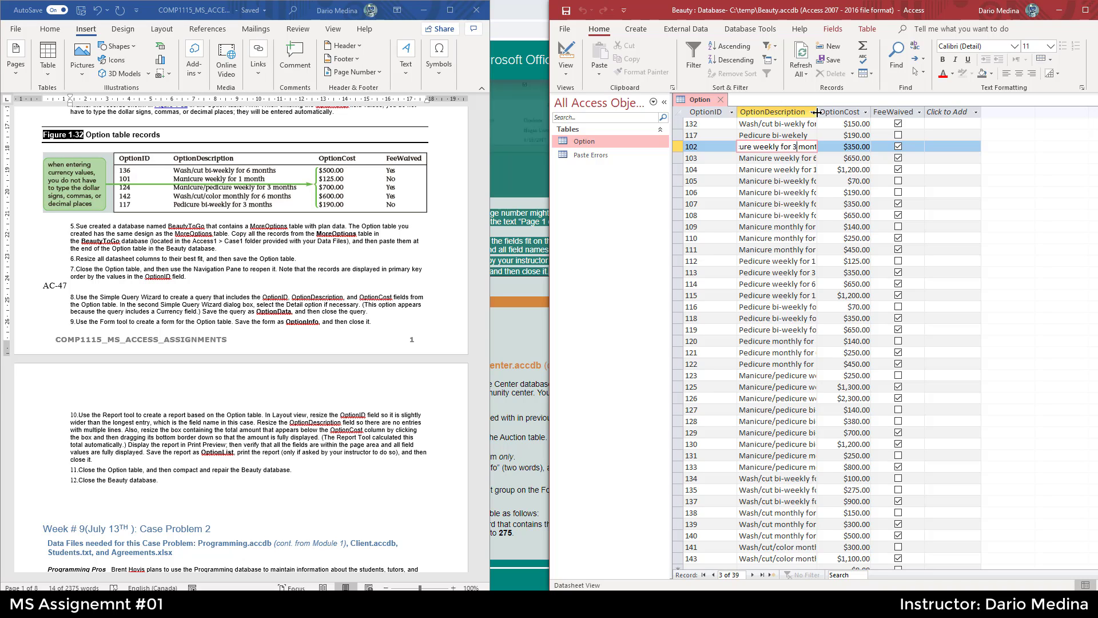
double_click(817, 112)
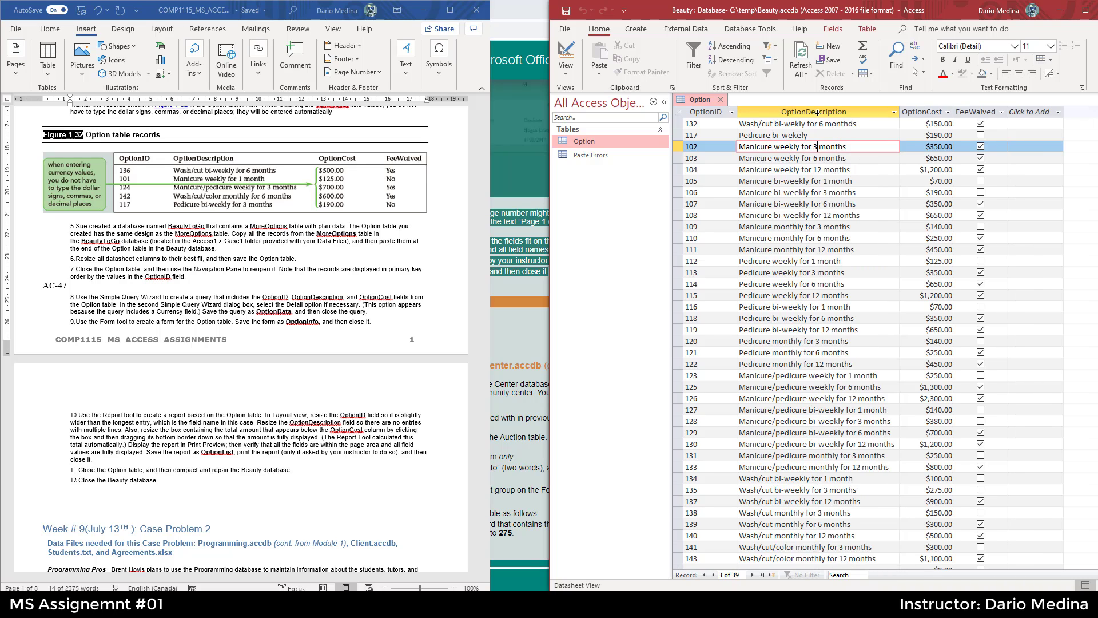
- Highlight instruction step 7, then close the Option table and save its layout changes
click(243, 269)
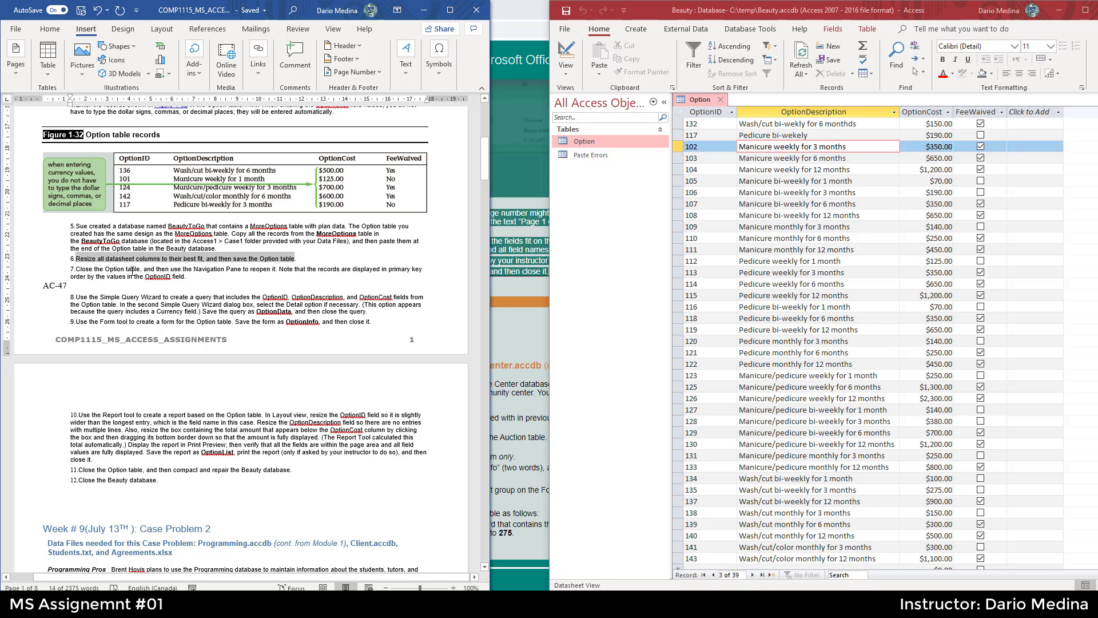
click(131, 269)
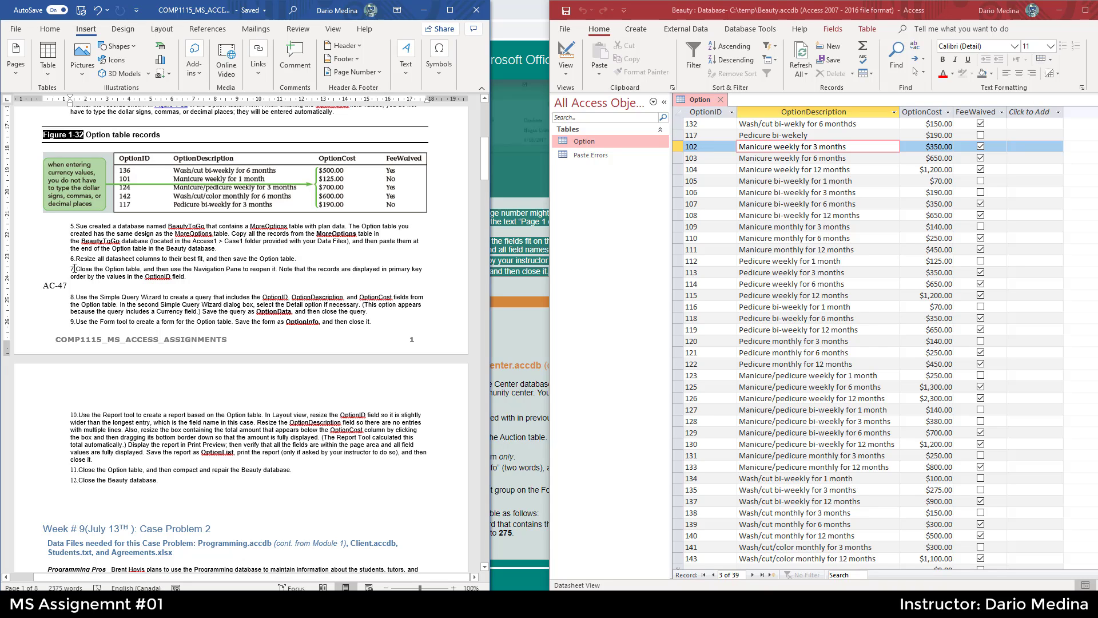
drag(74, 268, 276, 269)
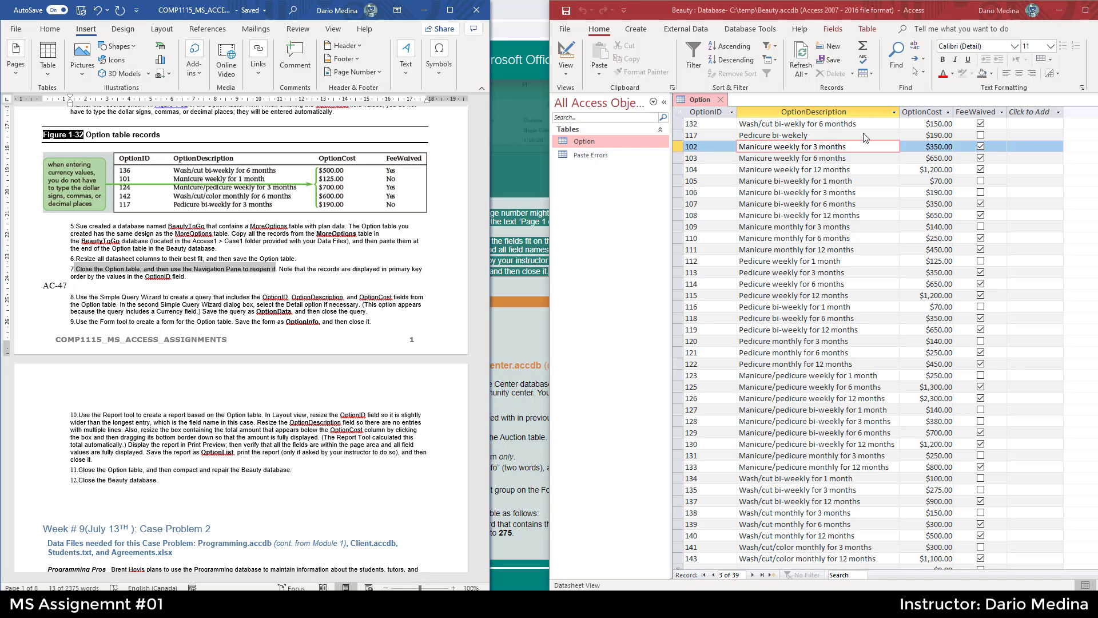
click(722, 99)
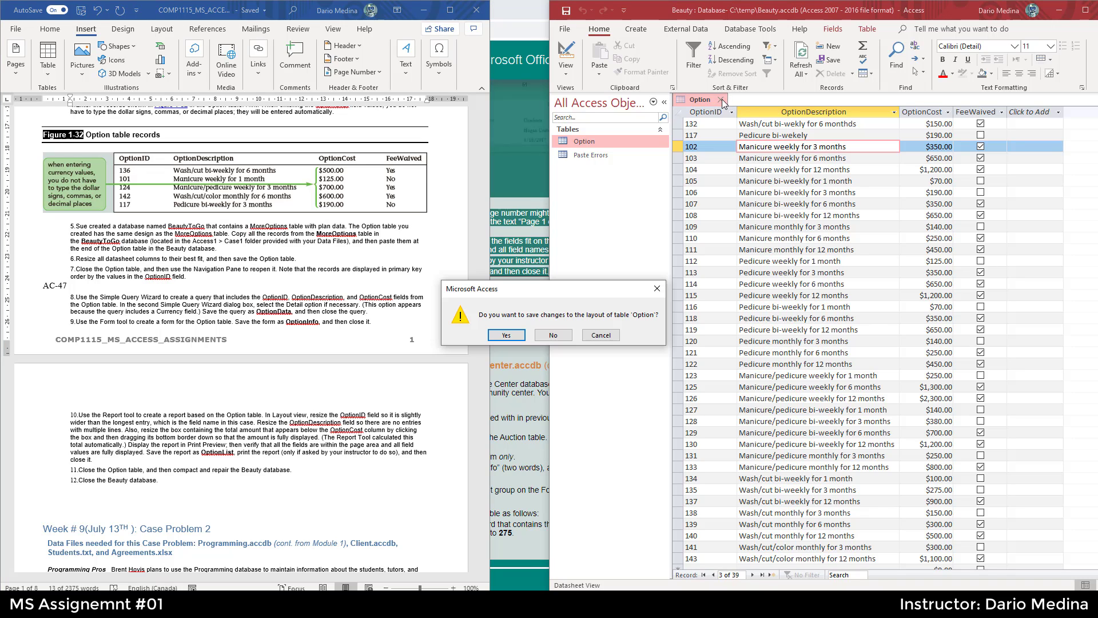
click(513, 334)
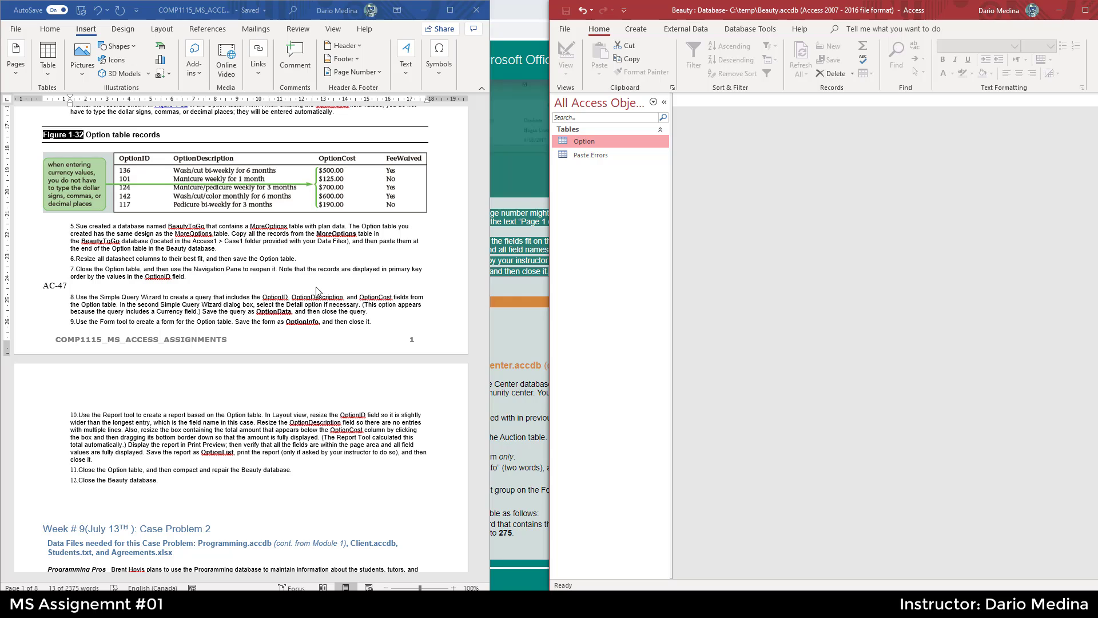
- Reopen the Option table and check that its records appear in OptionID order
click(288, 274)
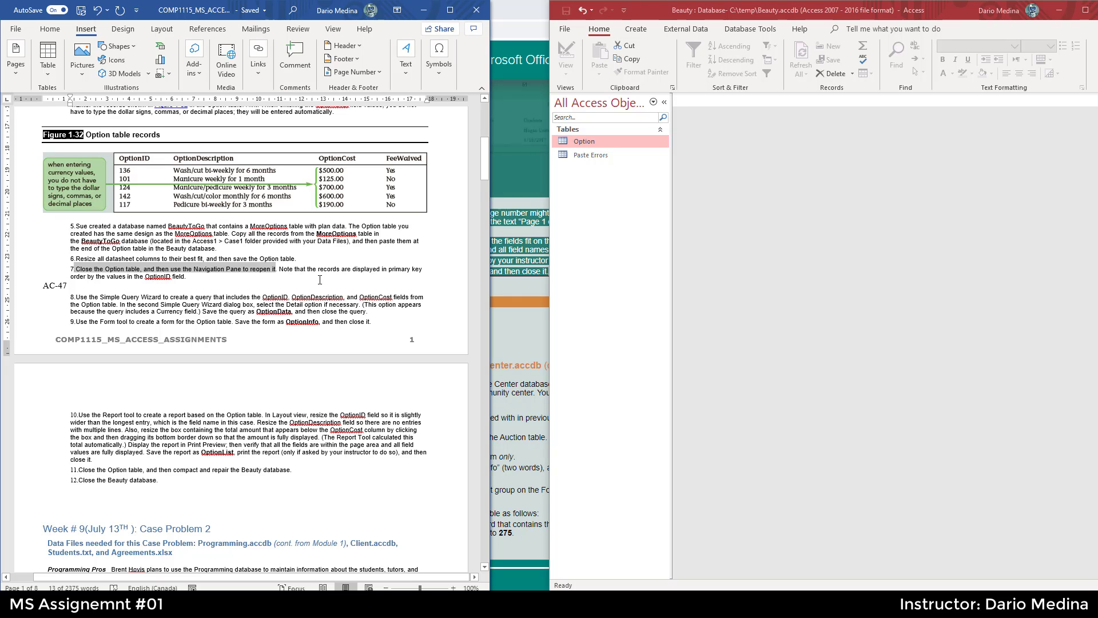
click(592, 147)
double_click(592, 145)
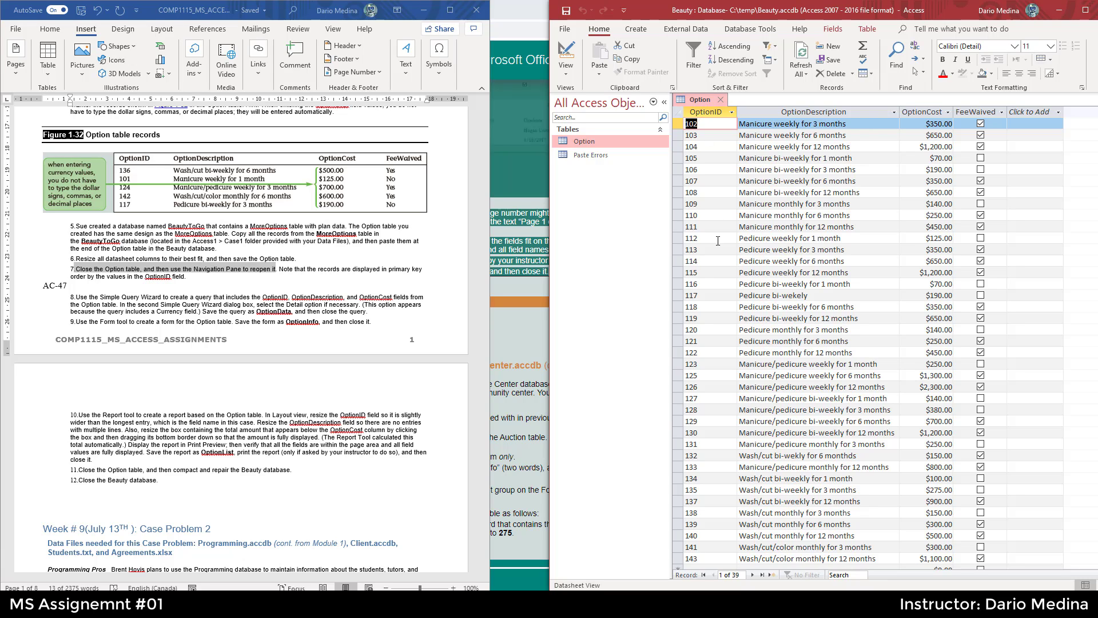
click(704, 558)
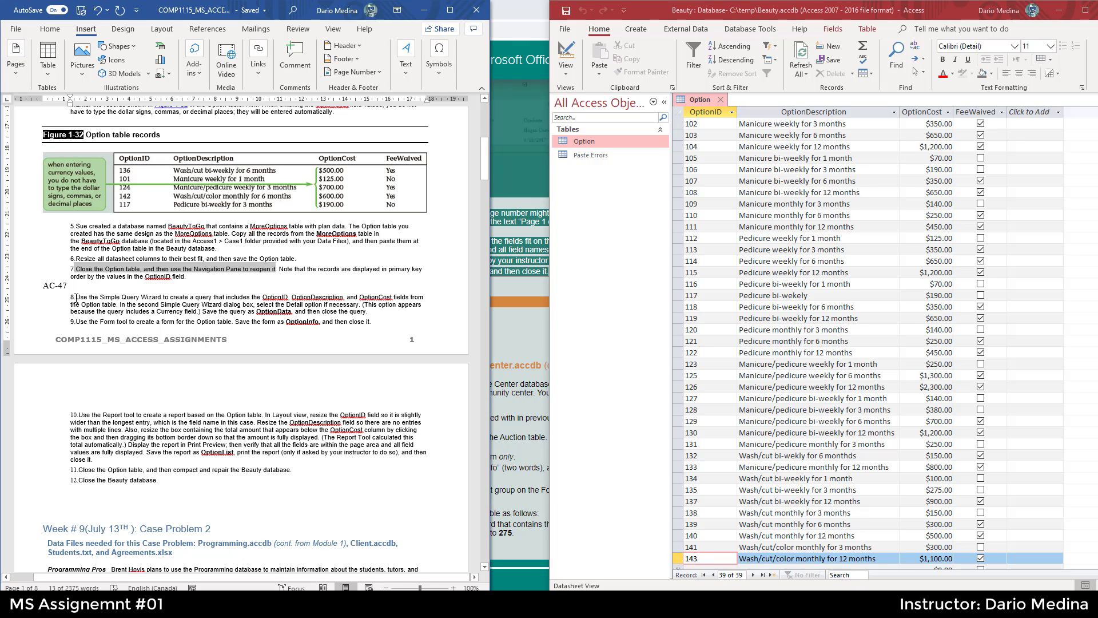
- Highlight instruction step 8, close the Option table, and open the New Query dialog for the Query Wizard
drag(76, 297, 118, 304)
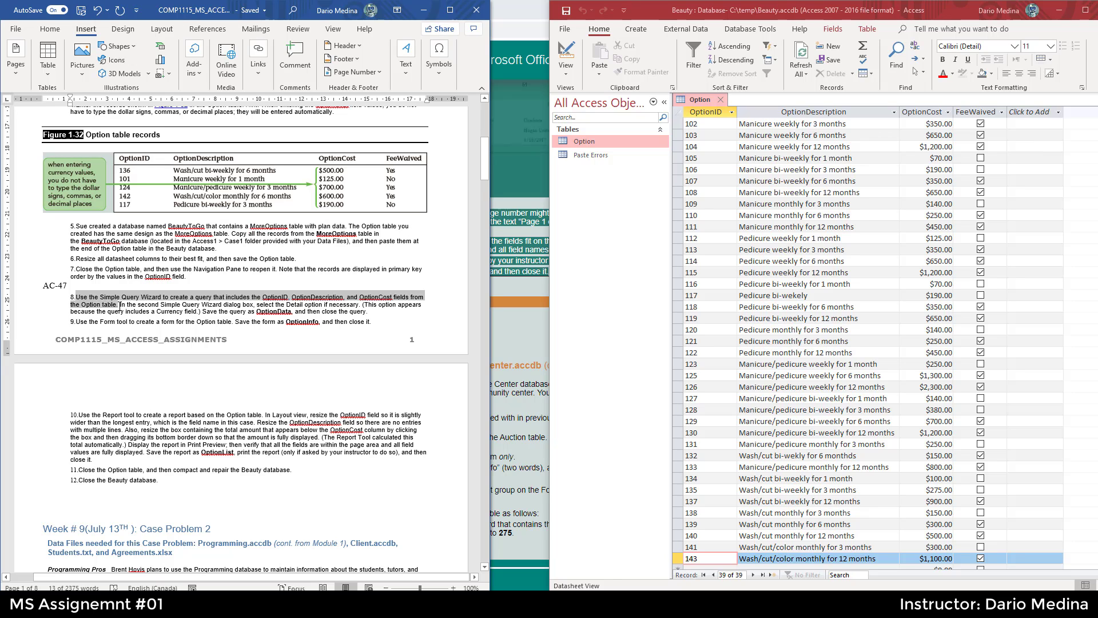
click(724, 100)
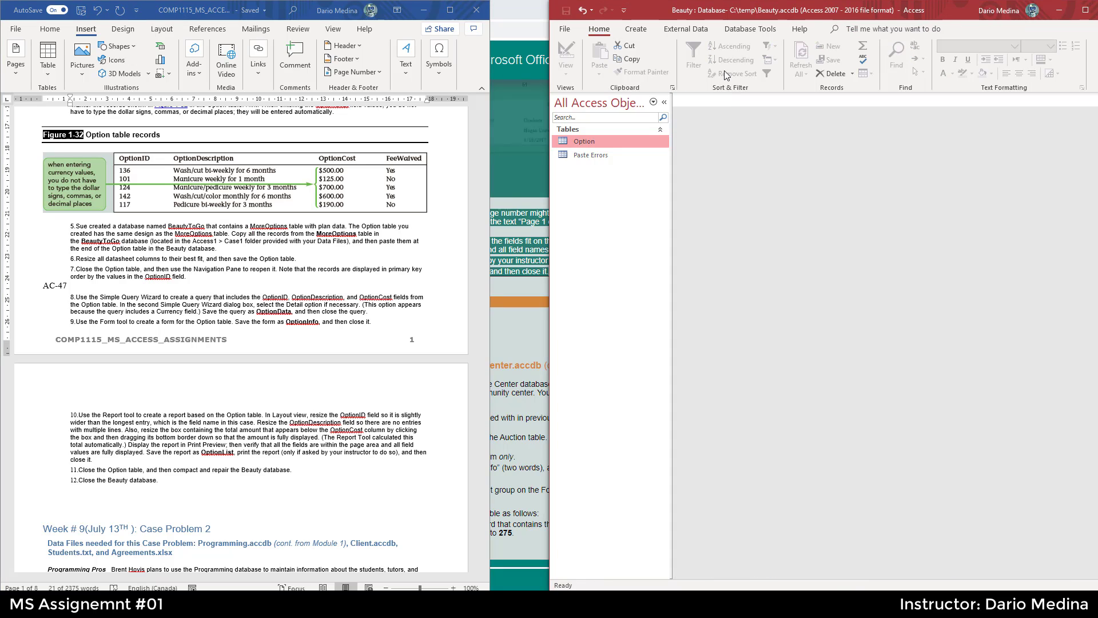
click(636, 29)
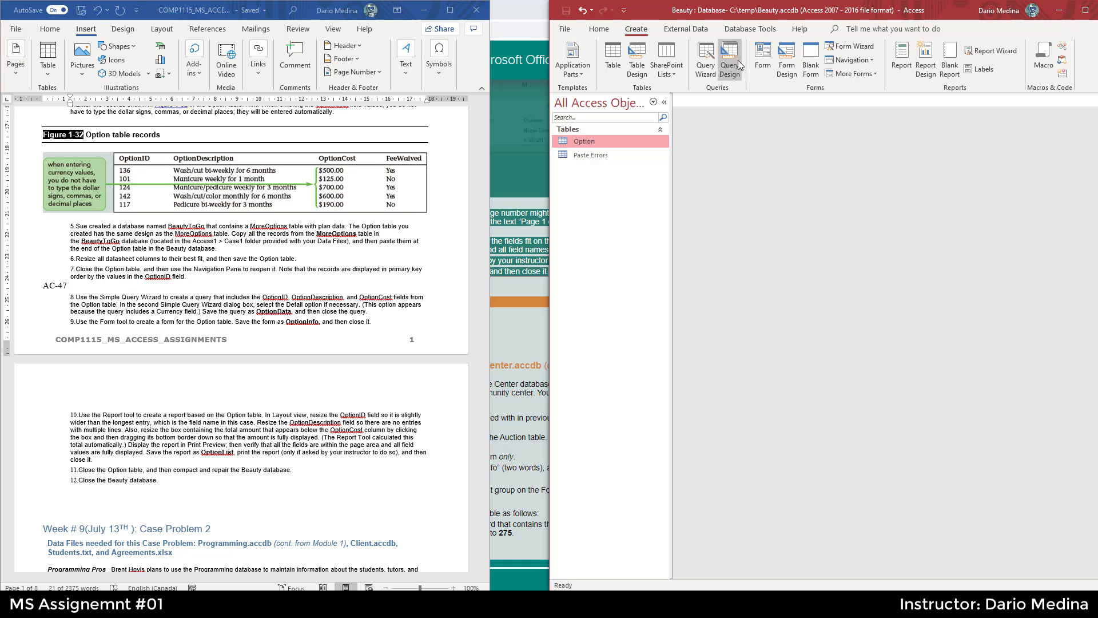
click(276, 14)
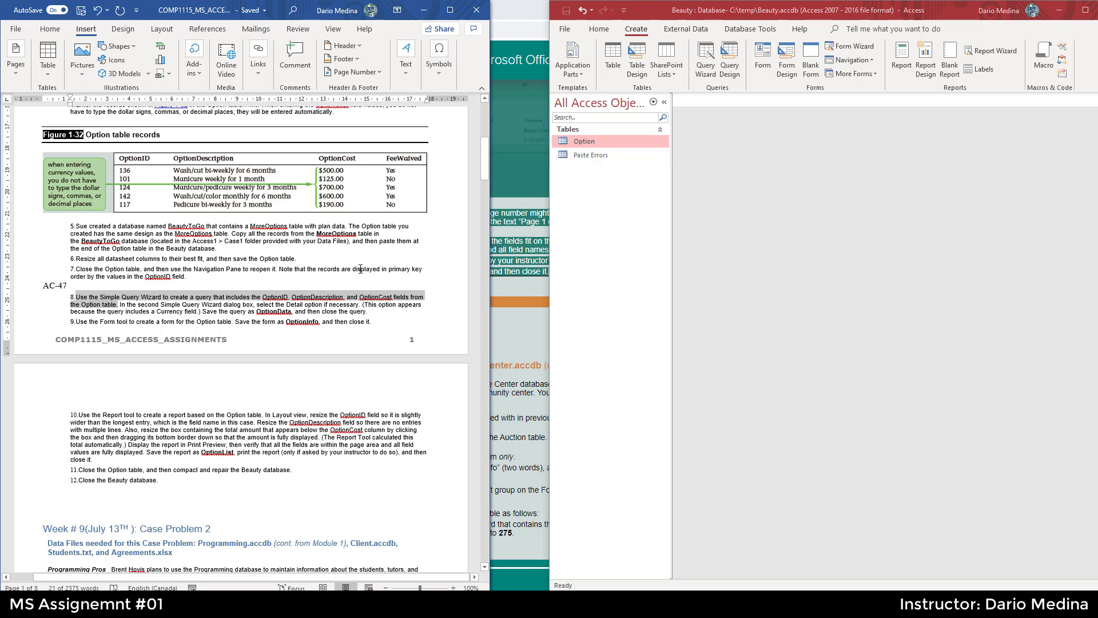
click(708, 56)
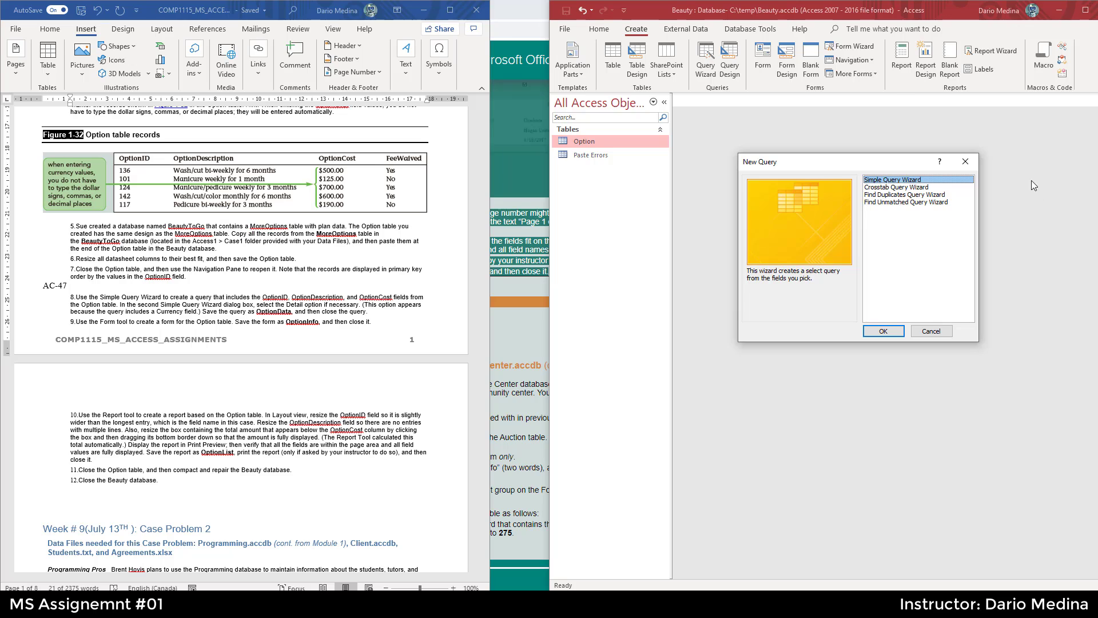
- Highlight instruction step 8 and start the Simple Query Wizard from the New Query dialog
click(966, 164)
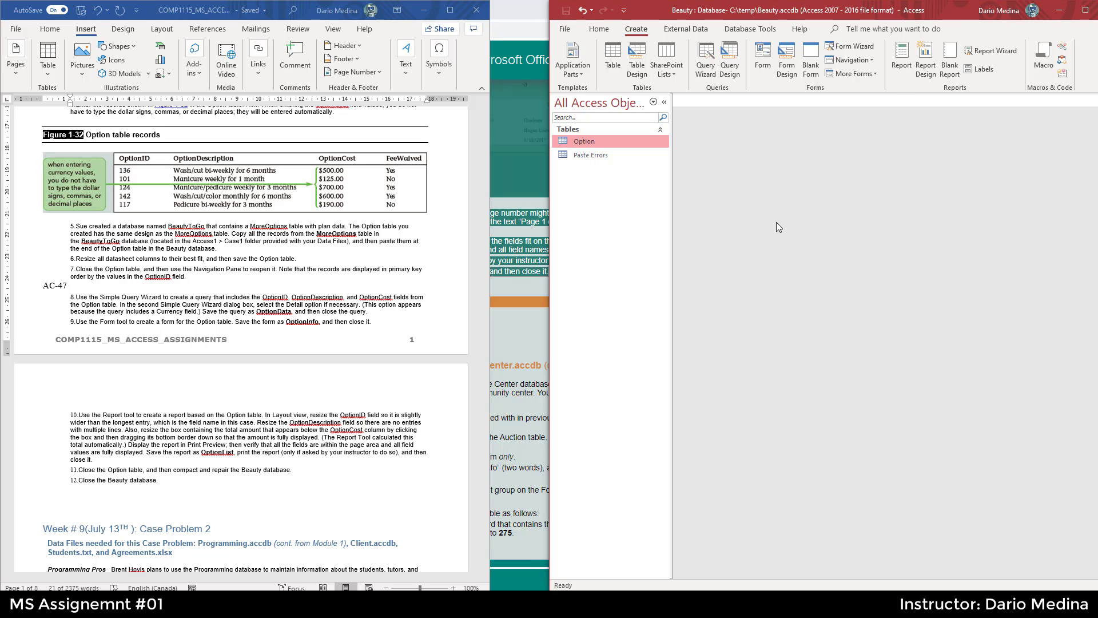
click(599, 30)
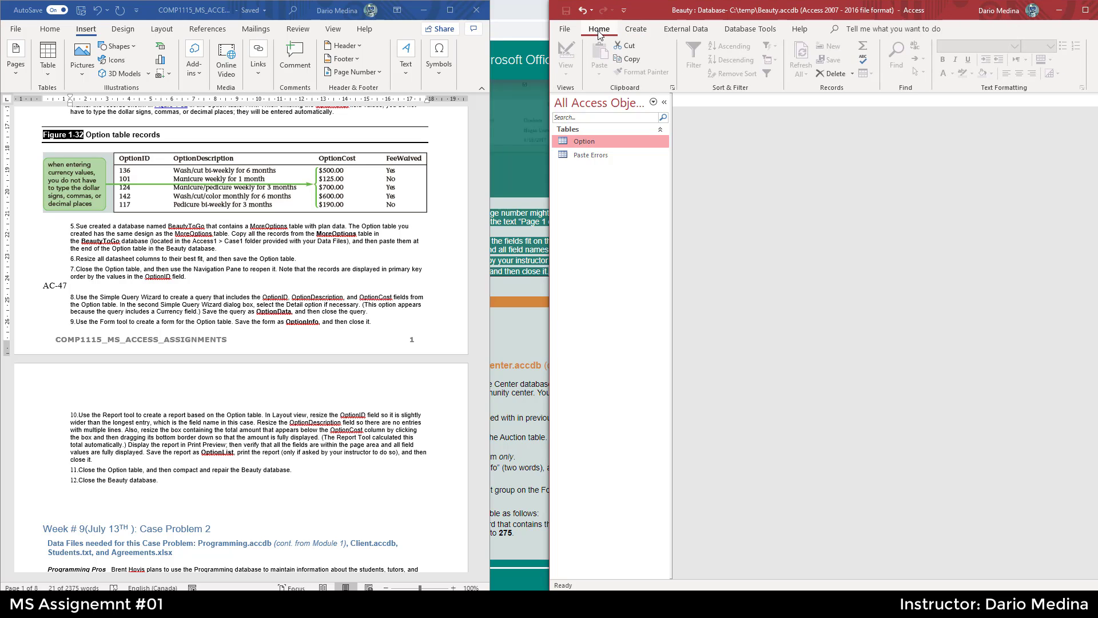
click(637, 29)
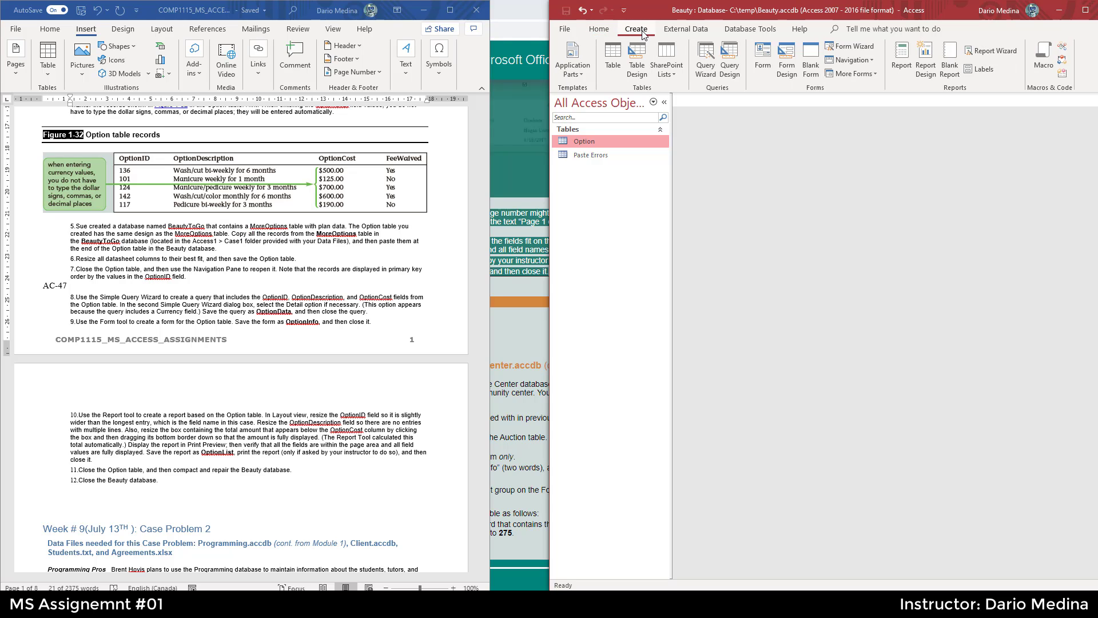
click(705, 56)
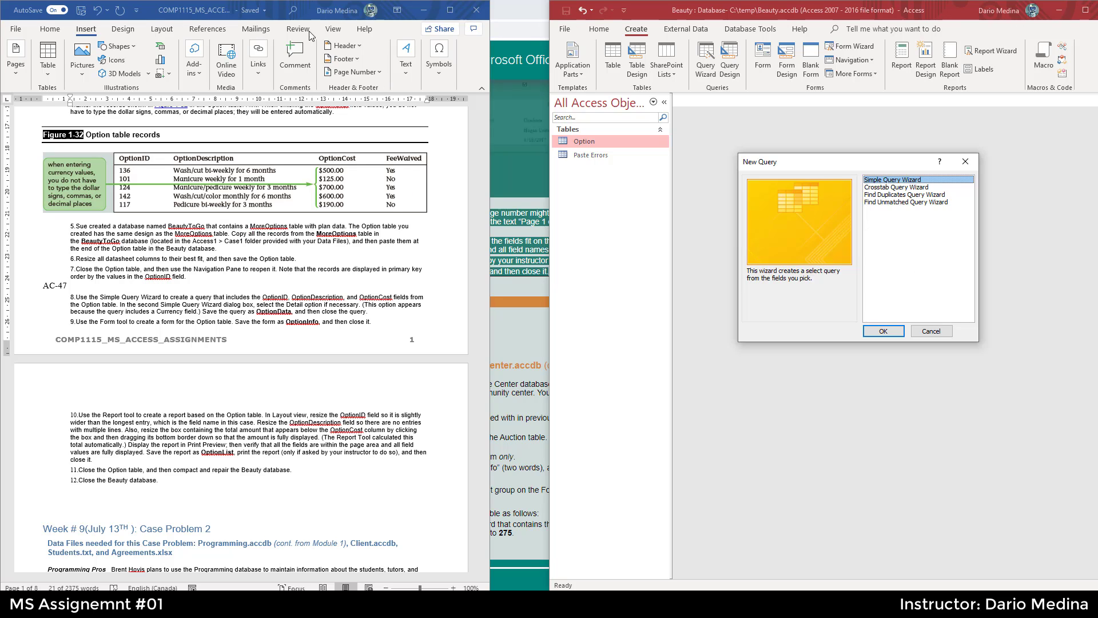
ctrl+click(220, 298)
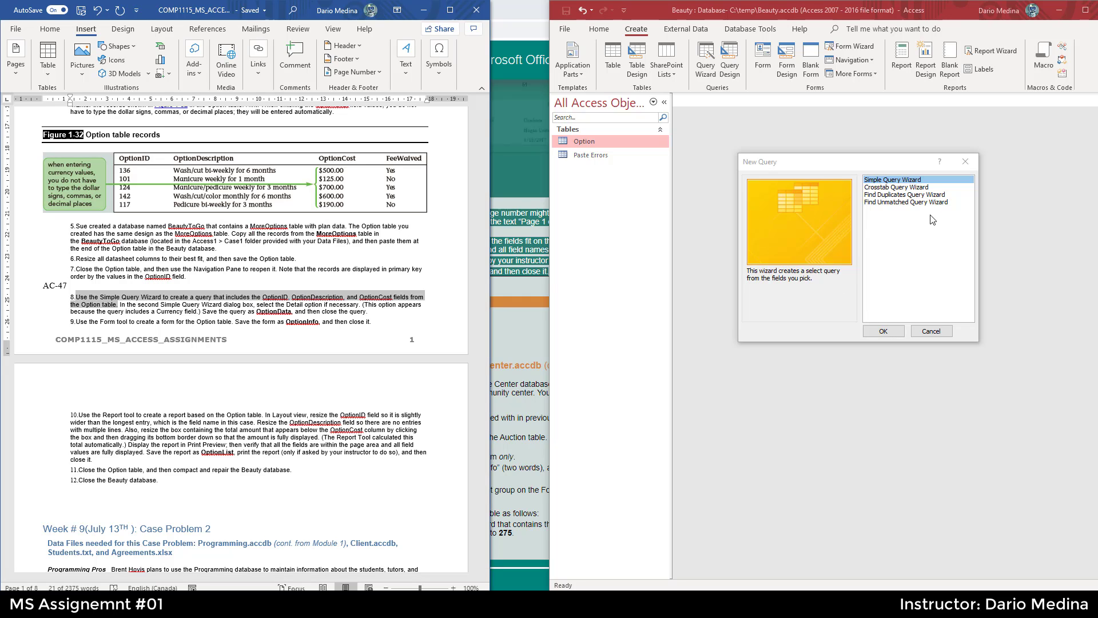
click(890, 331)
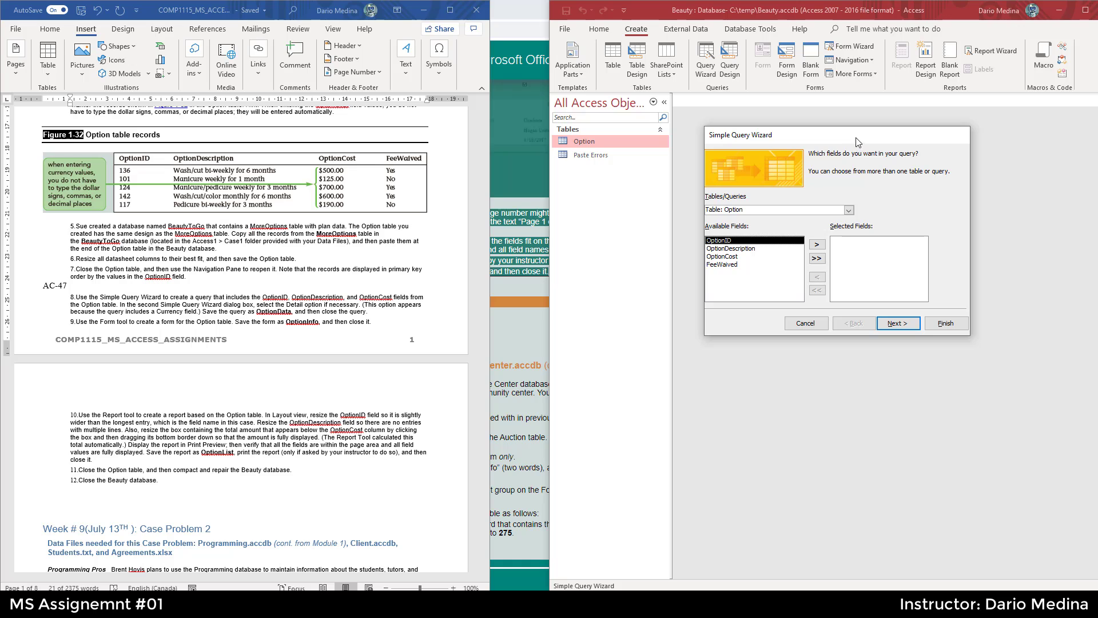
- Check that the wizard takes its fields from the Option table
drag(859, 135, 849, 133)
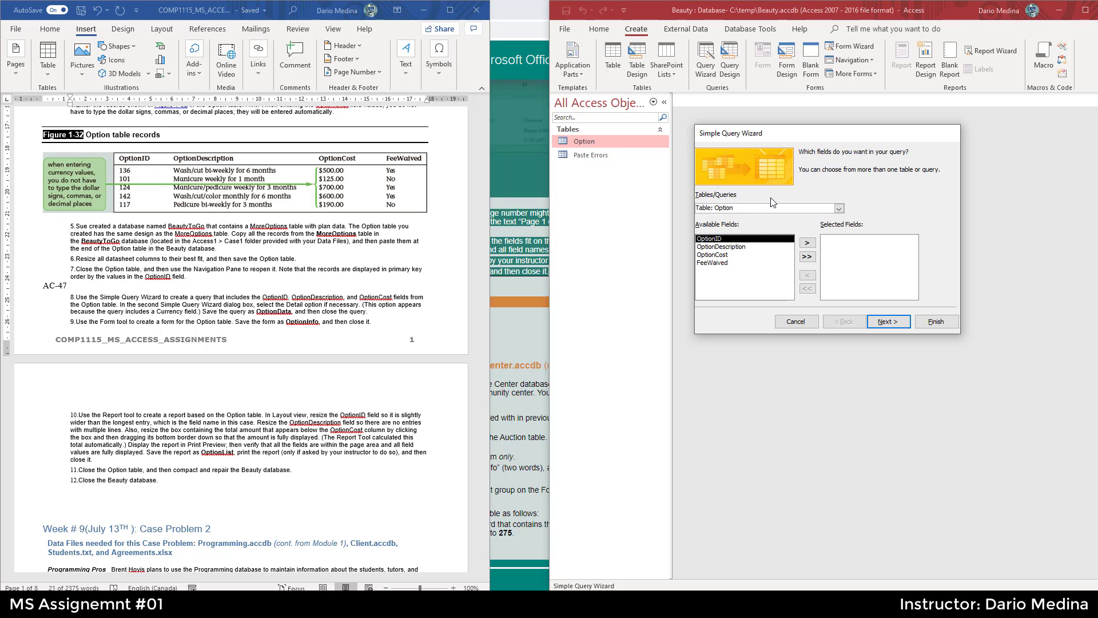
click(838, 209)
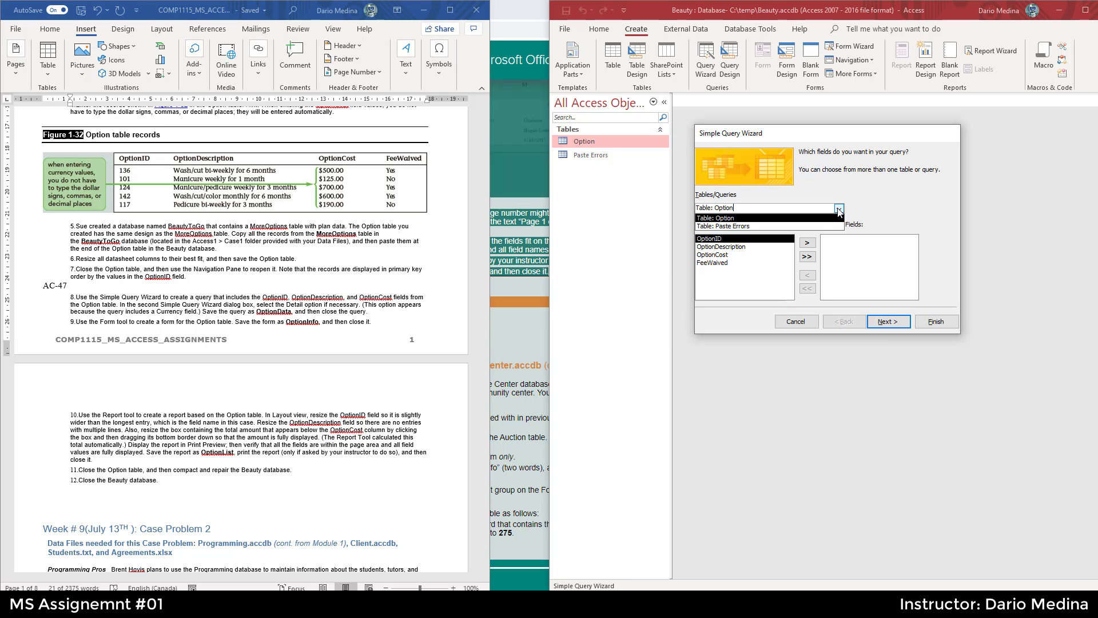
click(838, 210)
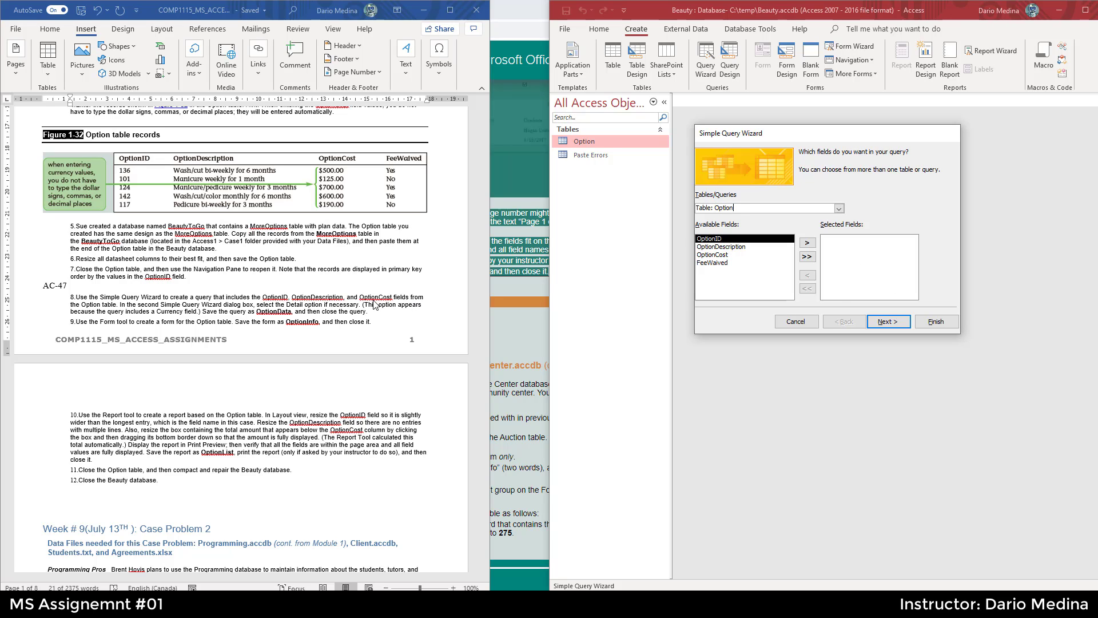
- Add the OptionID, OptionDescription and OptionCost fields to the query, then remove all selected fields again
click(274, 302)
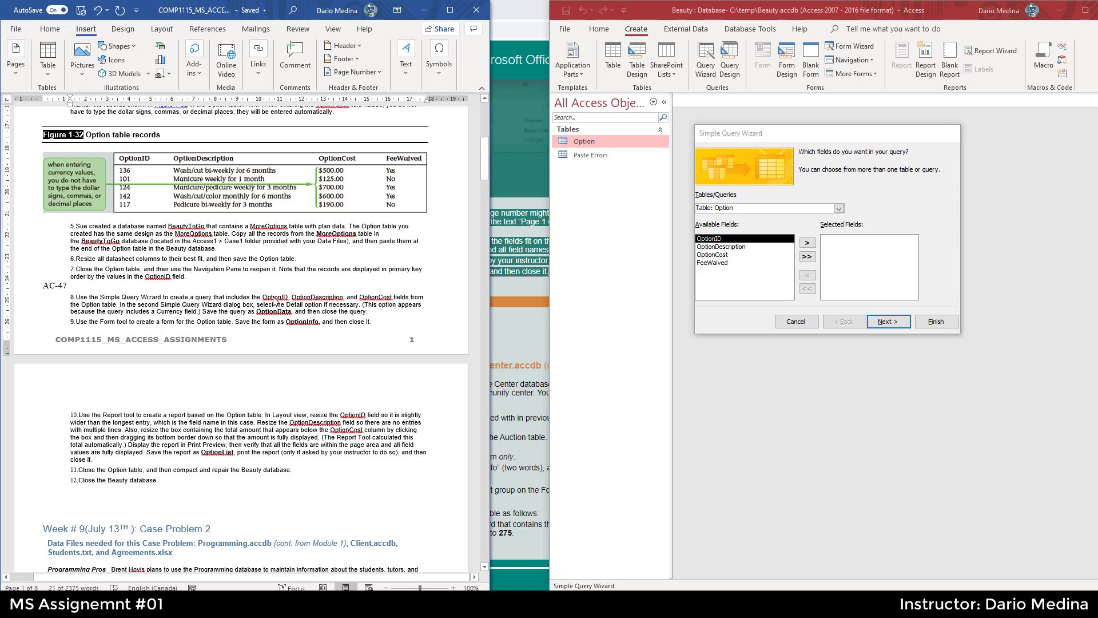
click(273, 299)
double_click(274, 298)
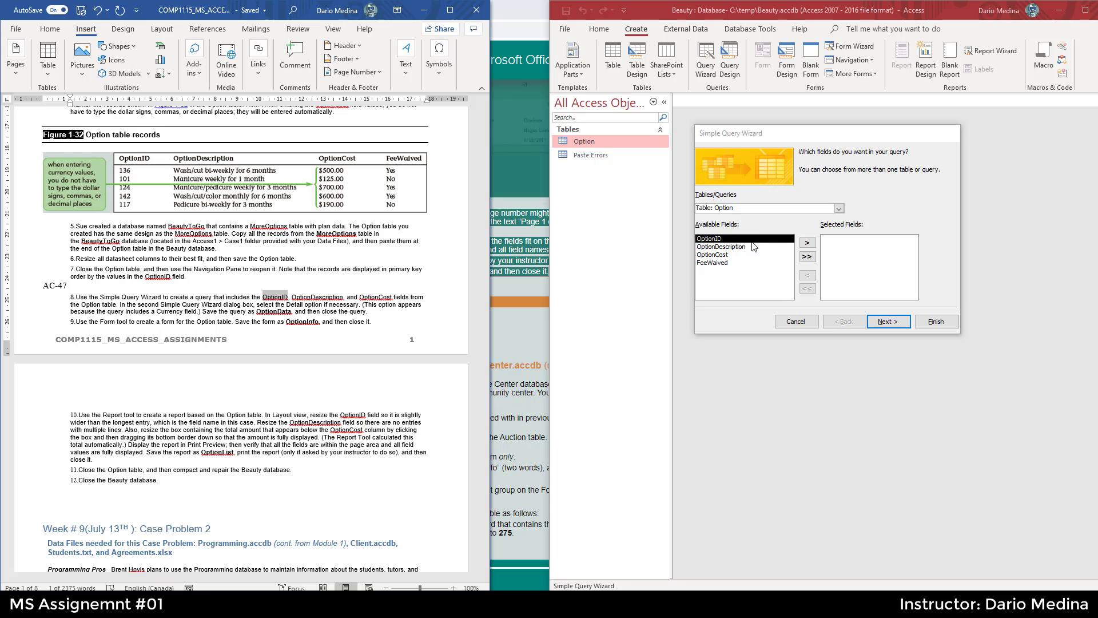
click(808, 244)
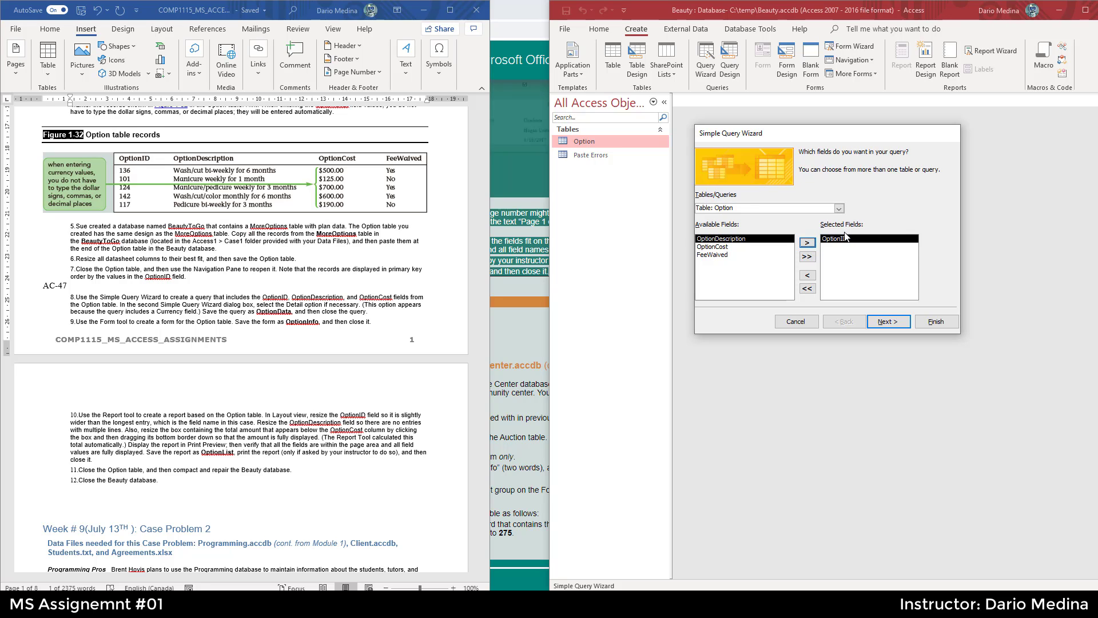
click(807, 243)
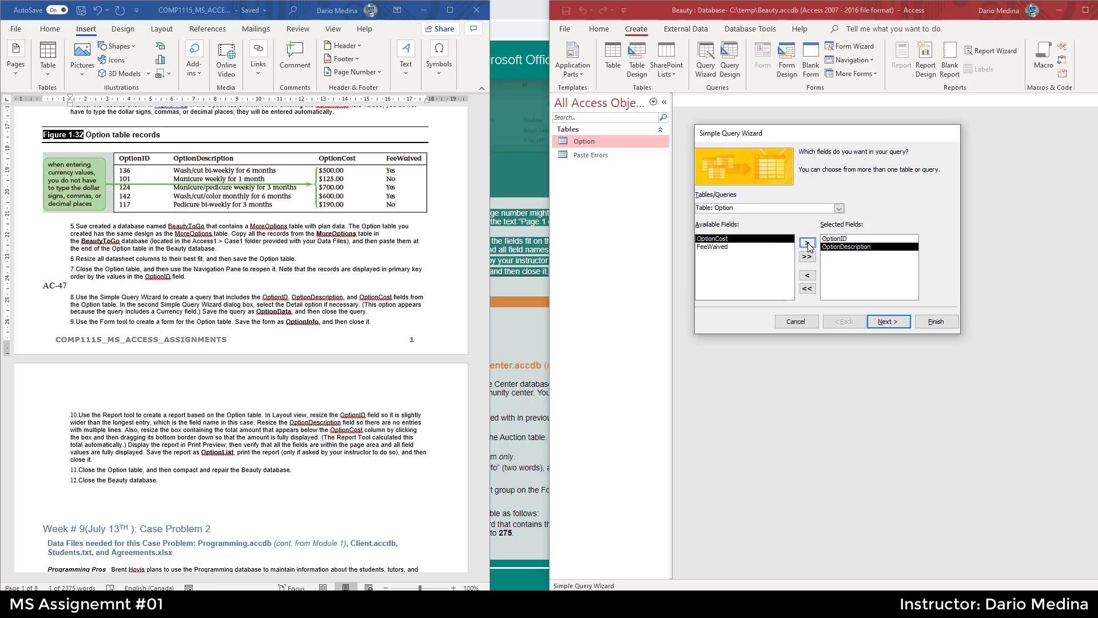
click(807, 243)
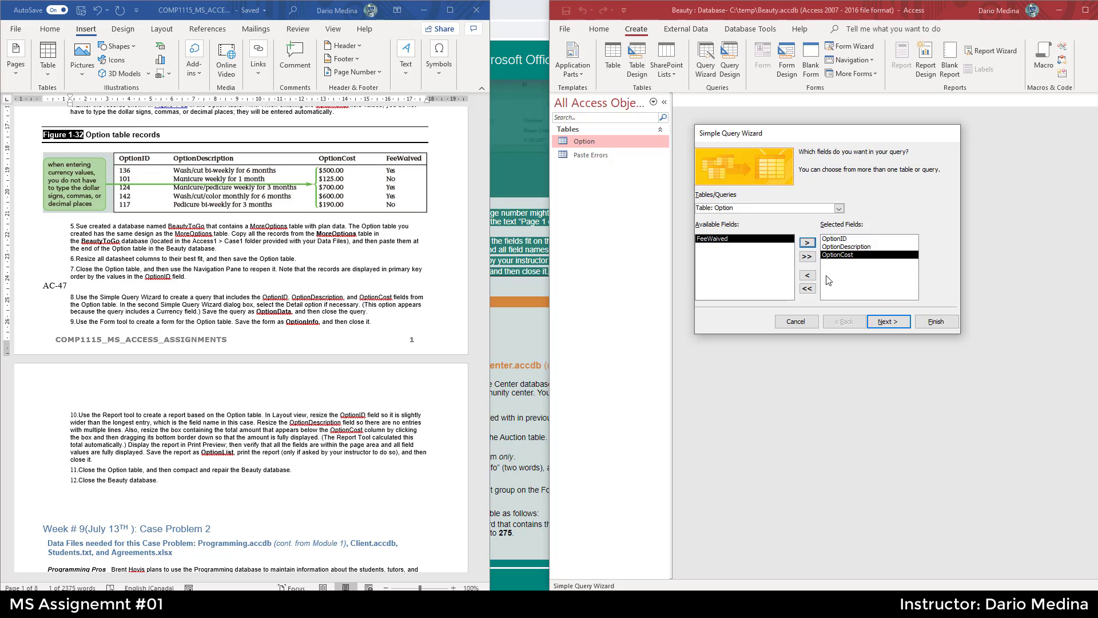
click(807, 289)
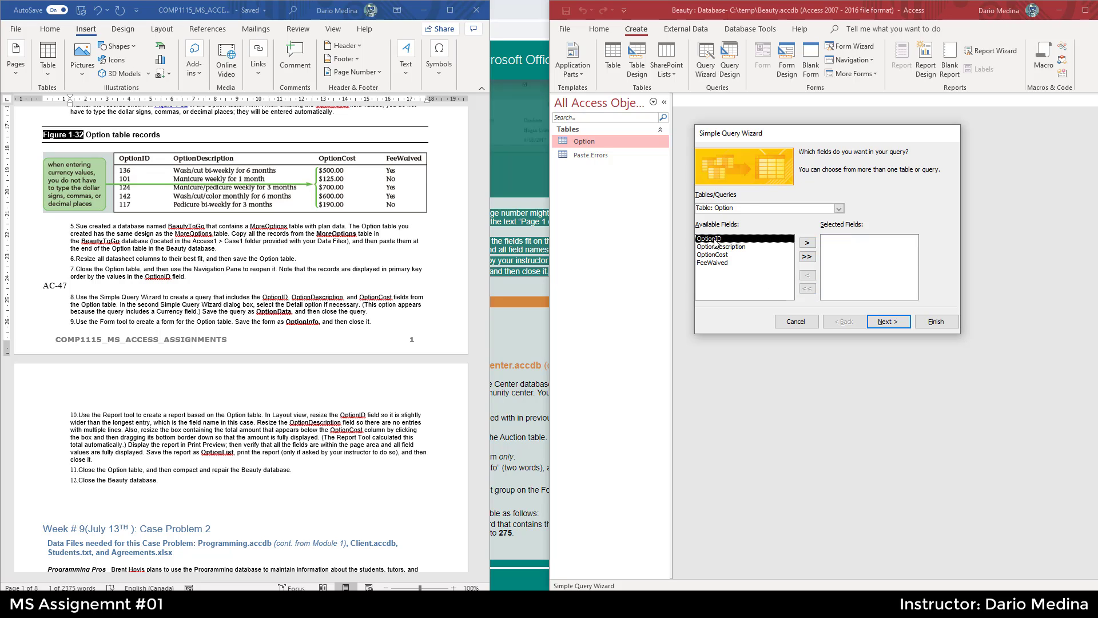
key(Down)
key(Down)
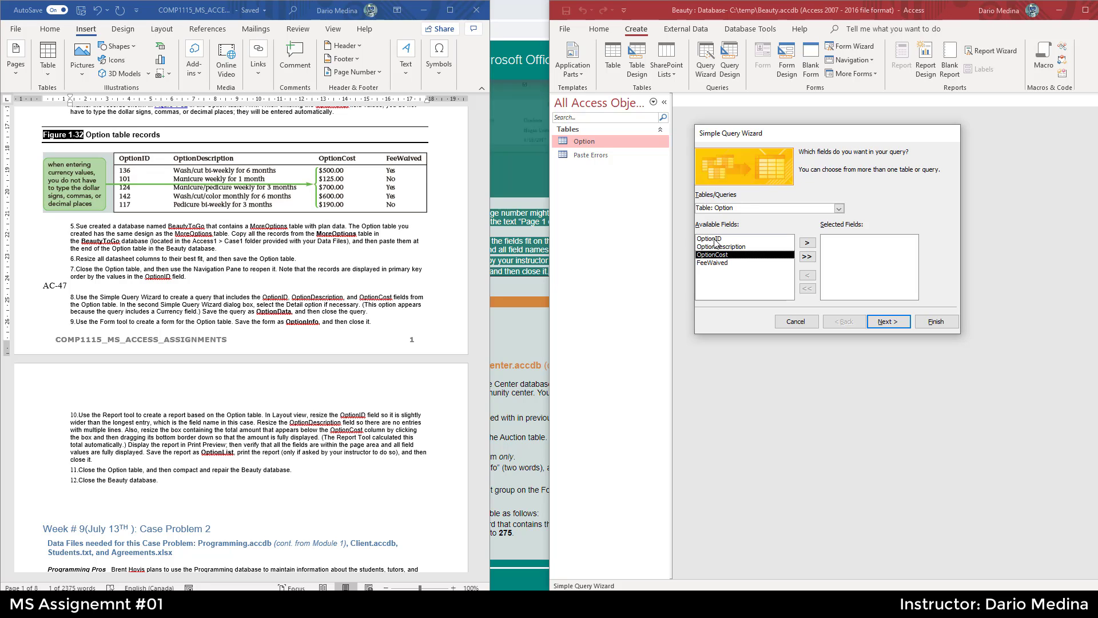
click(716, 243)
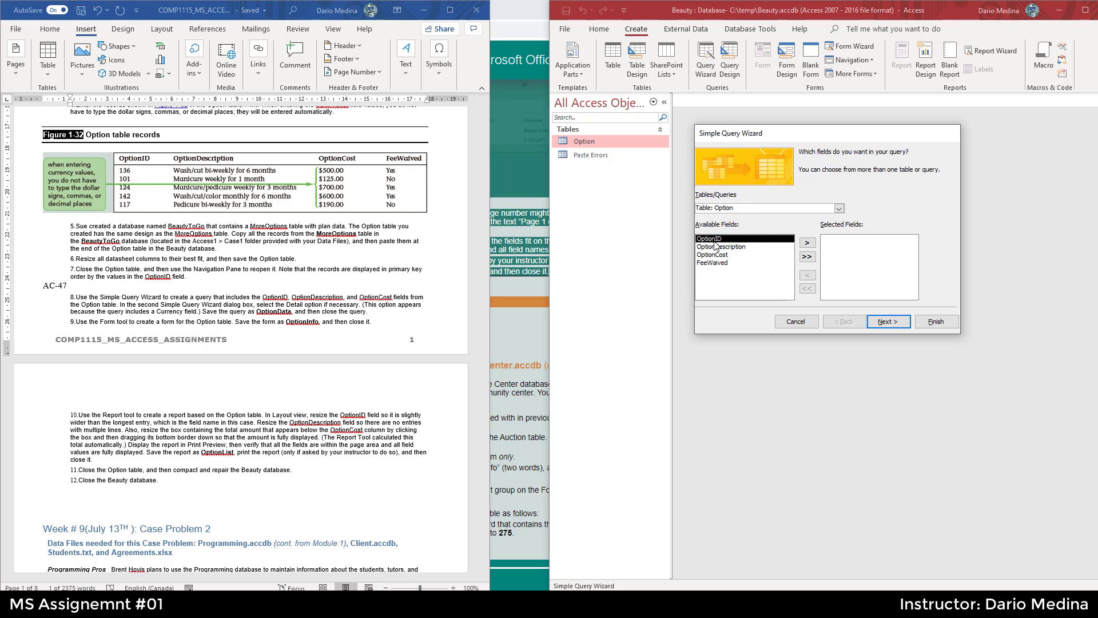
click(784, 263)
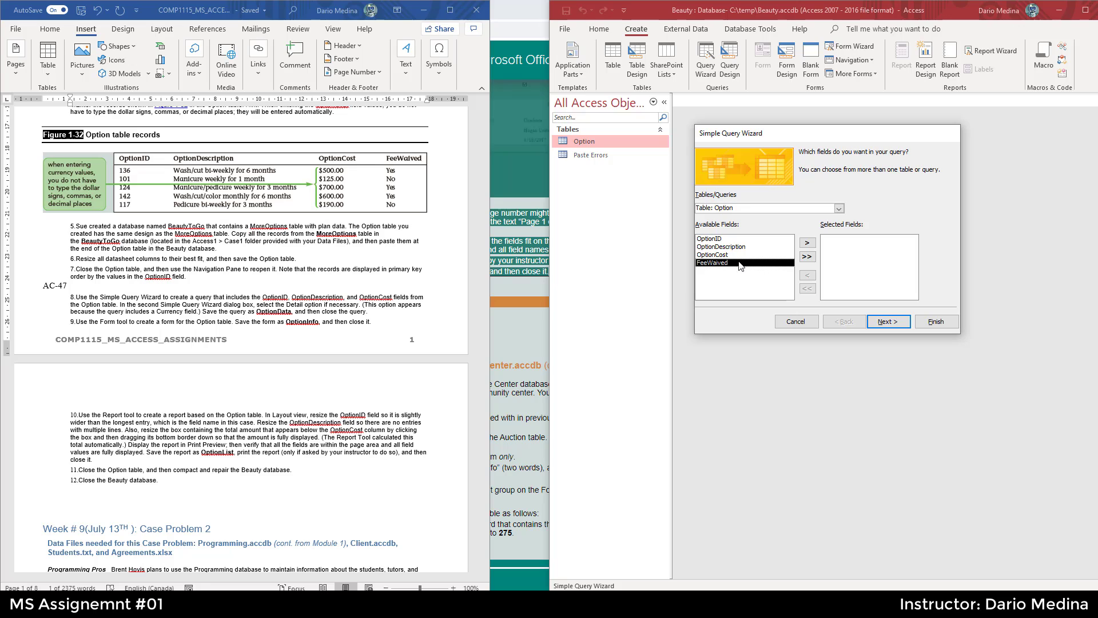
click(721, 241)
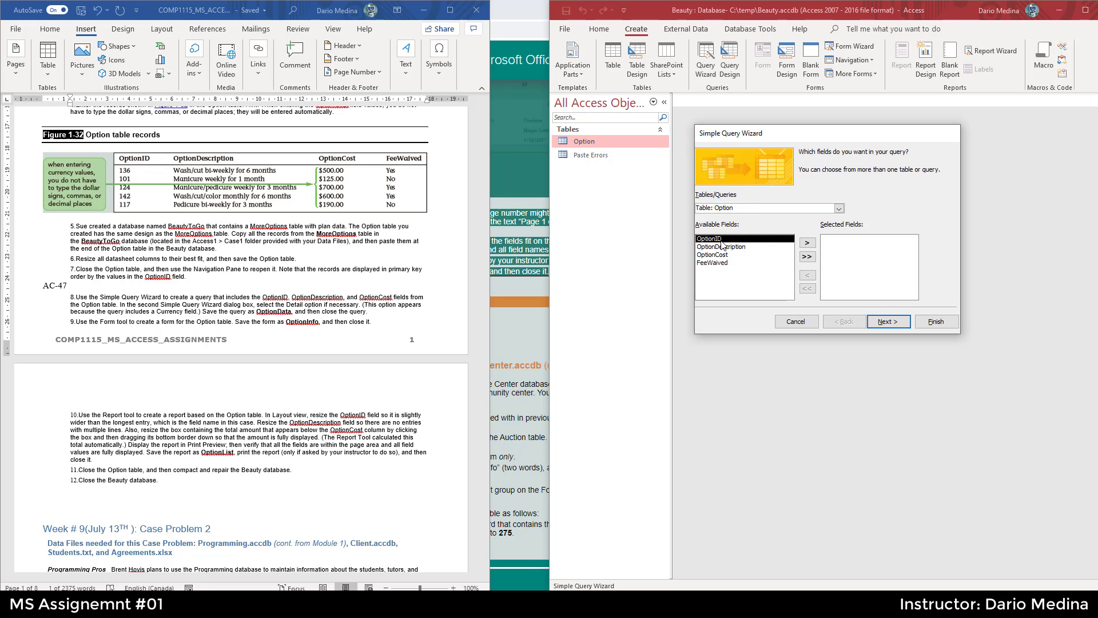
click(719, 263)
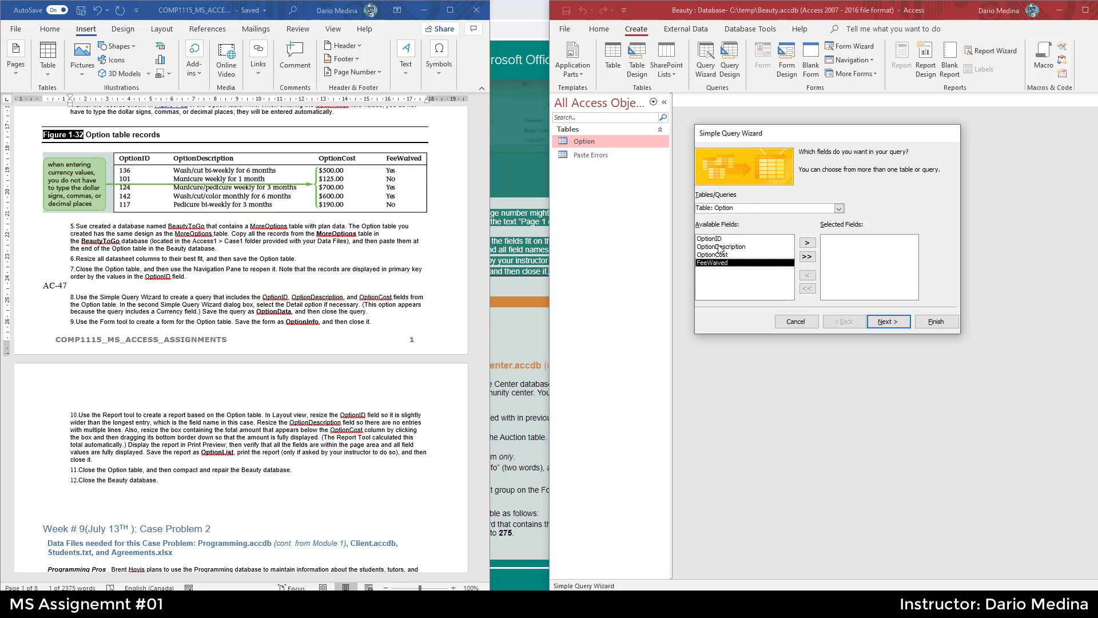
click(718, 241)
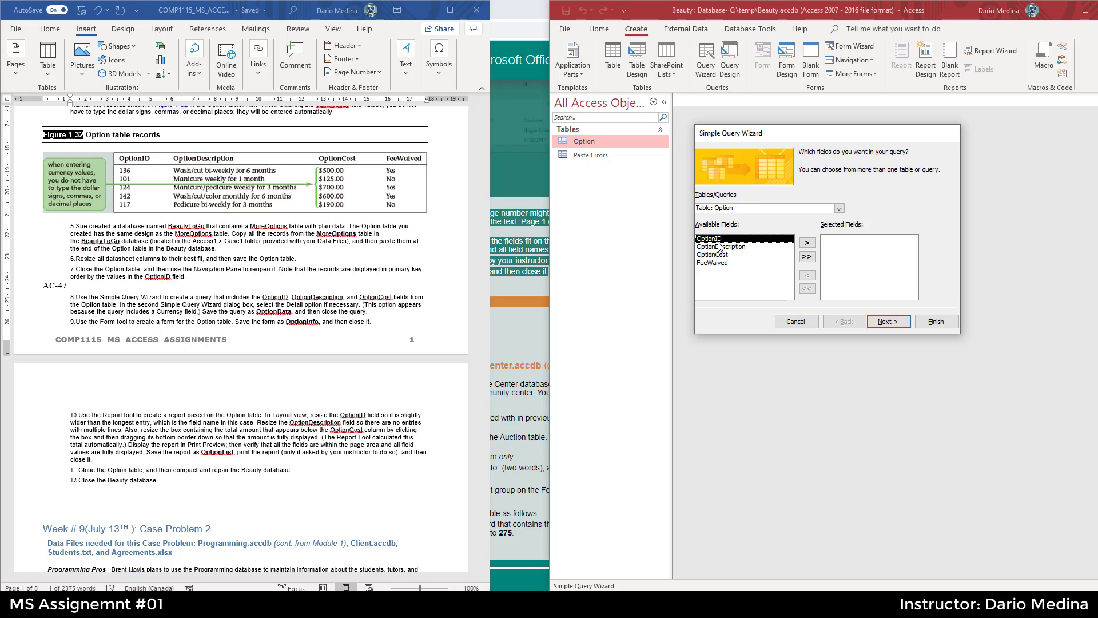
- Add every Option field except FeeWaived to the query and advance the wizard
click(808, 259)
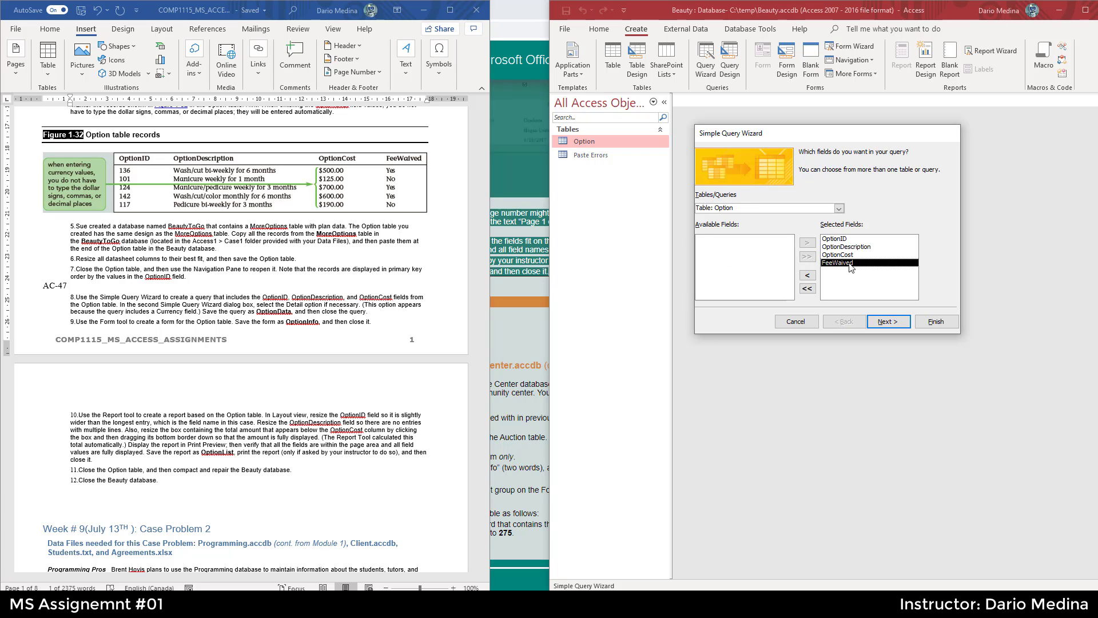
click(810, 276)
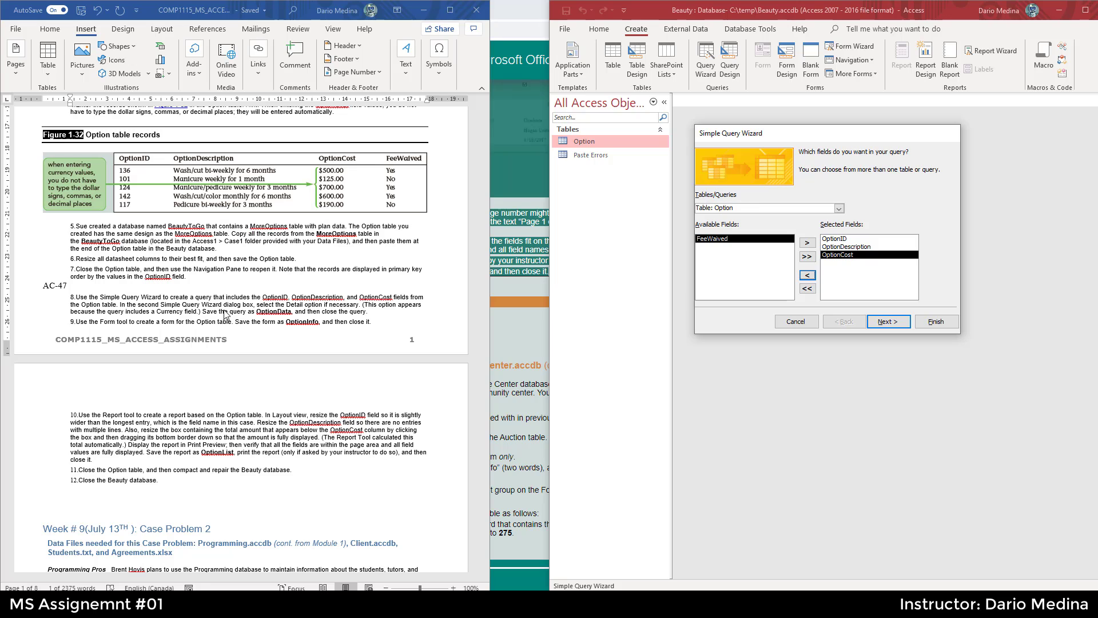
click(906, 324)
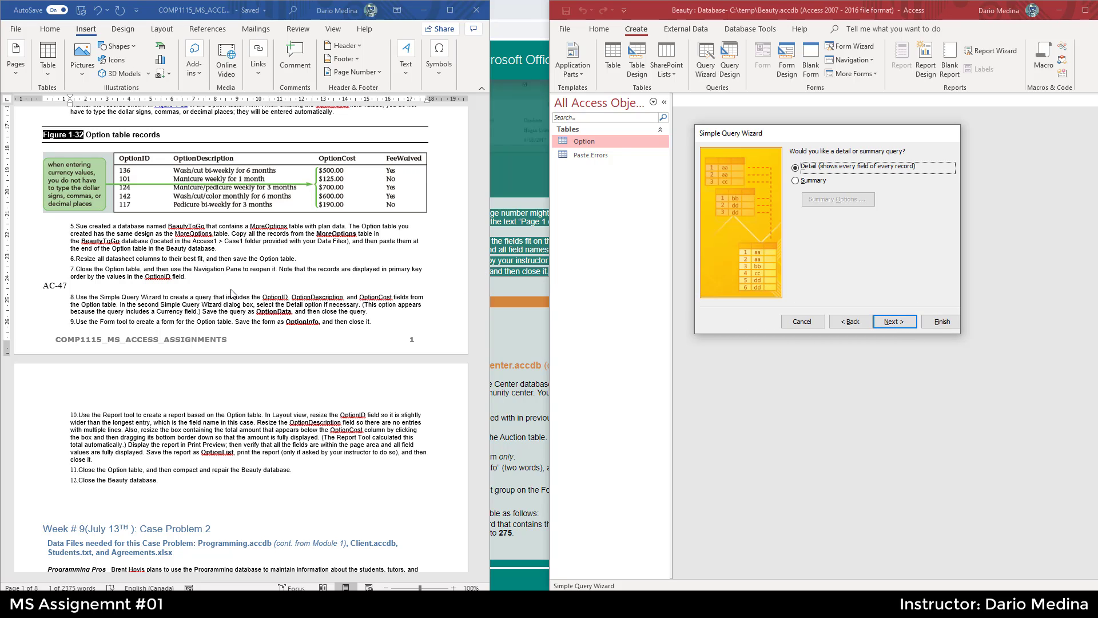
- Keep the Detail query option and finish the wizard to open the query
double_click(275, 297)
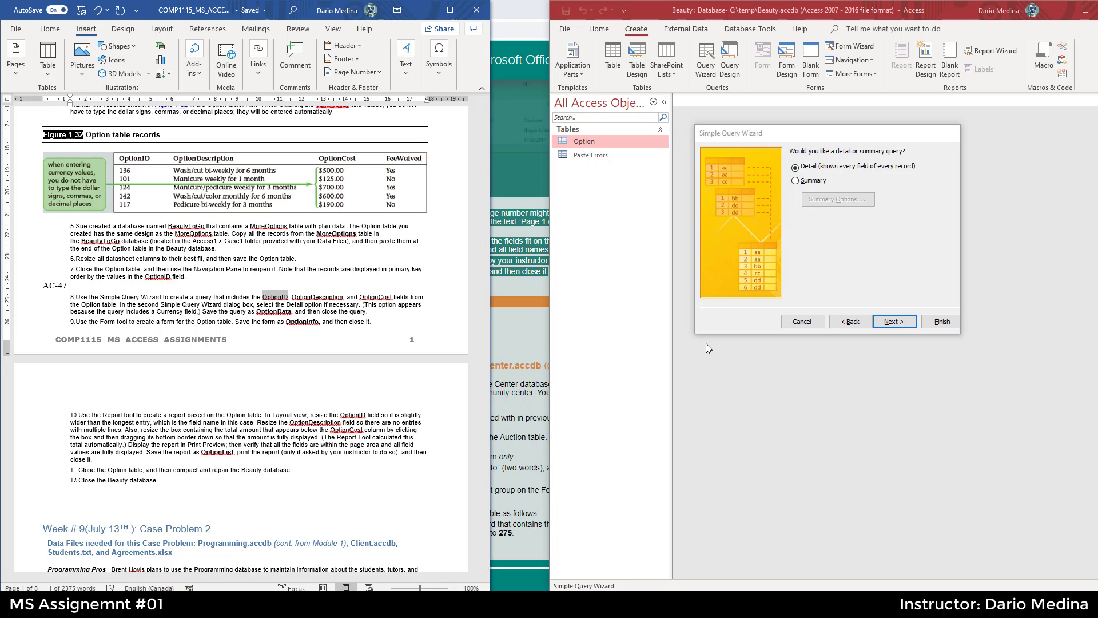
click(896, 321)
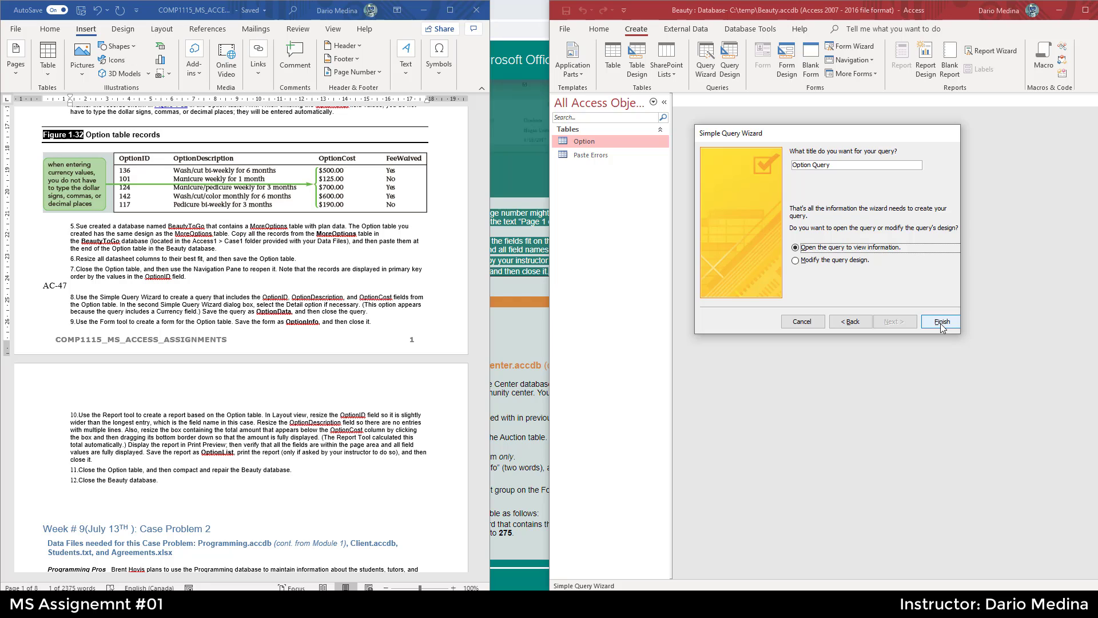
double_click(275, 312)
key(ctrl+c)
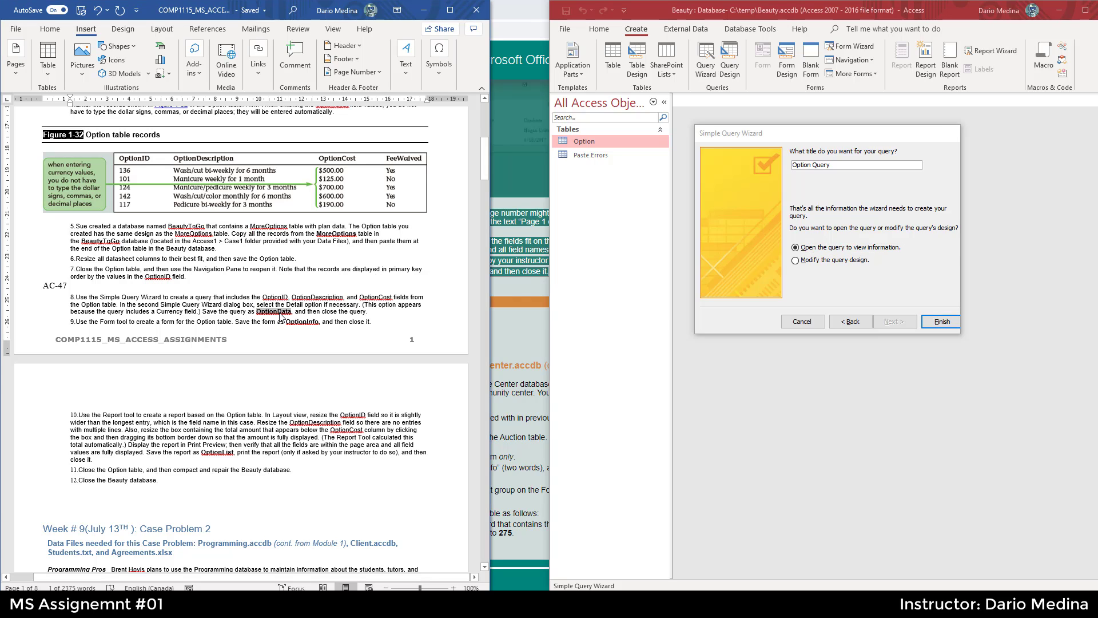
click(947, 322)
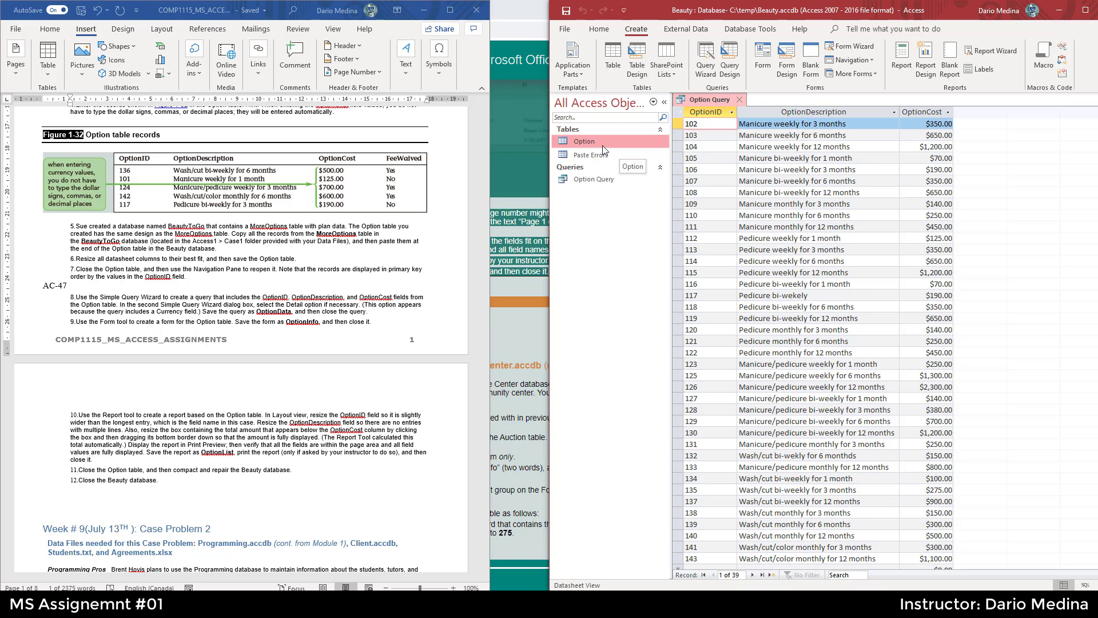
- Try to rename the query while it is still open
right_click(584, 183)
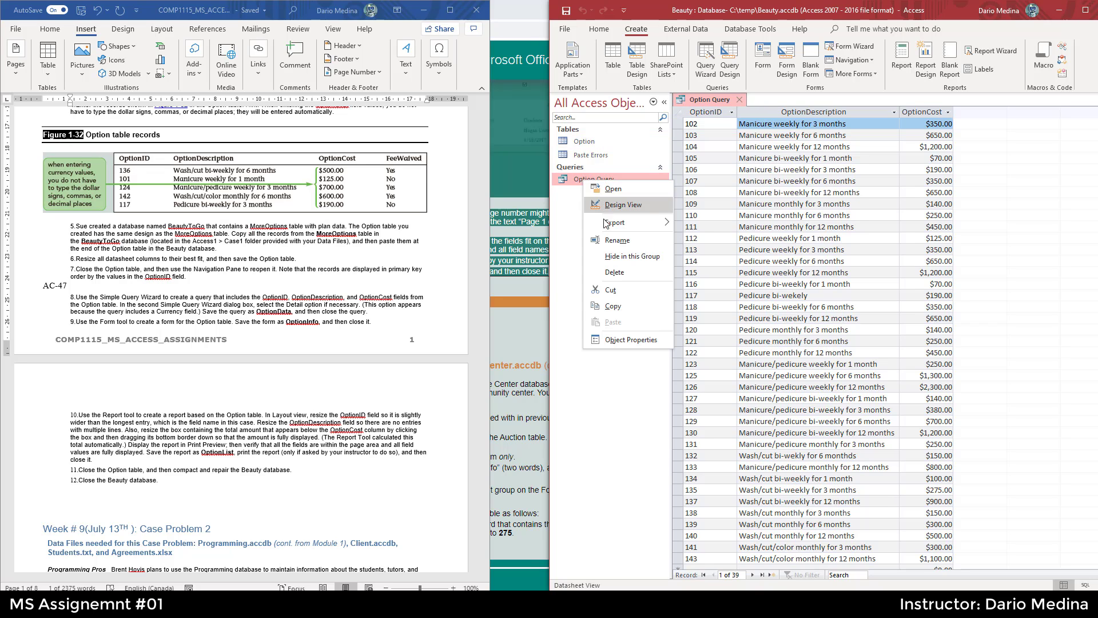
click(614, 242)
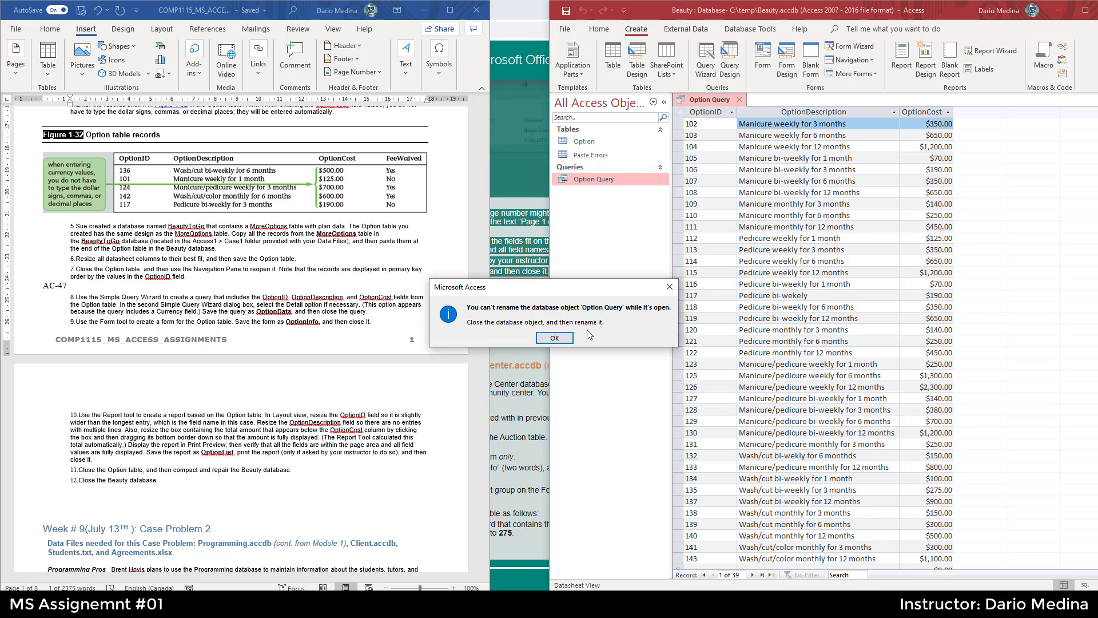
click(554, 337)
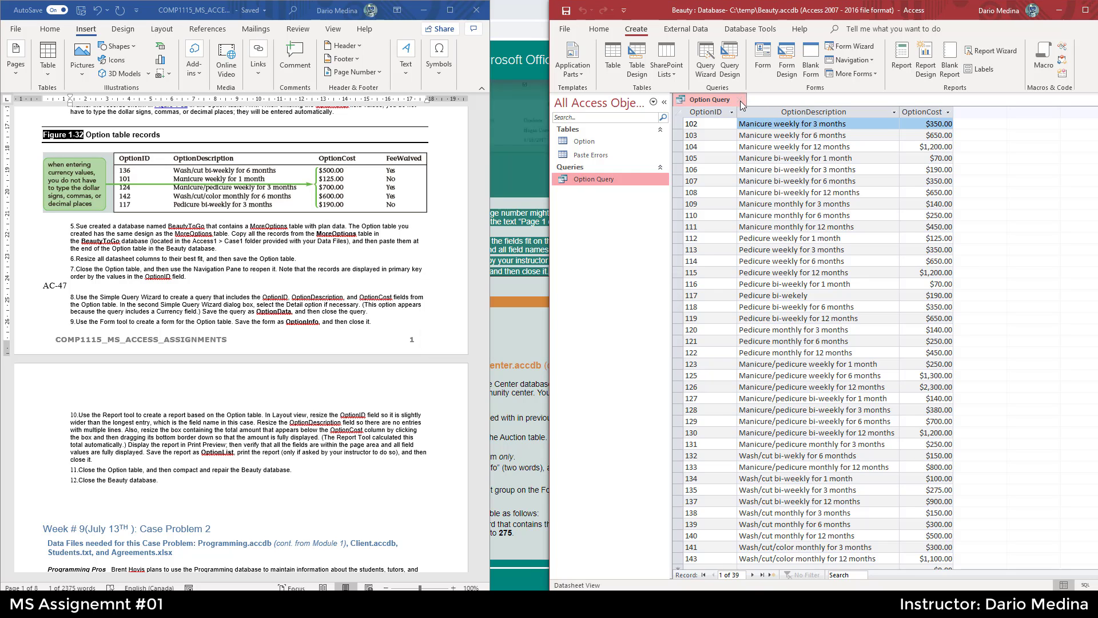
- Close the query and rename it OptionData in the navigation pane
click(741, 101)
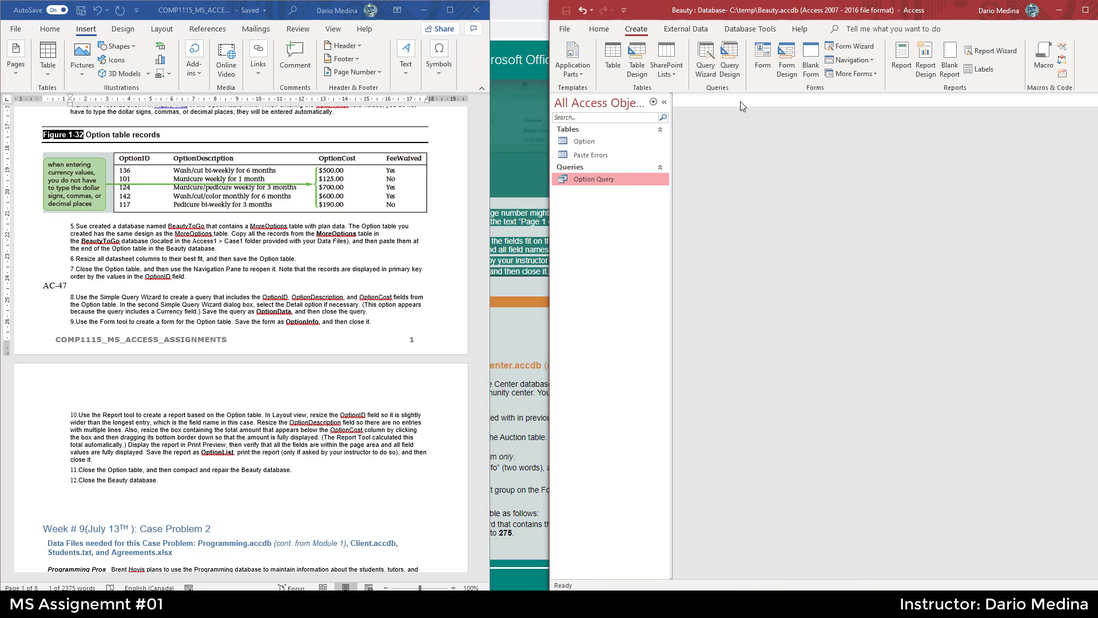
right_click(609, 178)
click(652, 243)
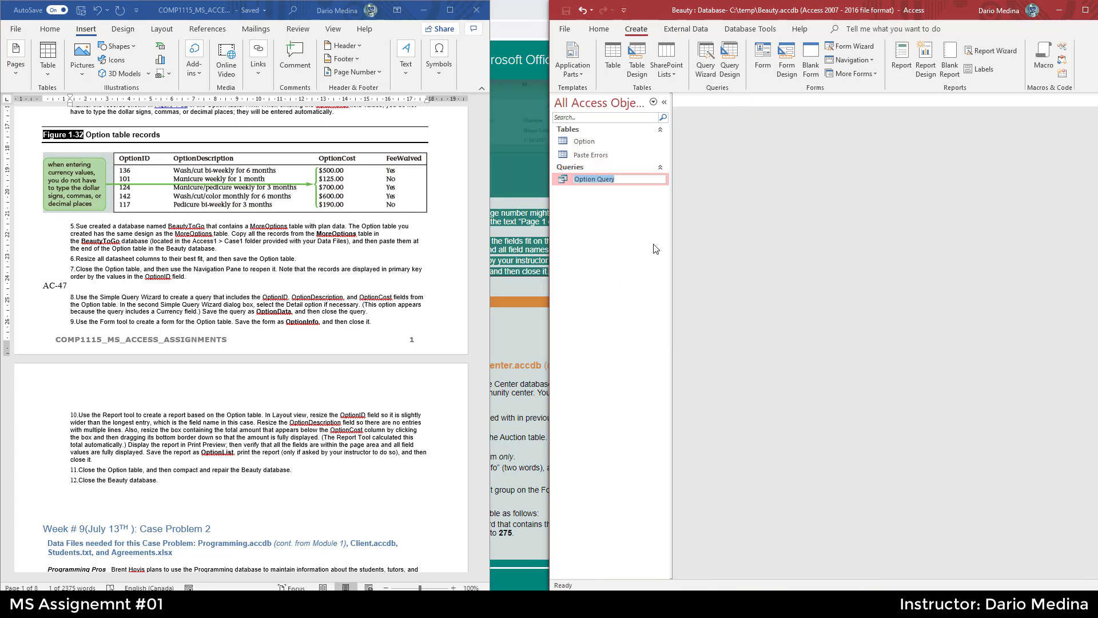
key(ctrl+v)
key(Return)
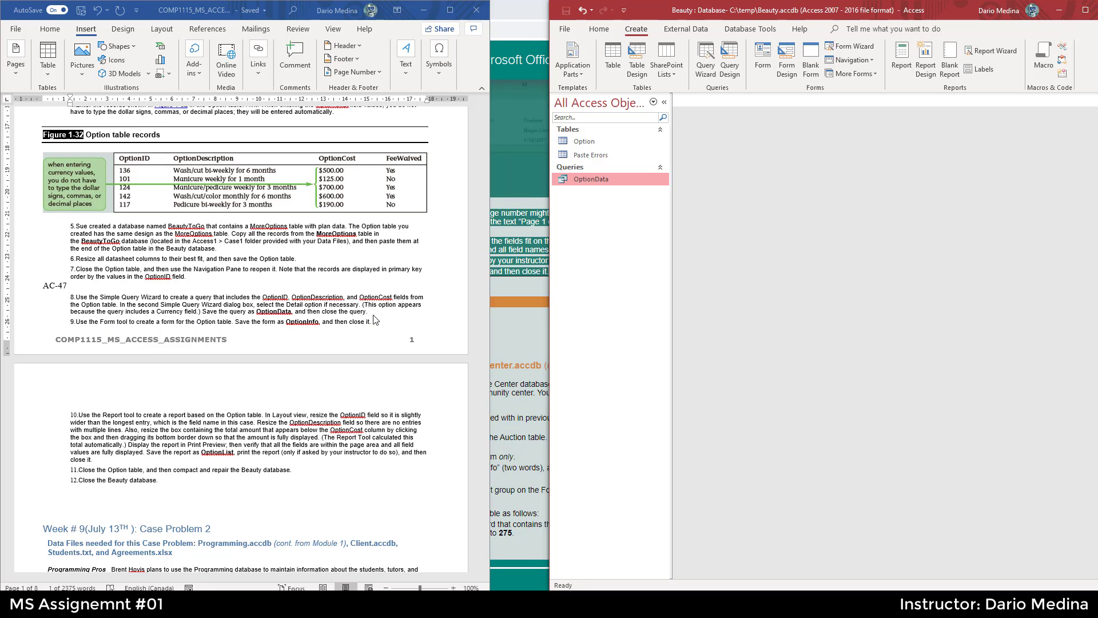
double_click(274, 311)
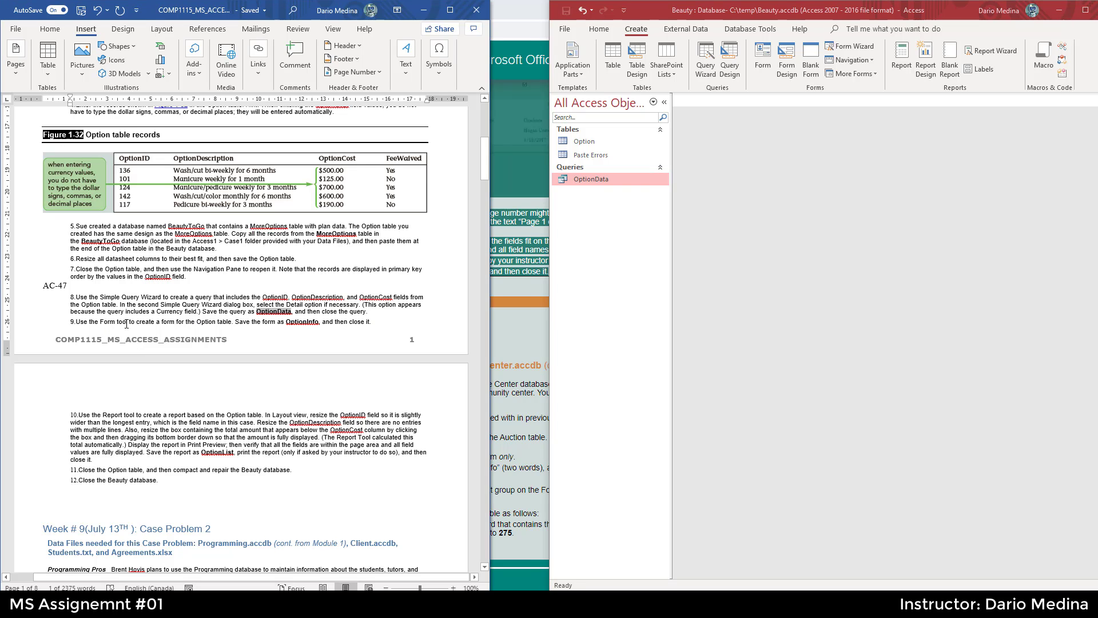
- Start the Form Wizard and base the form on the Option table
drag(75, 322, 372, 323)
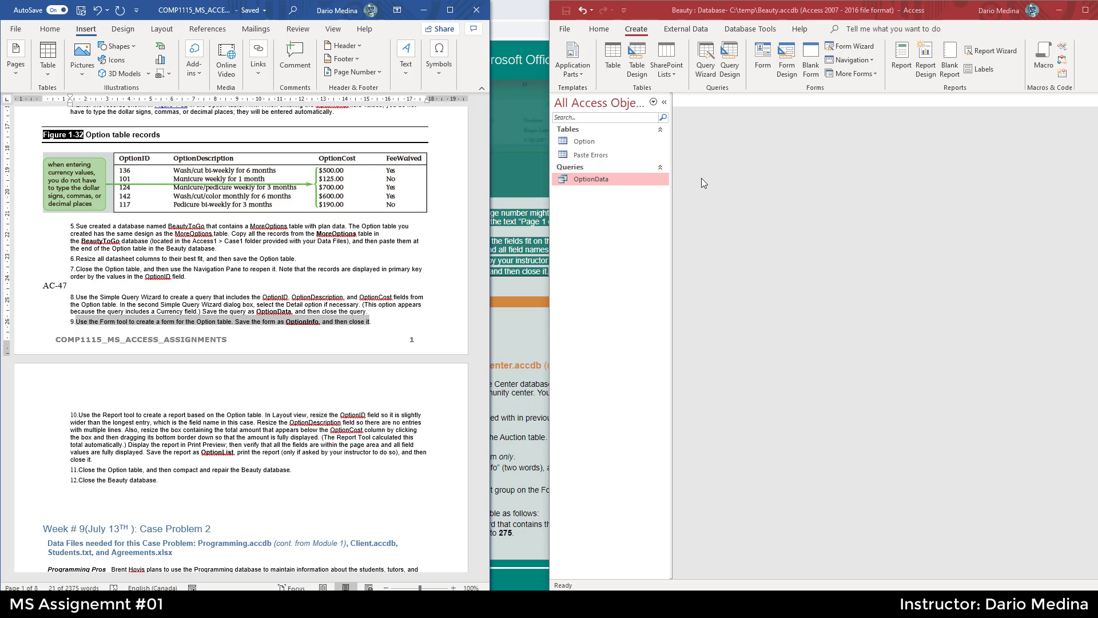
click(852, 50)
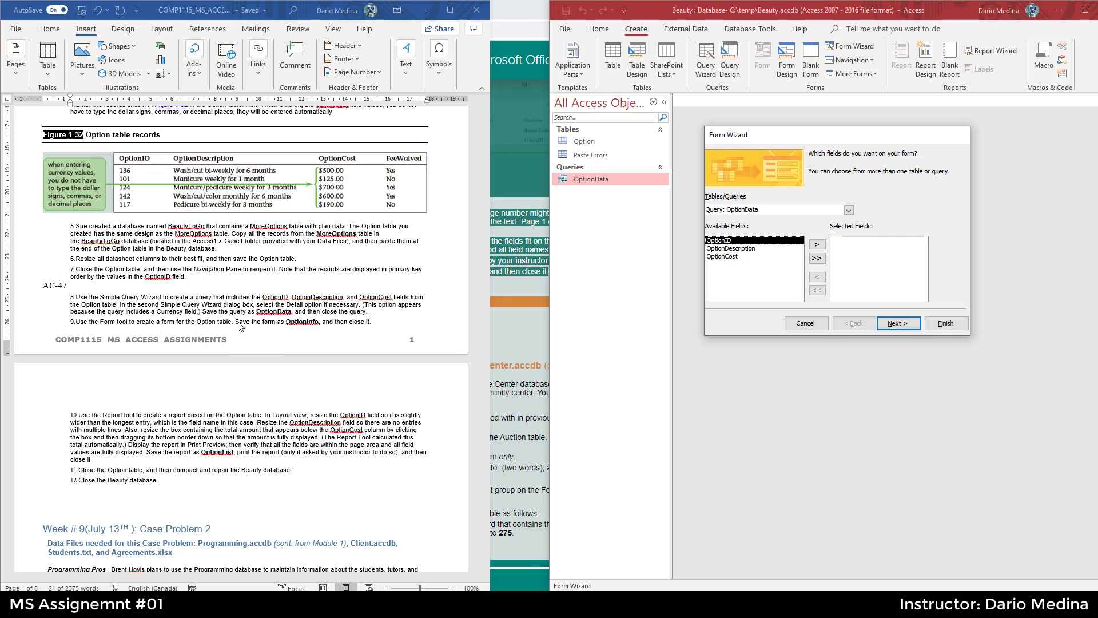
triple_click(305, 323)
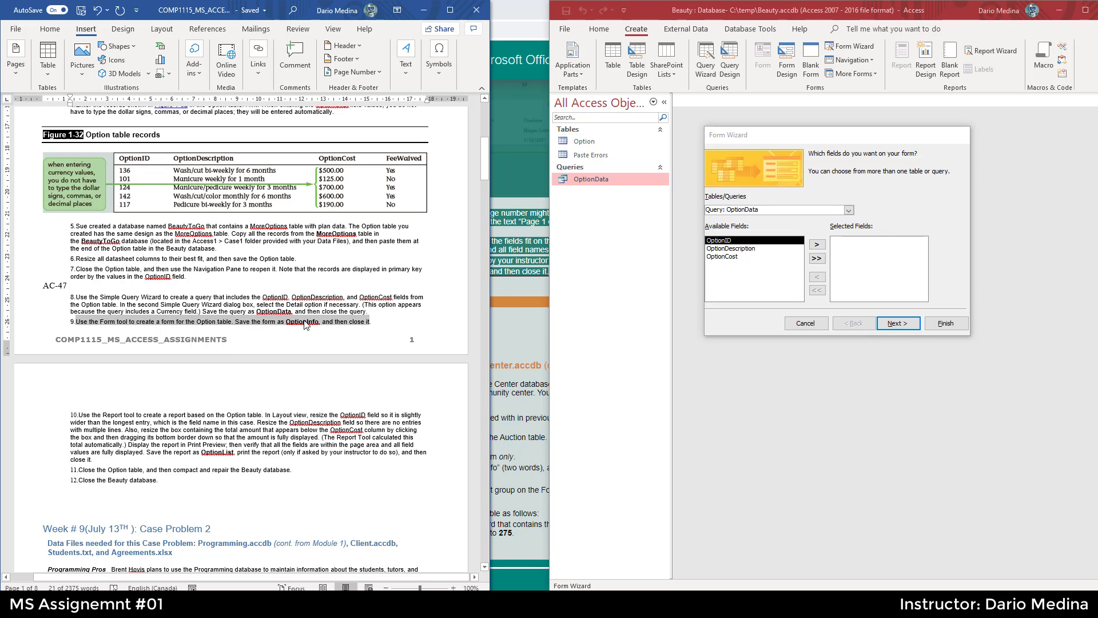
click(196, 322)
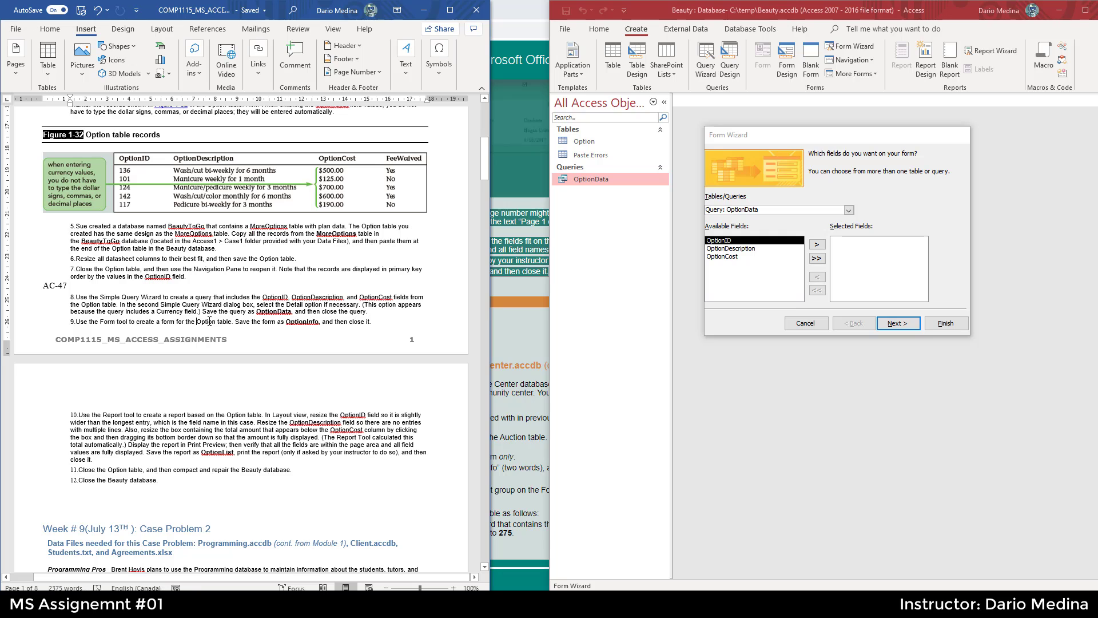
double_click(203, 322)
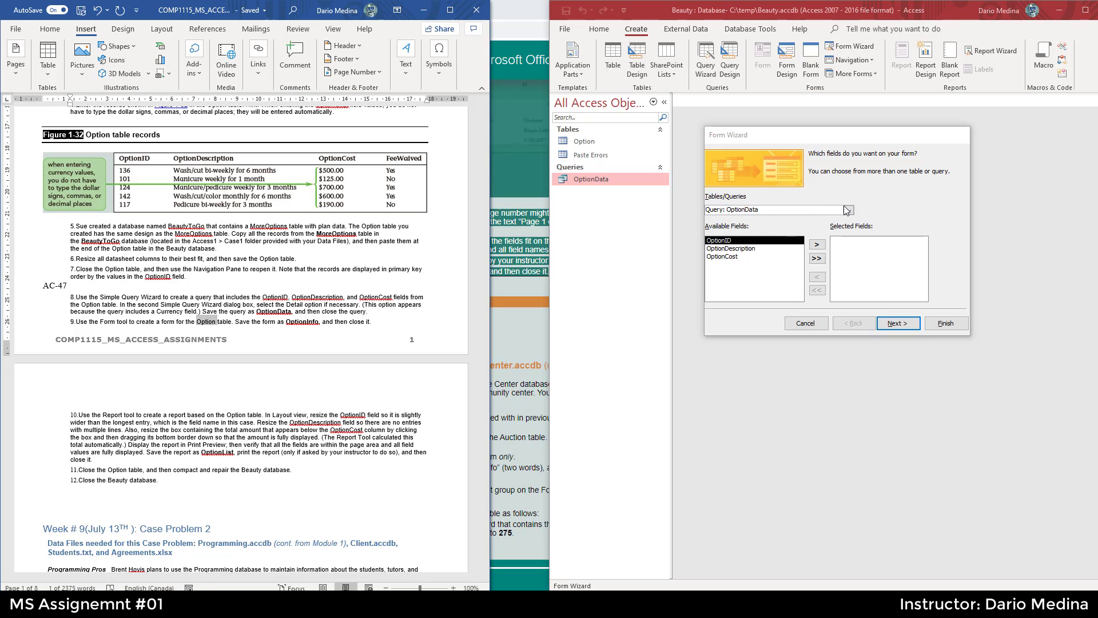
click(849, 211)
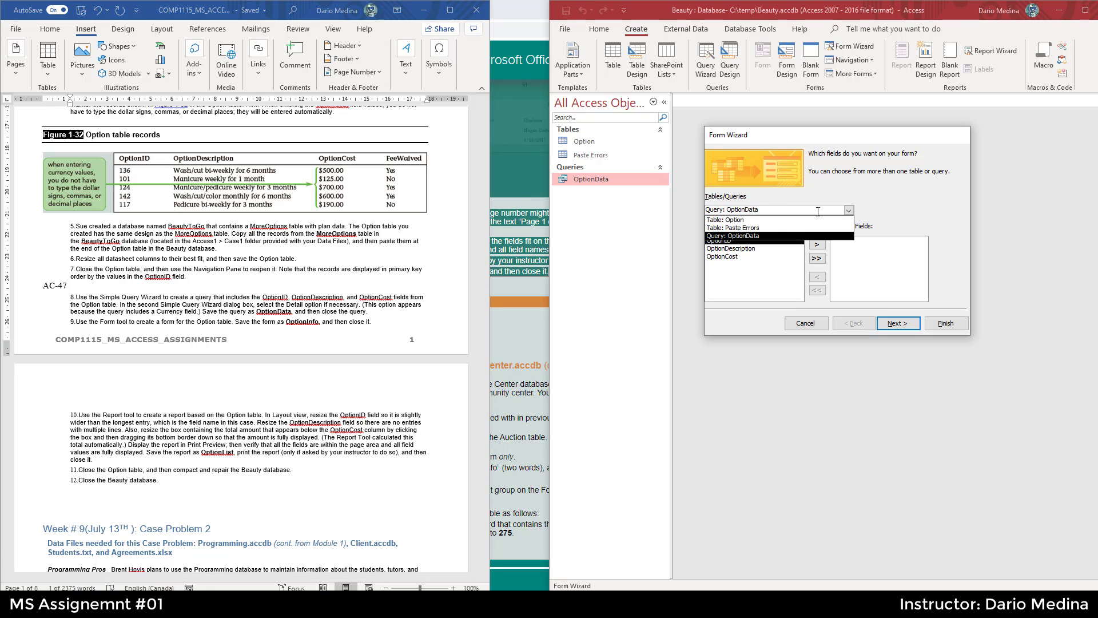
click(744, 220)
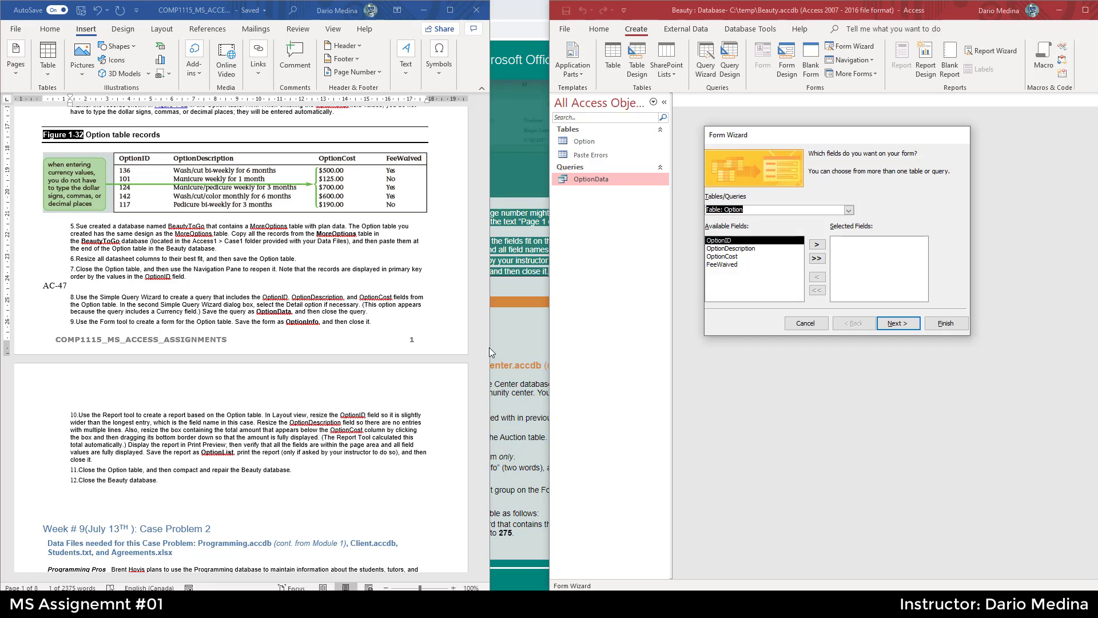
- Add all Option fields to the form and keep the Columnar layout
click(818, 260)
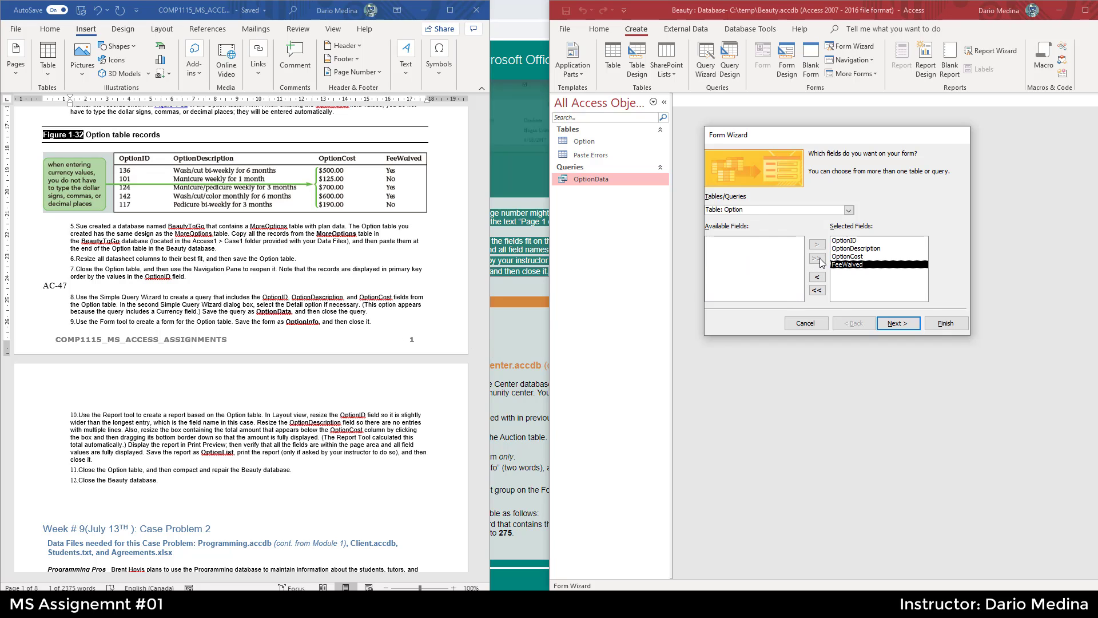
click(906, 324)
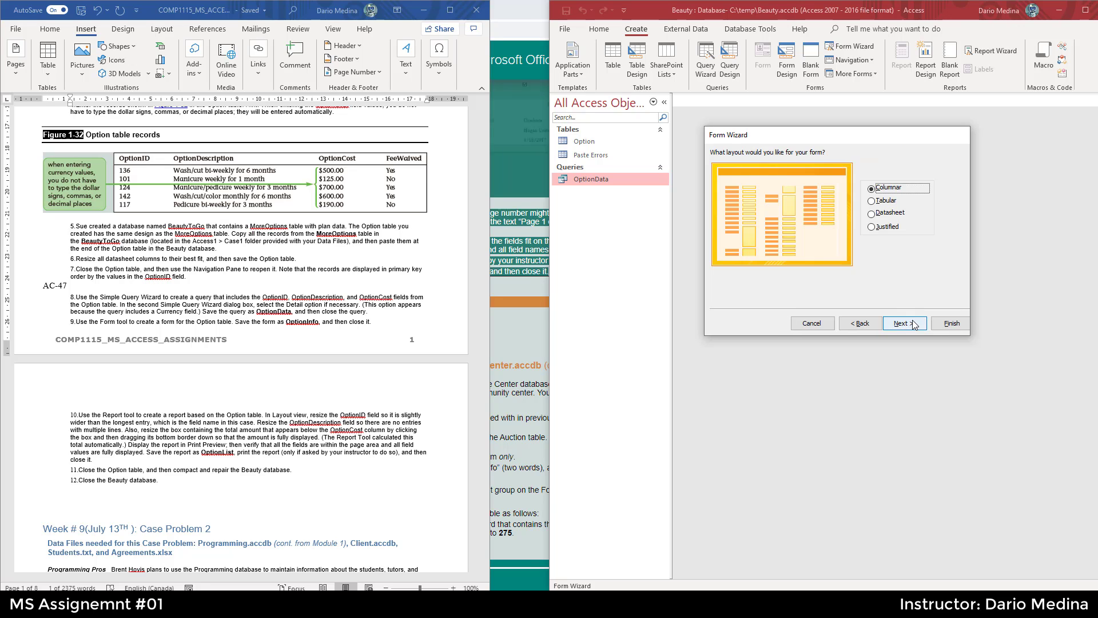
click(912, 324)
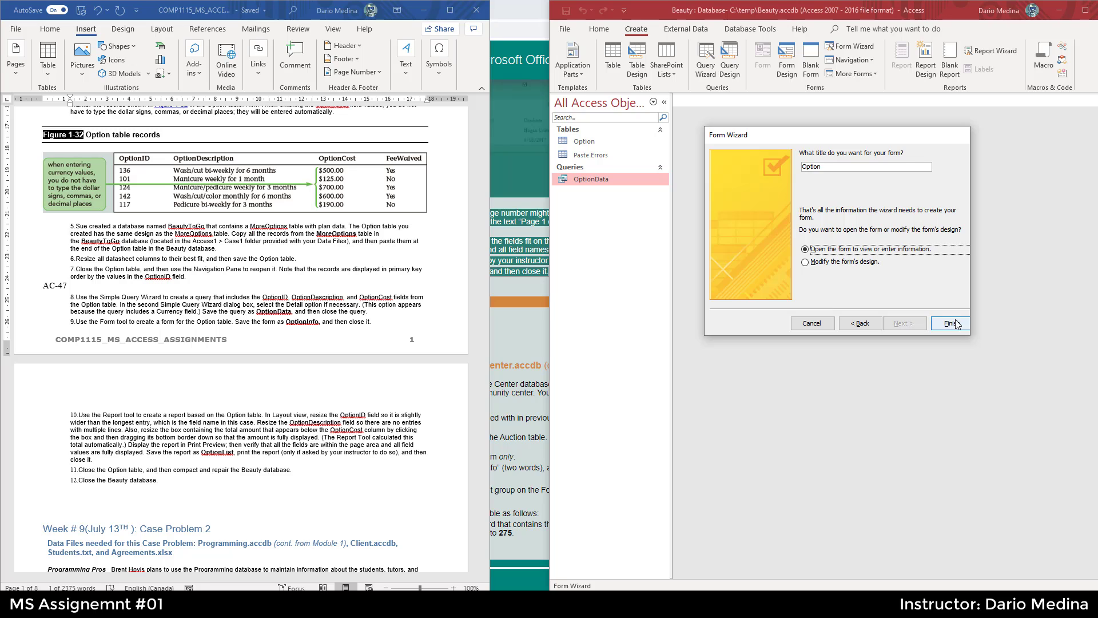
- Copy the name OptionInfo from the instructions, use it as the form title, and finish the wizard
double_click(302, 322)
key(ctrl+c)
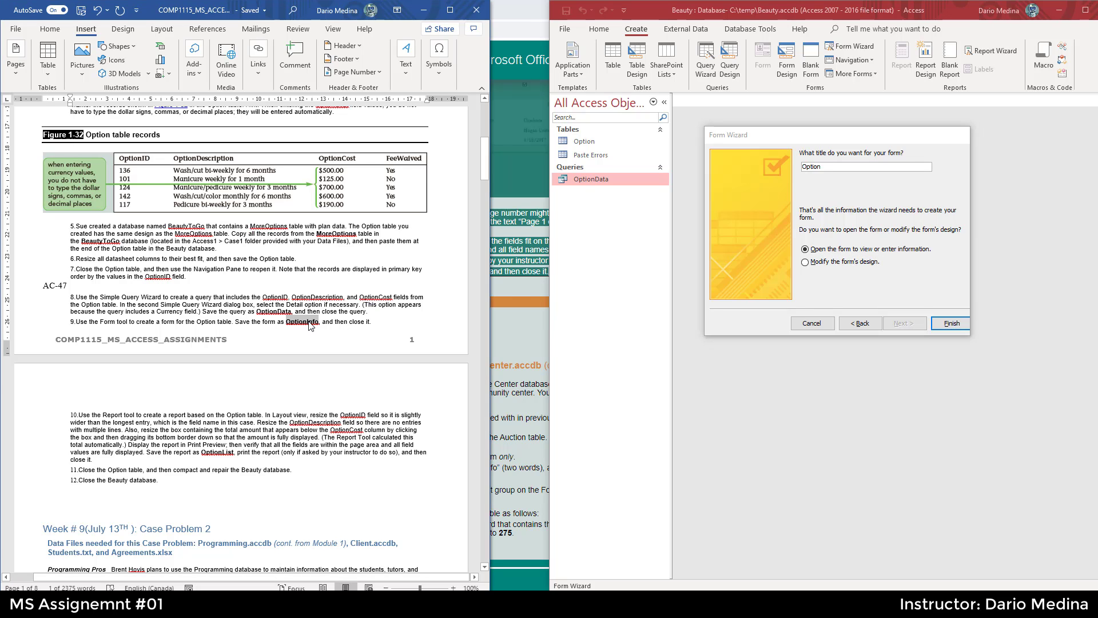
click(816, 169)
double_click(816, 169)
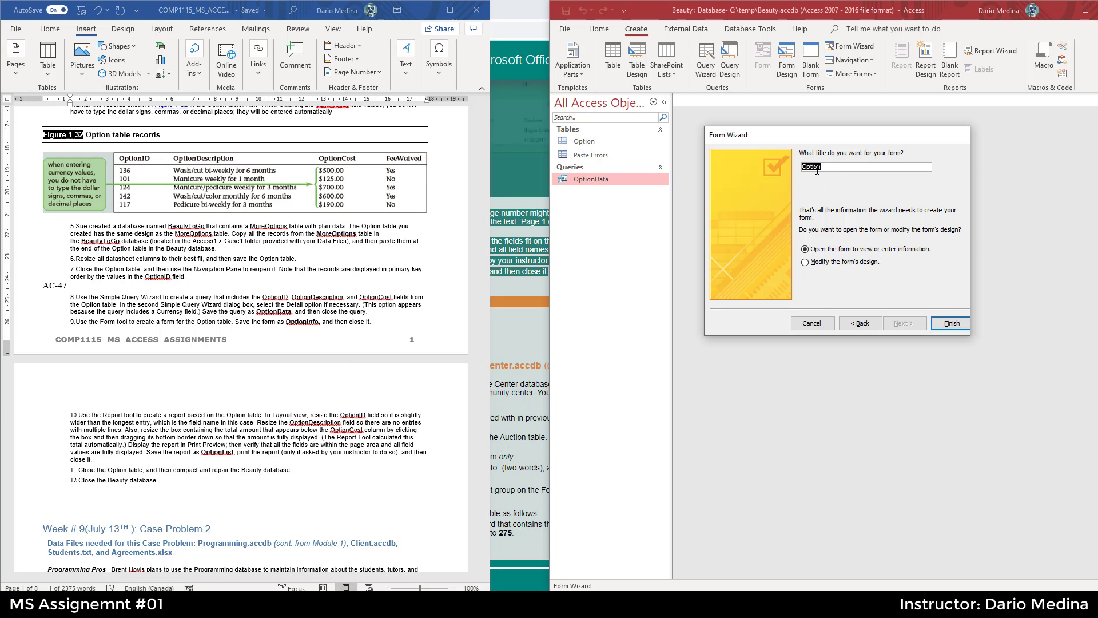
key(ctrl+v)
click(954, 322)
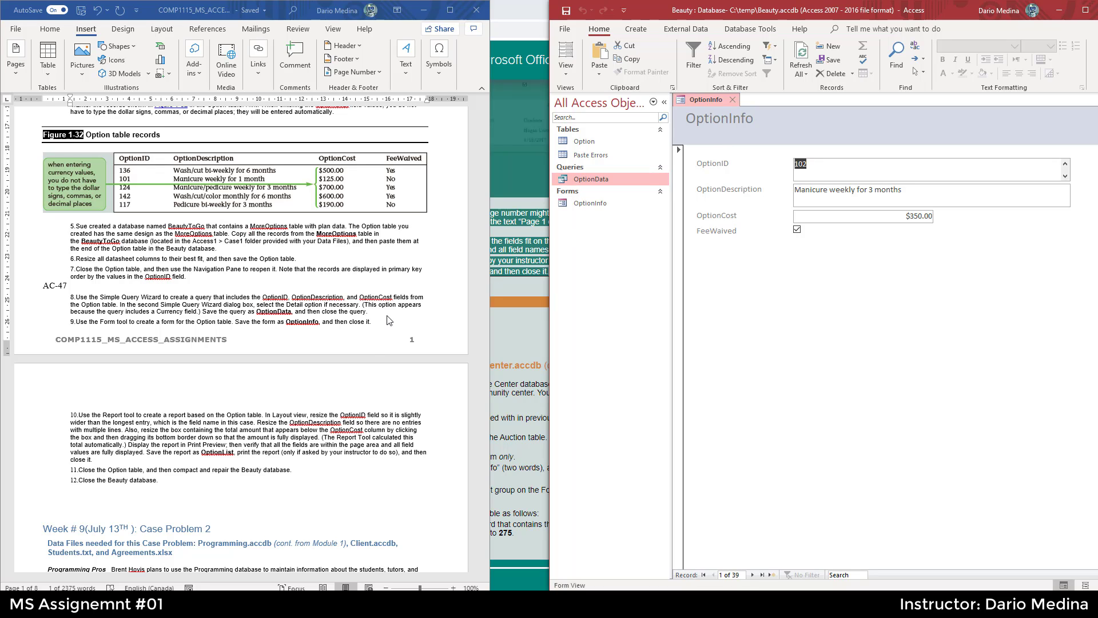
- Close the OptionInfo form and delete the Paste Errors table from the navigation pane
click(733, 102)
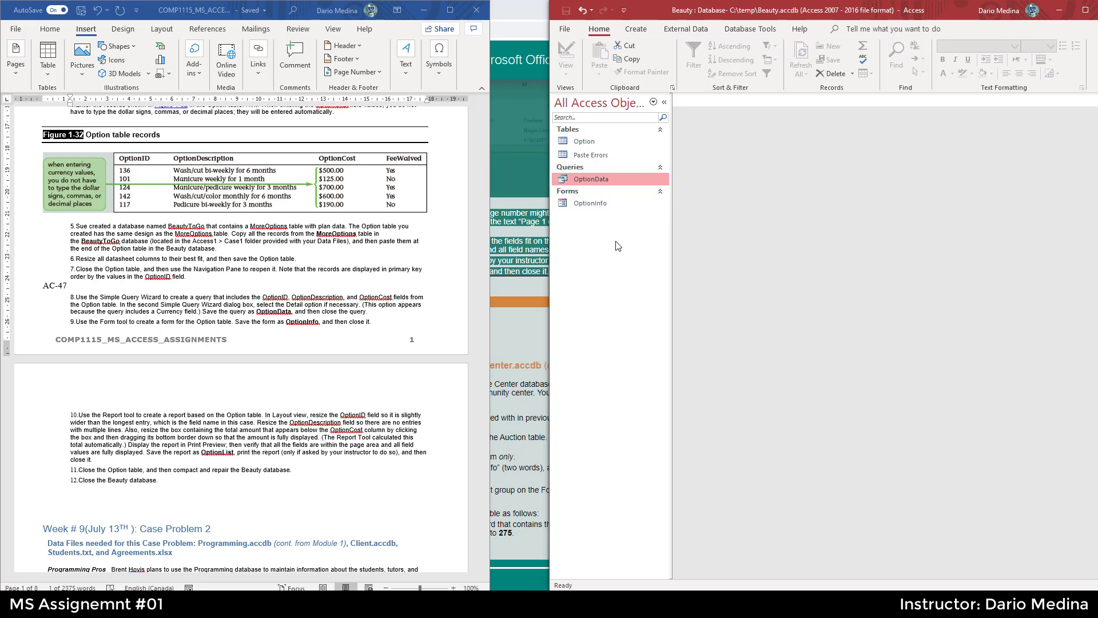
click(588, 160)
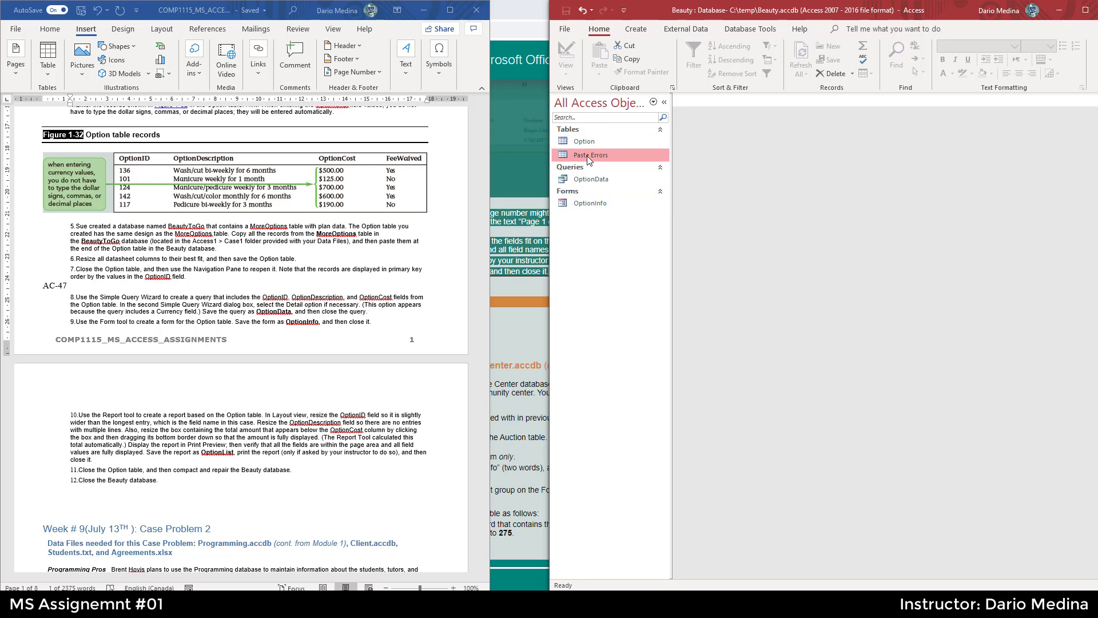
right_click(588, 160)
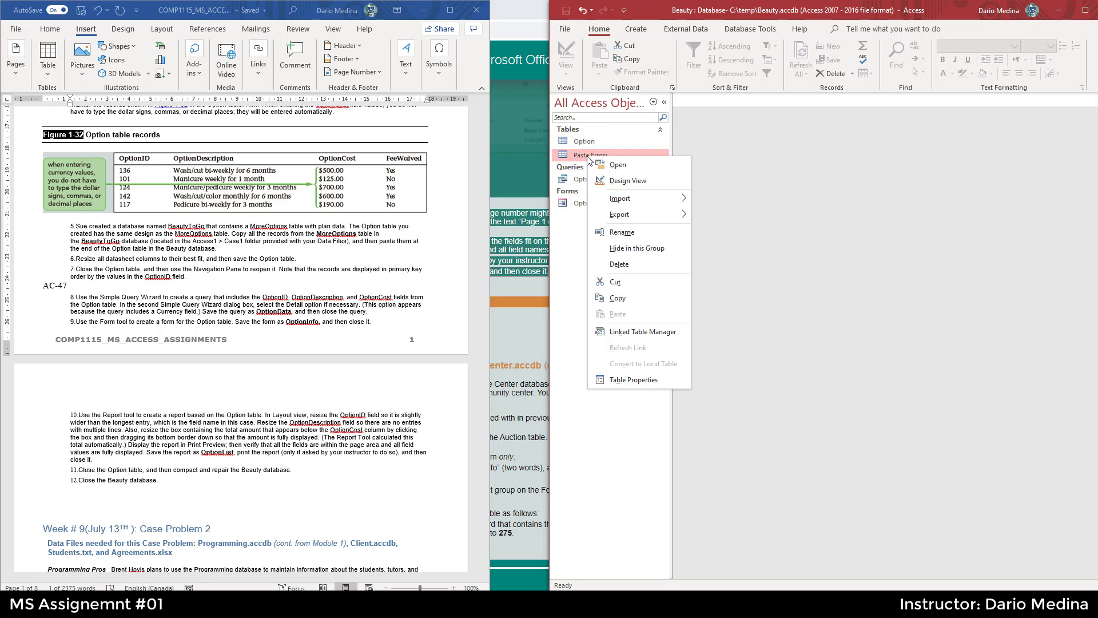
click(626, 265)
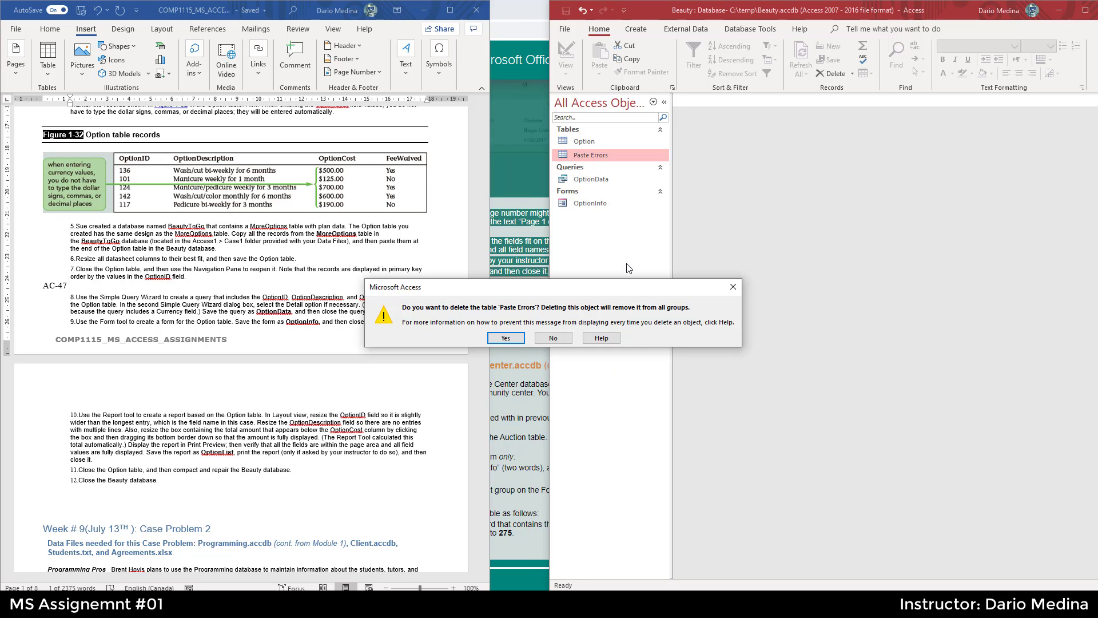
click(505, 338)
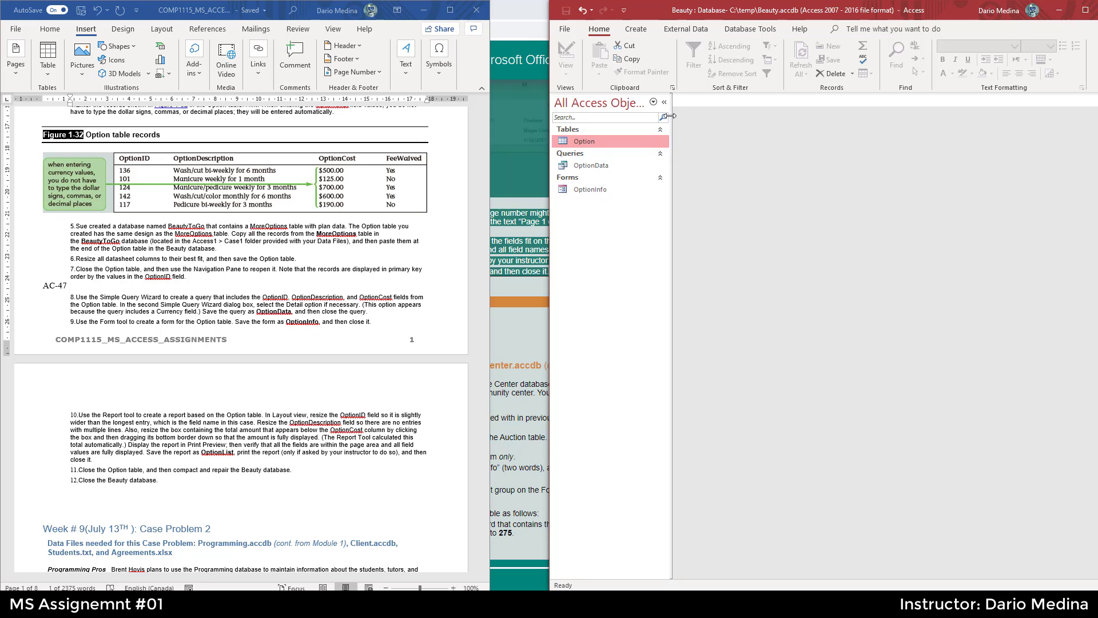
- Widen the navigation pane and review step 10 of the assignment instructions
drag(803, 127, 804, 128)
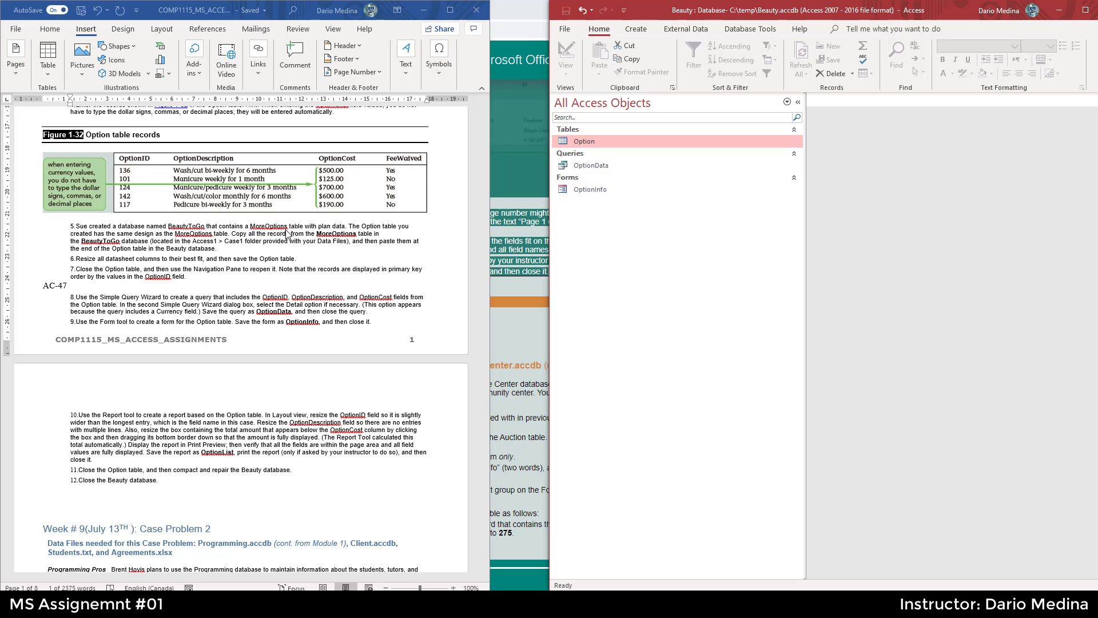
click(597, 194)
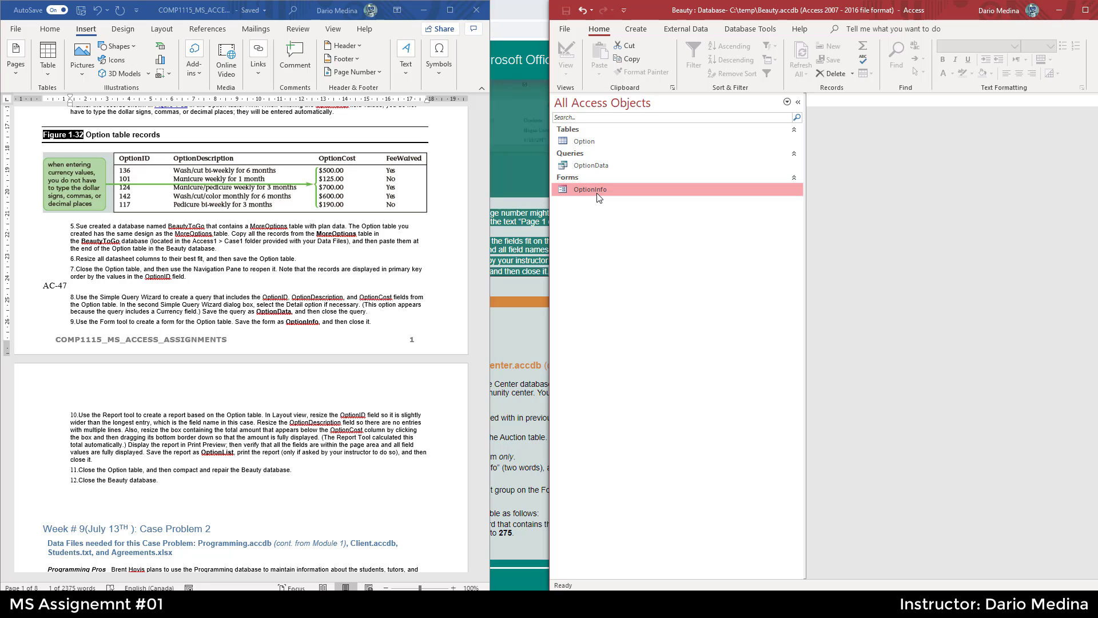
click(326, 365)
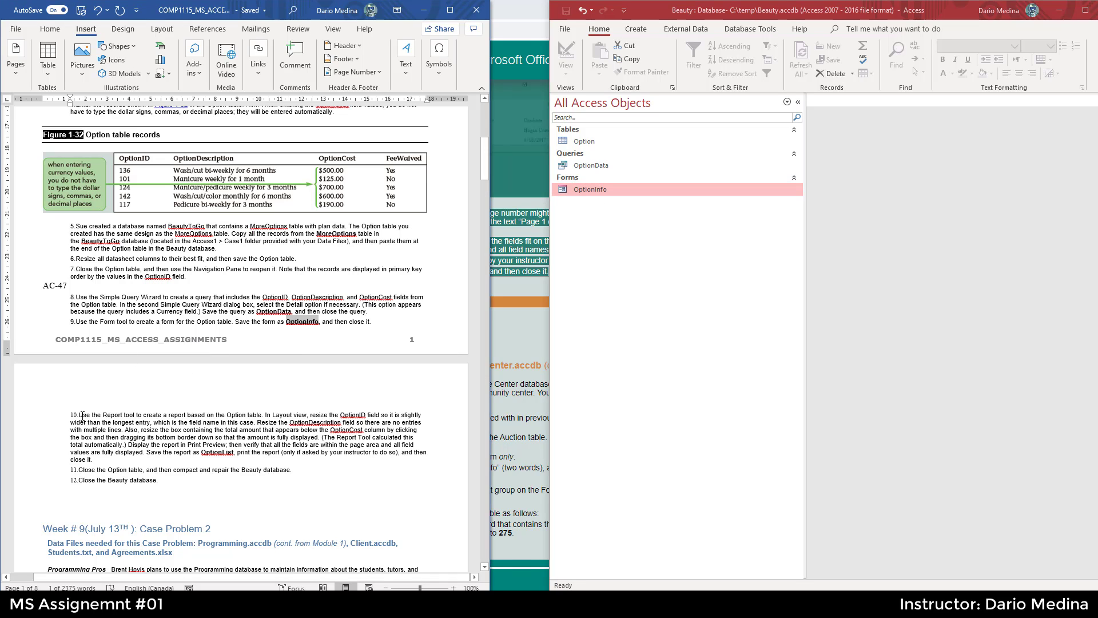
drag(78, 416, 189, 421)
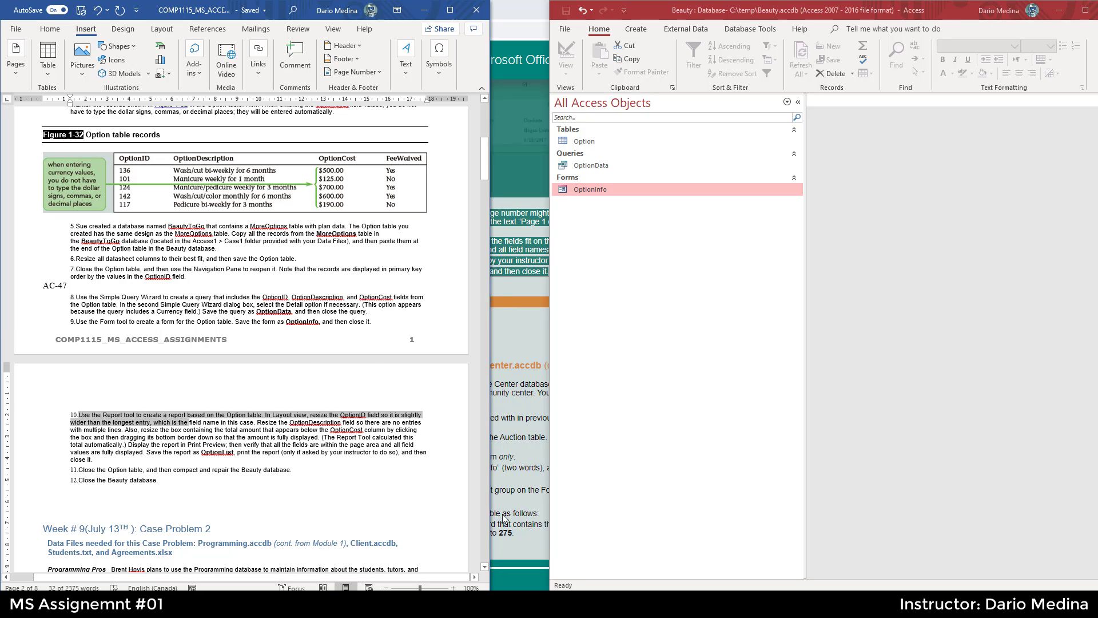
click(484, 567)
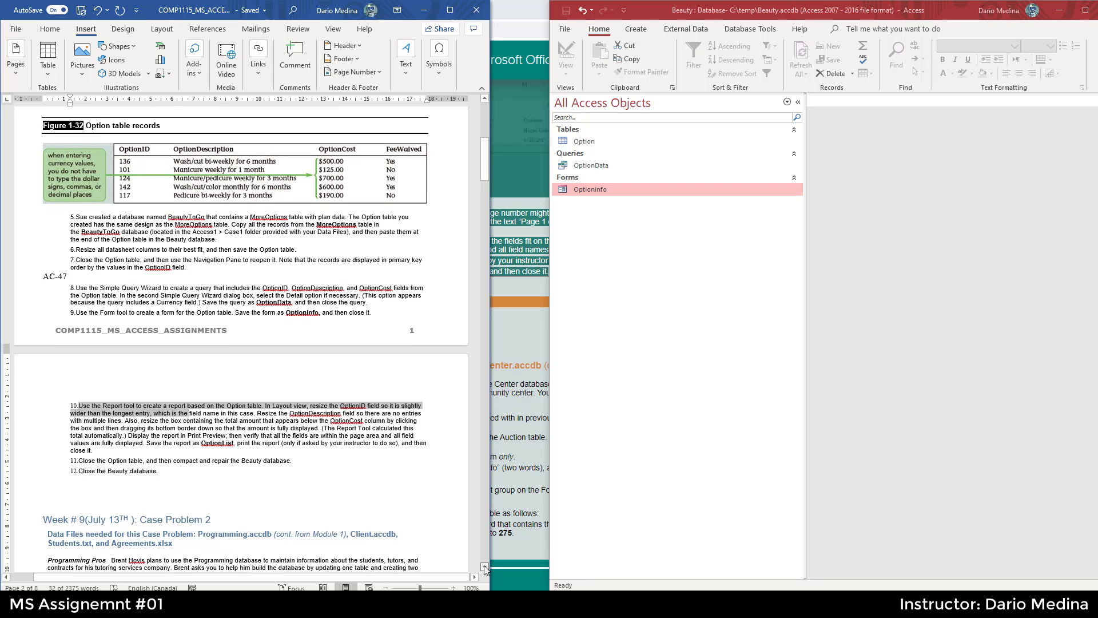
scroll(274, 395, down, 4)
click(273, 394)
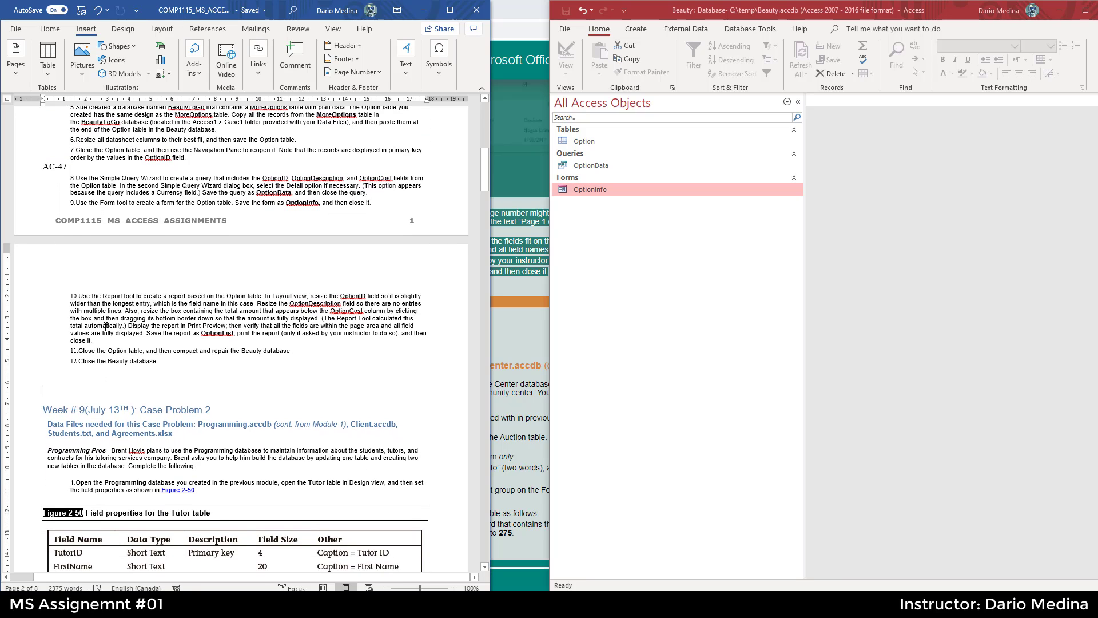
drag(84, 296, 261, 296)
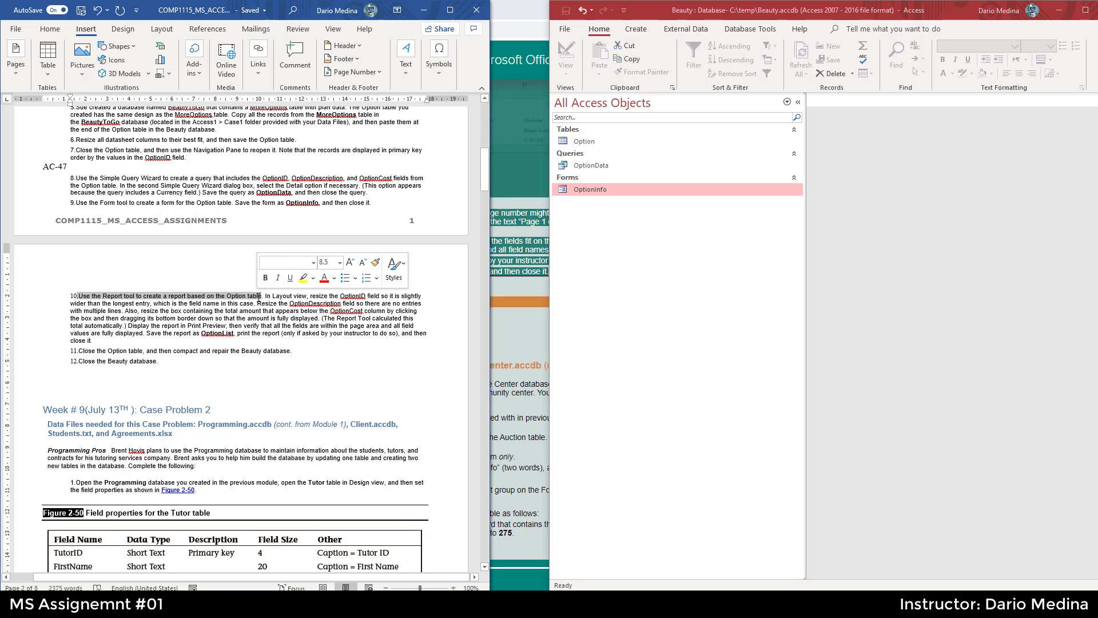
- Start the Report Wizard and base the report on the Option table
click(636, 35)
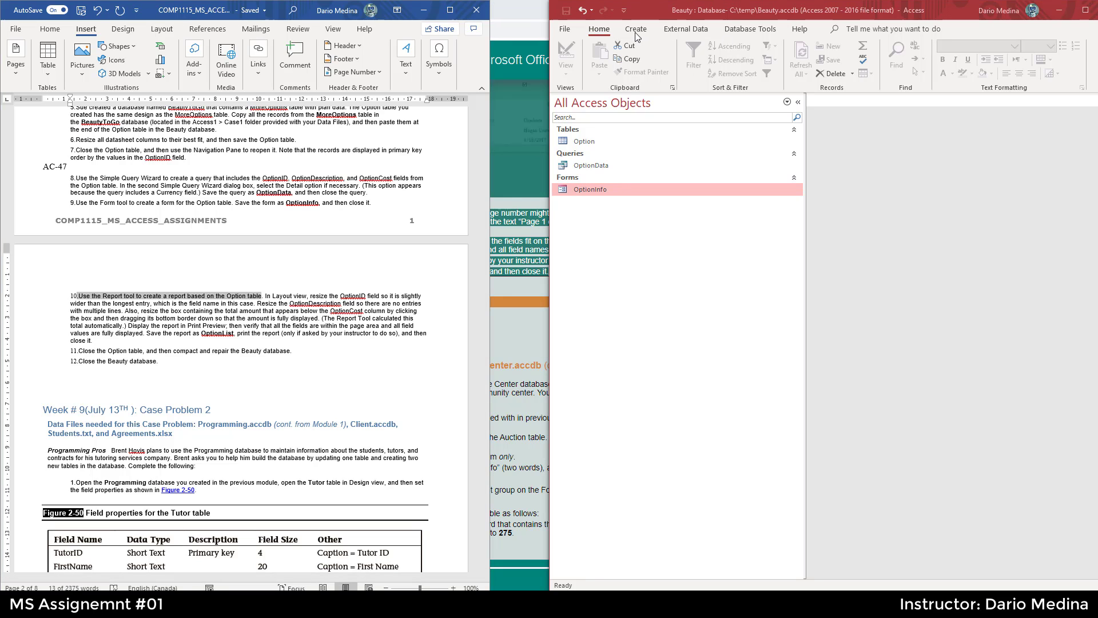
click(636, 28)
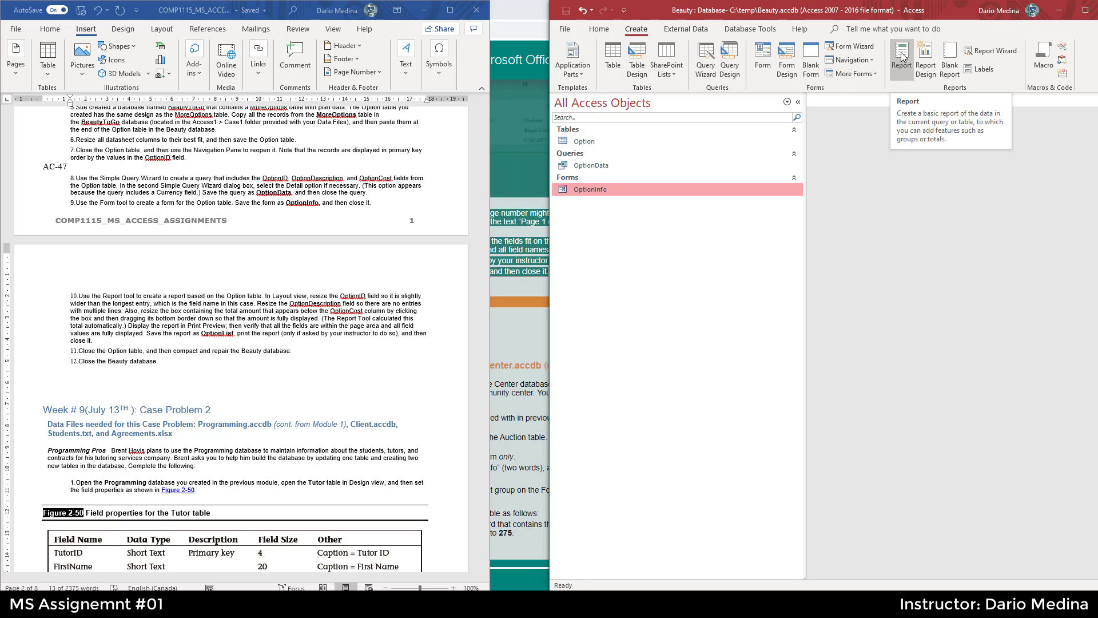
click(993, 52)
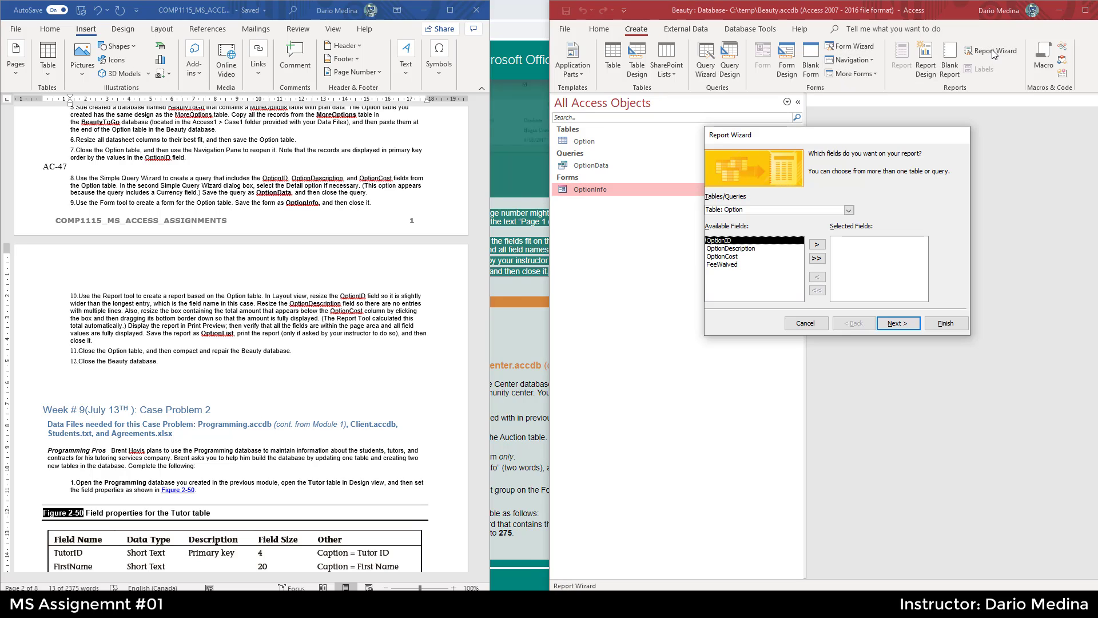
click(261, 299)
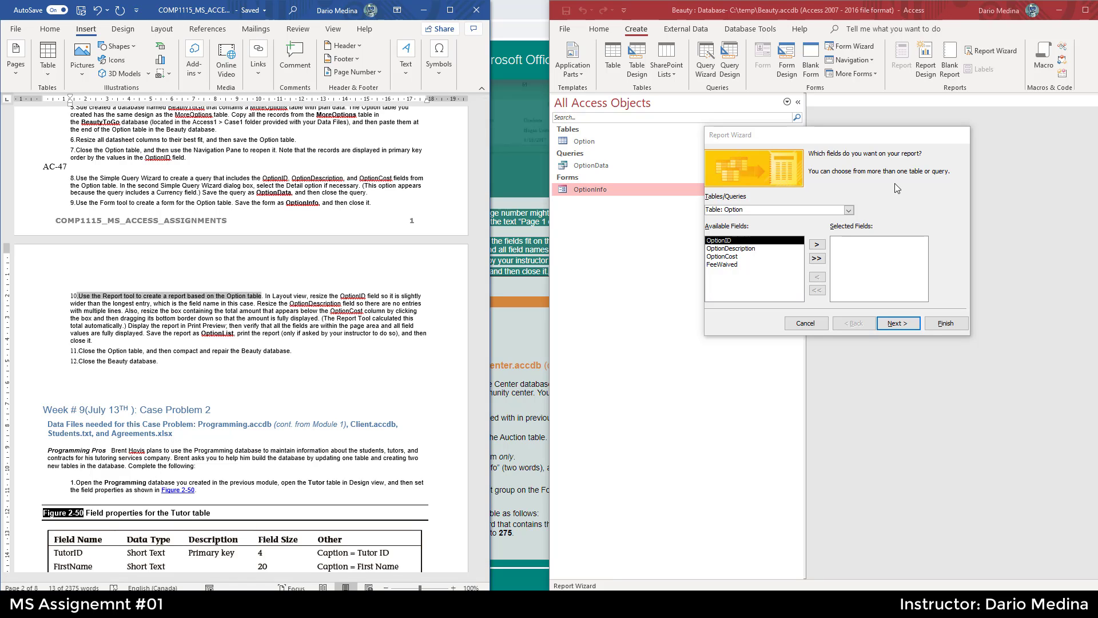
click(849, 210)
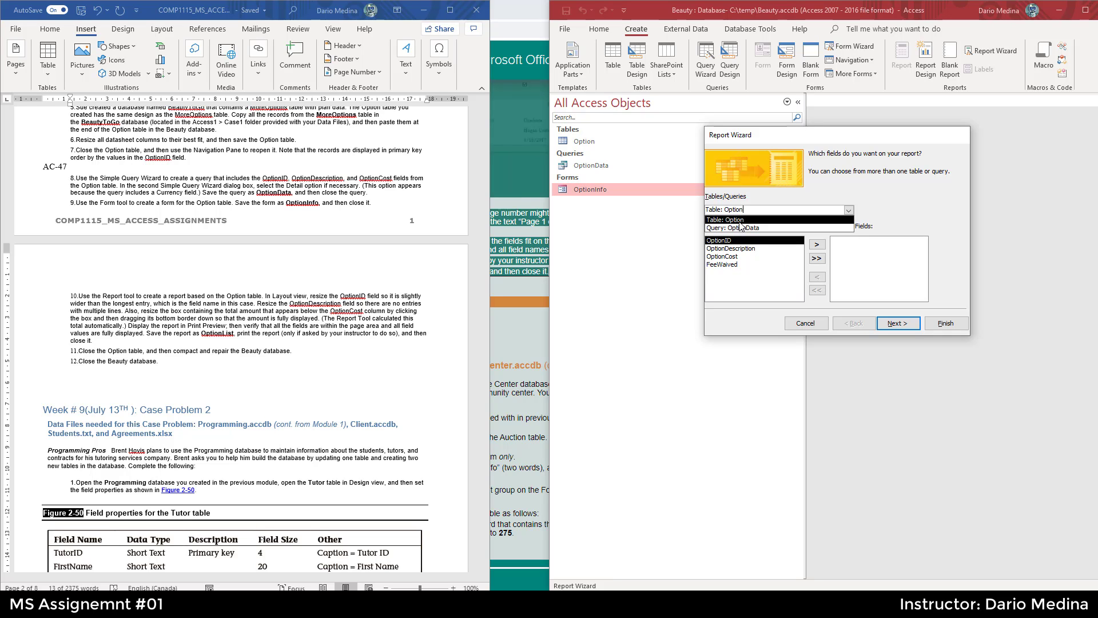
click(739, 222)
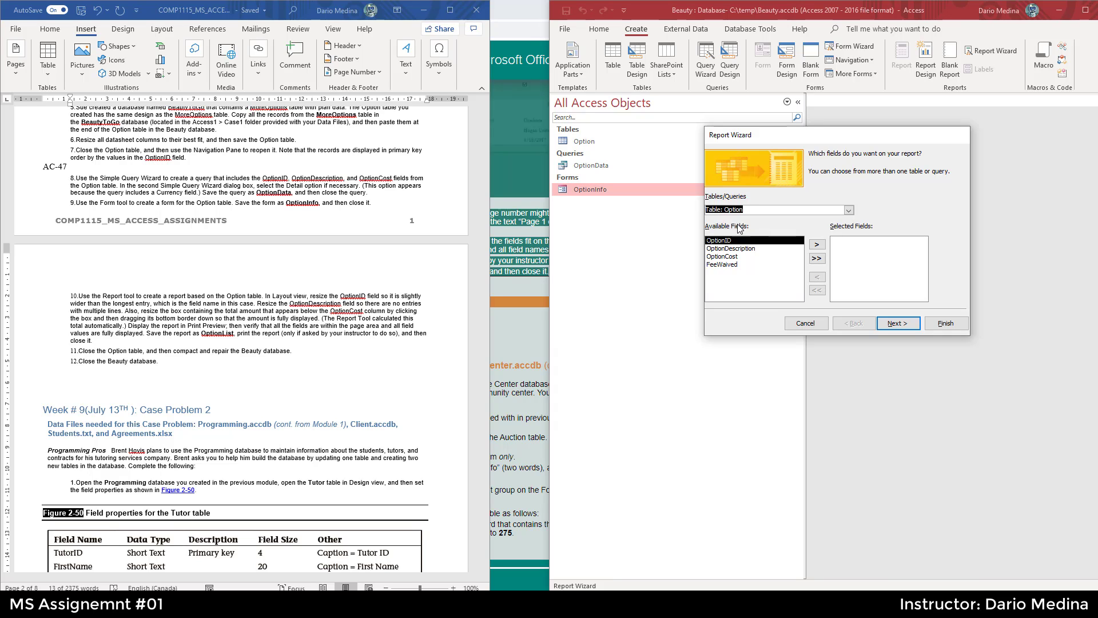
- Add all Option fields to the report and advance the wizard
click(269, 295)
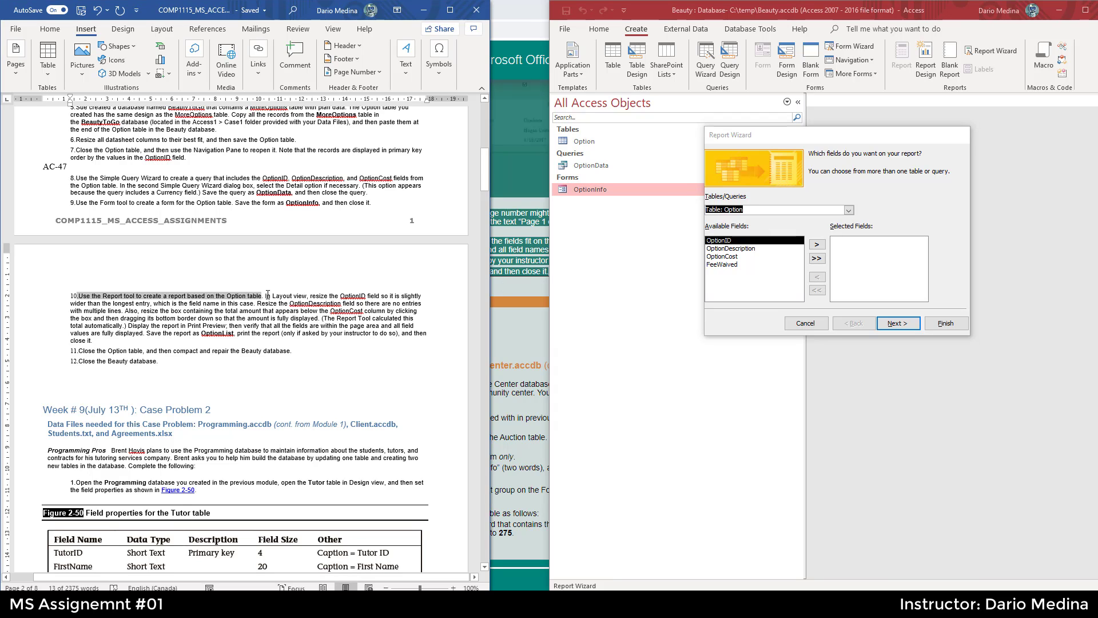
drag(266, 295, 356, 303)
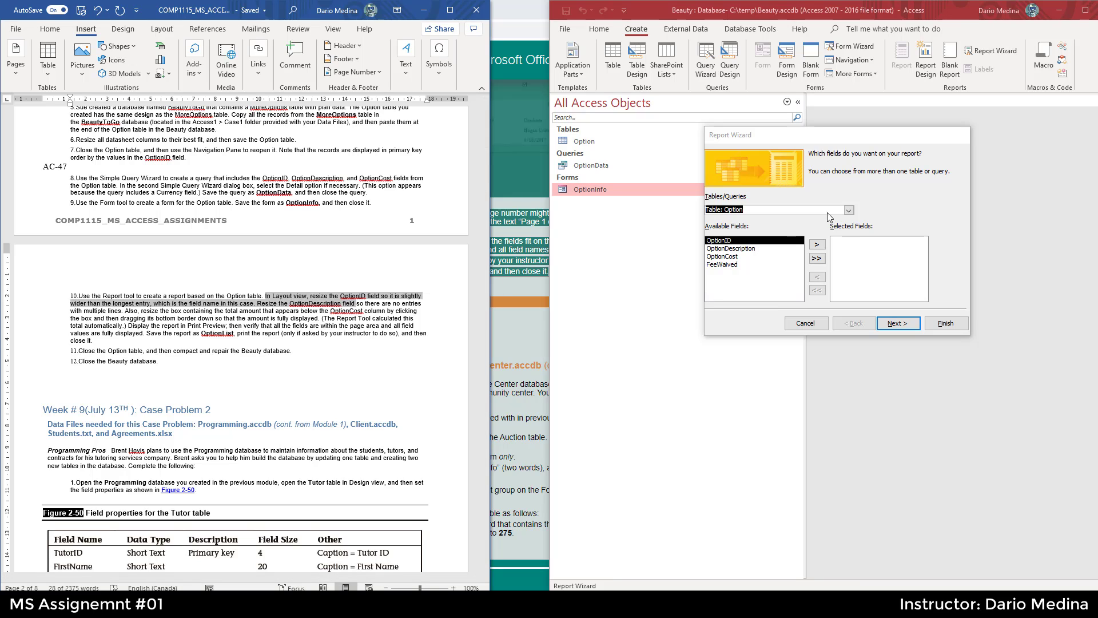
click(816, 258)
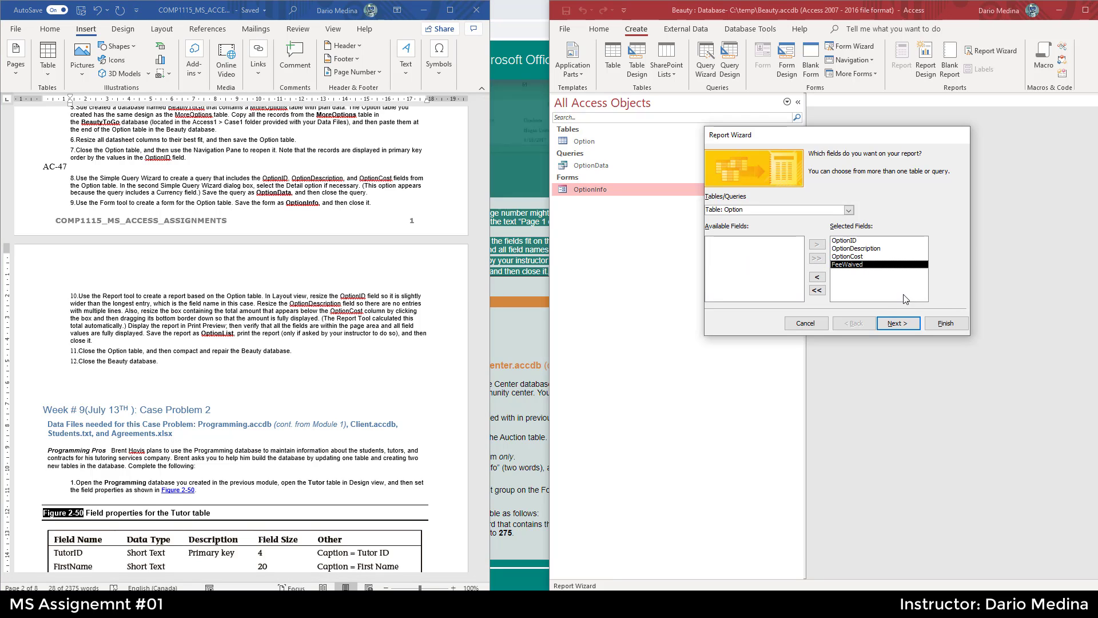
click(897, 324)
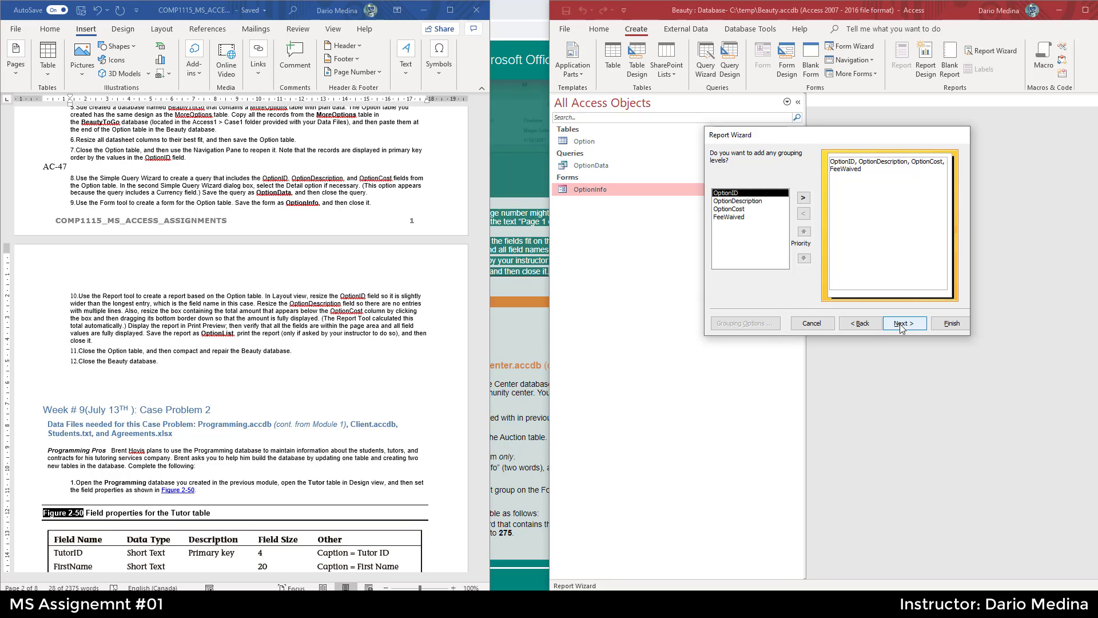
- Finish the Report Wizard for the Option report without adding grouping levels or a sort order
click(900, 324)
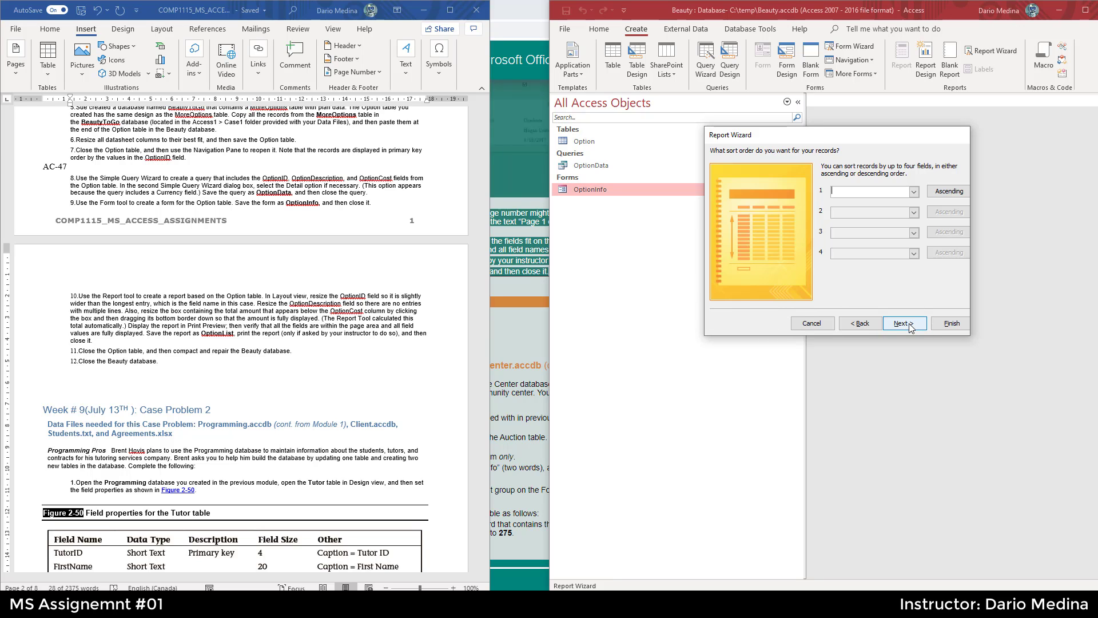
click(946, 324)
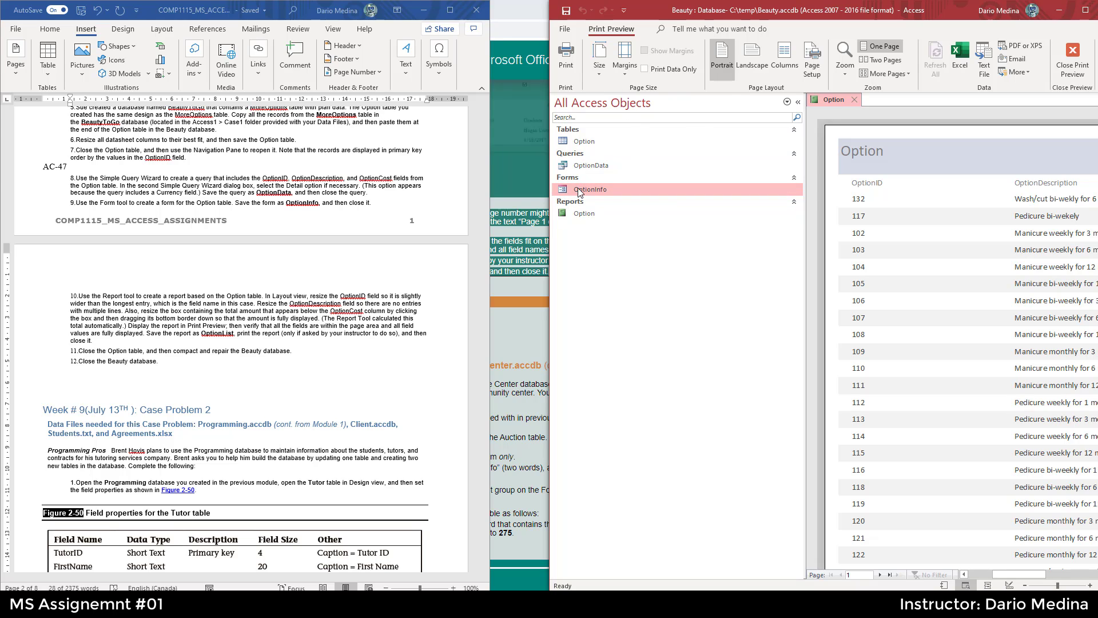
drag(548, 194, 499, 197)
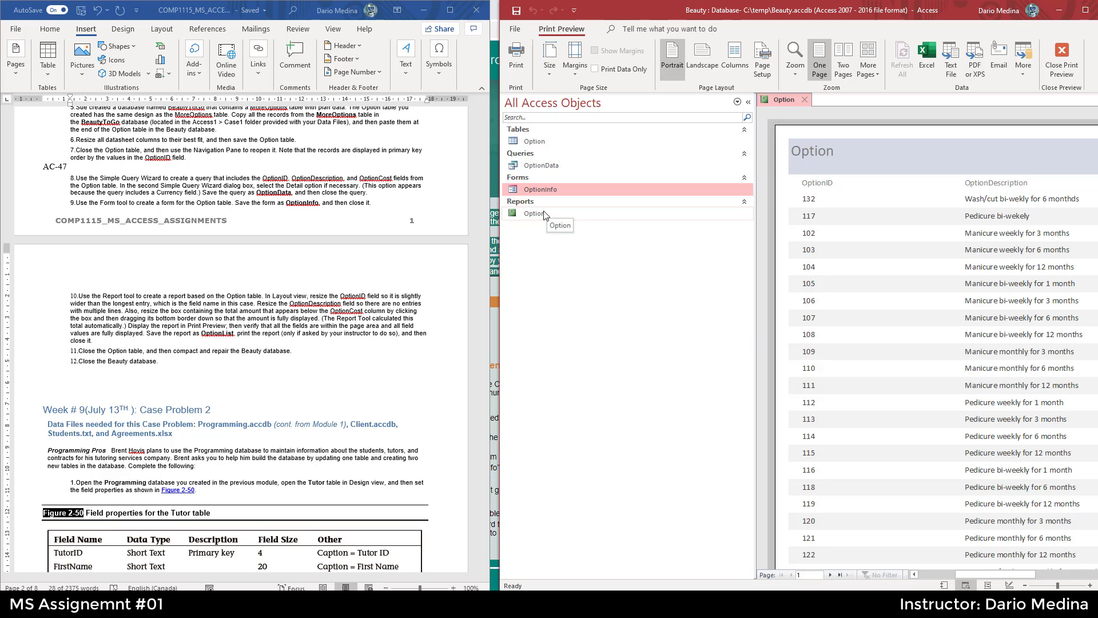
- Close the report's print preview and open the Option report in Layout view
drag(266, 295, 344, 306)
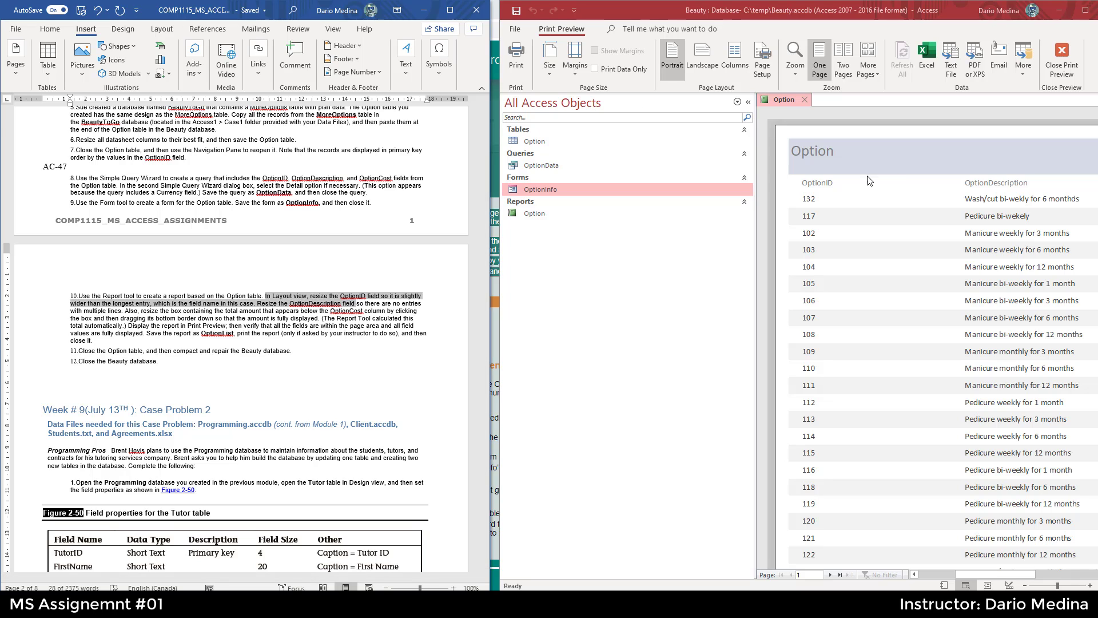
click(842, 135)
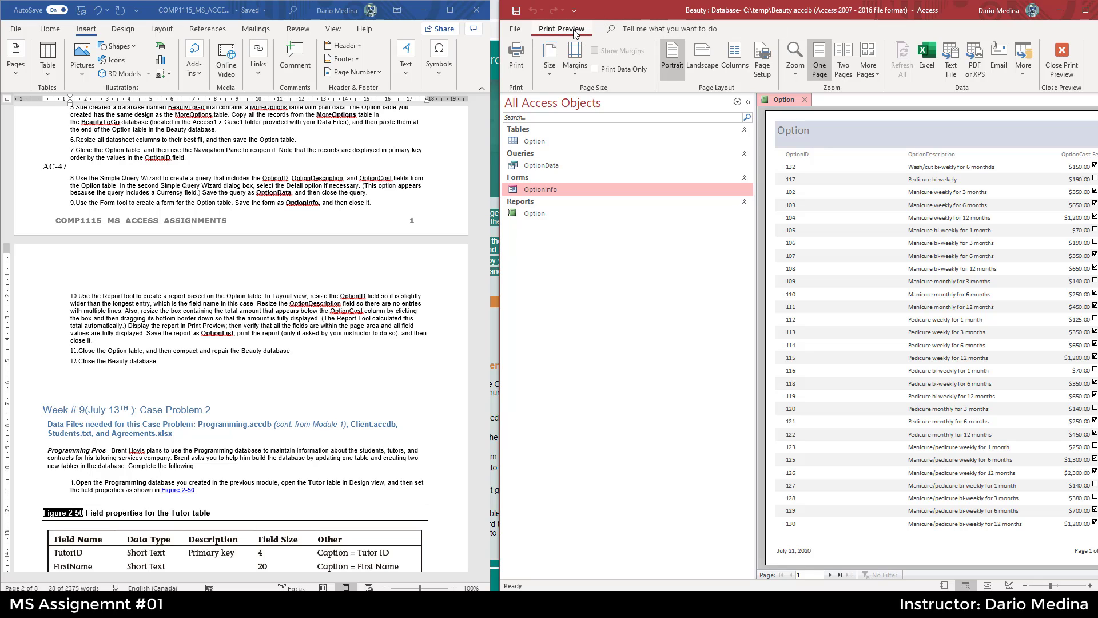
click(1063, 55)
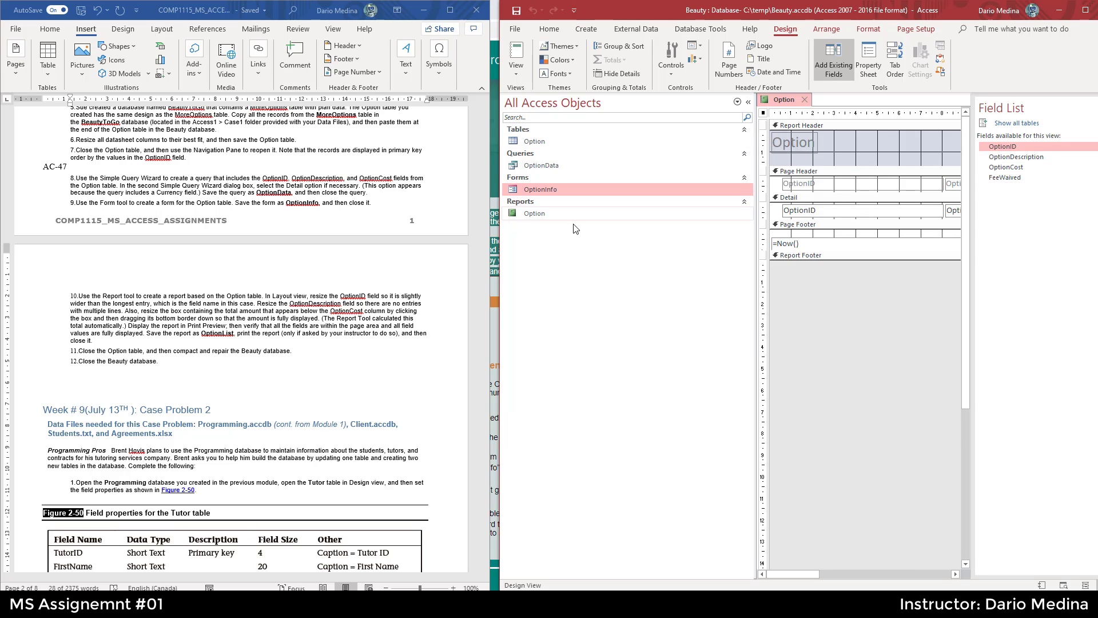
click(563, 213)
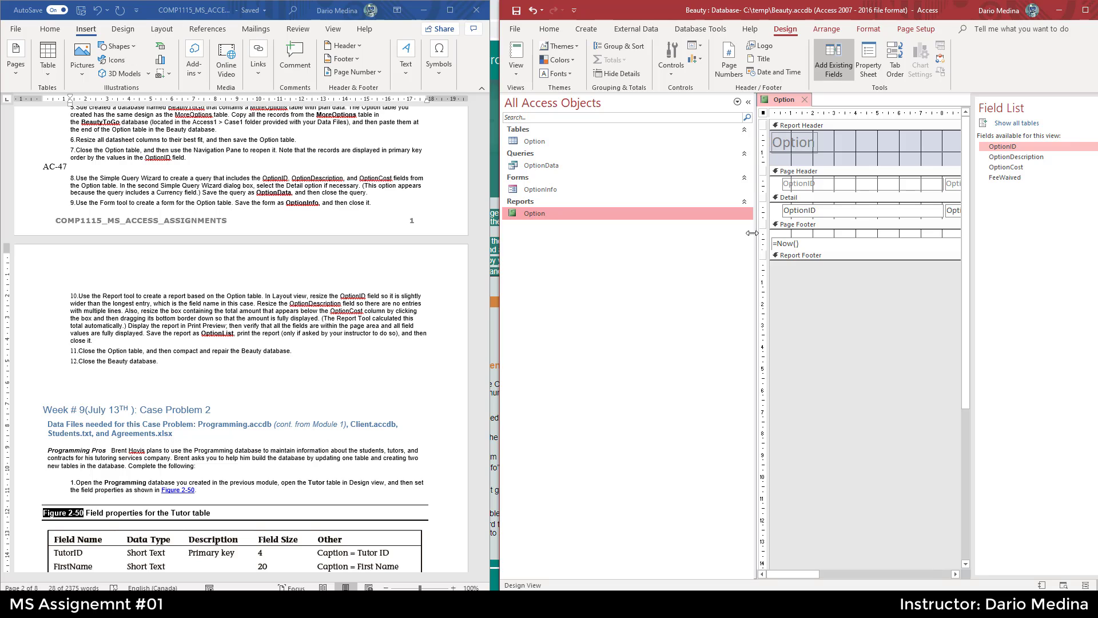
drag(751, 233, 655, 241)
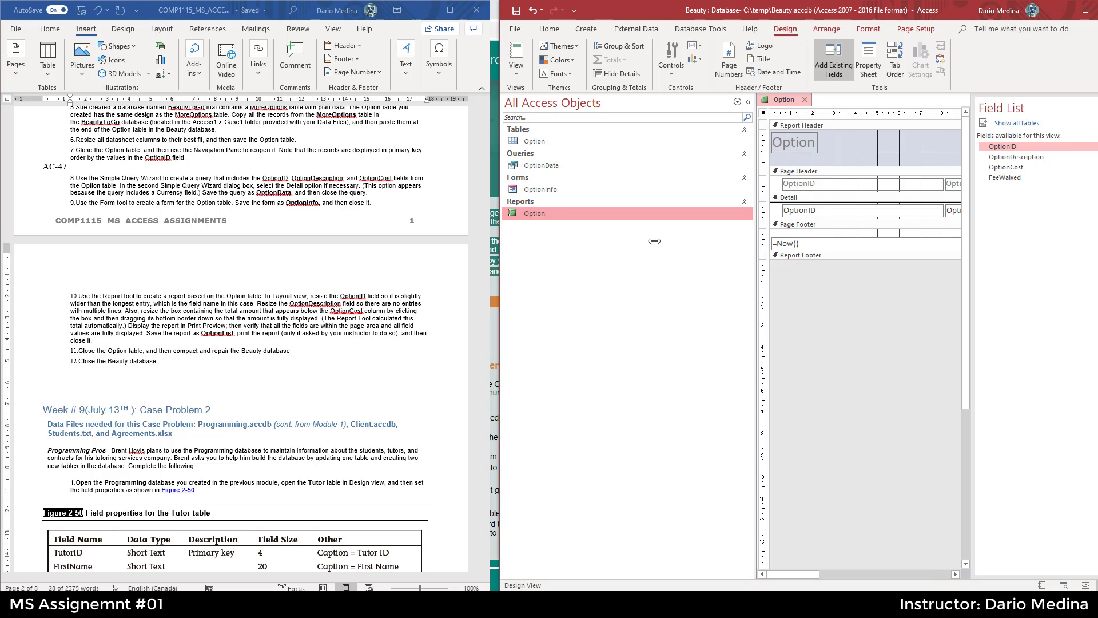
click(517, 74)
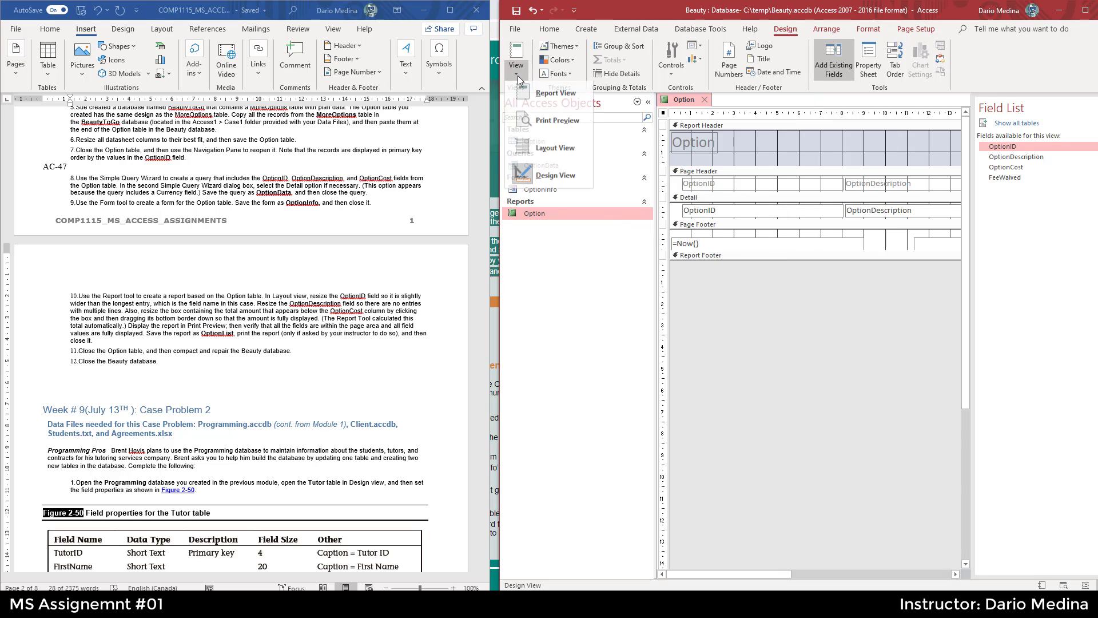
click(565, 152)
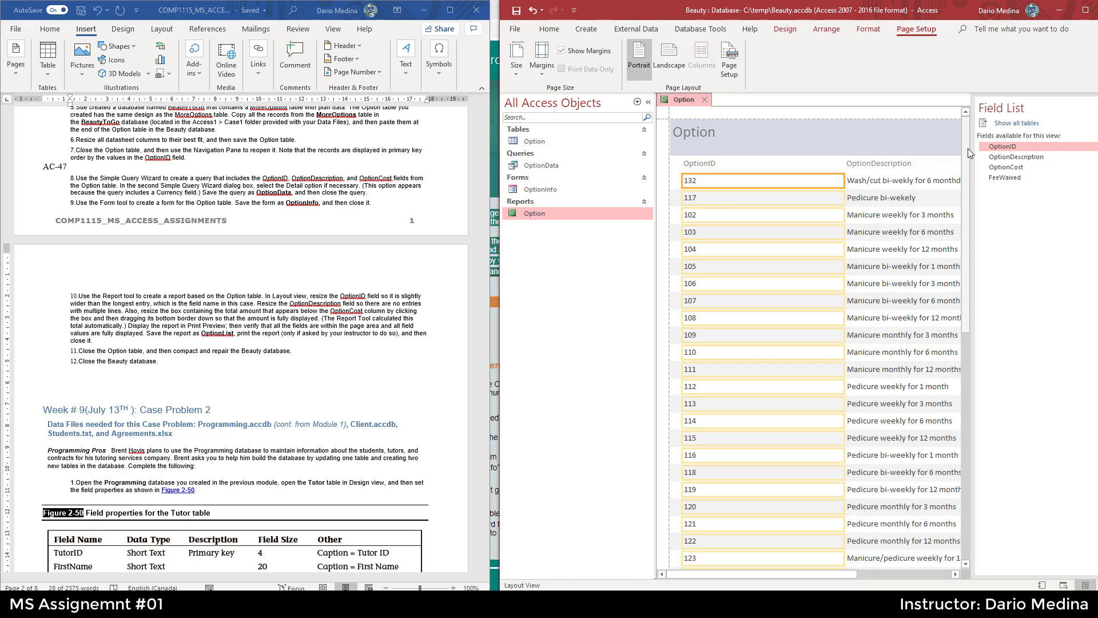
- Narrow the OptionID field's boxes in the report to fit its entries
mouse_move(968, 149)
mouse_down()
mouse_move(984, 384)
mouse_move(974, 139)
mouse_up()
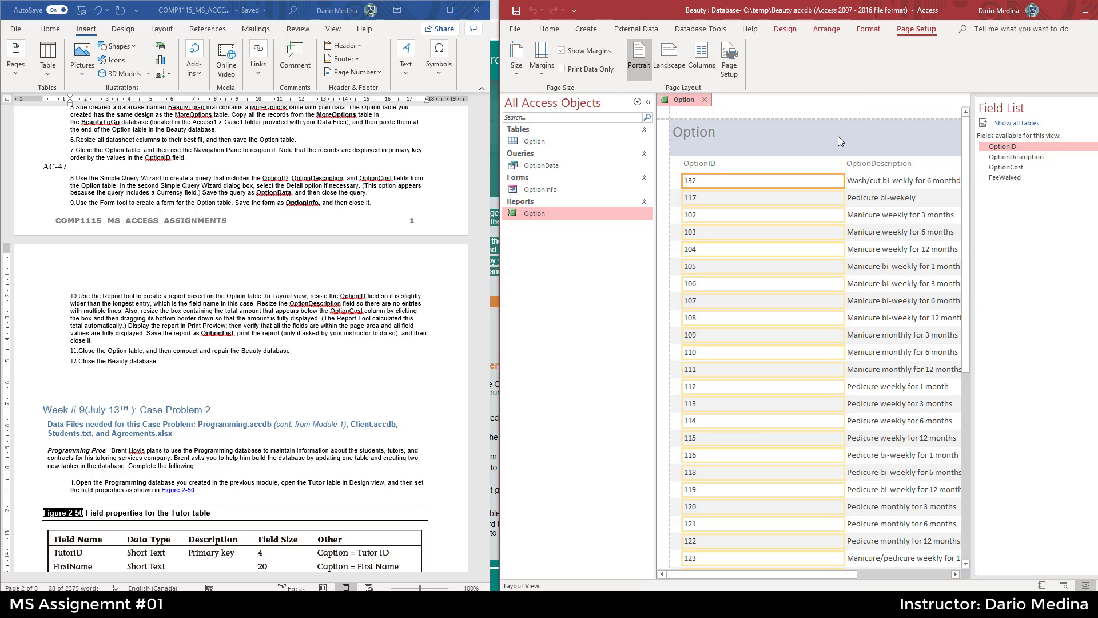
drag(845, 182, 708, 206)
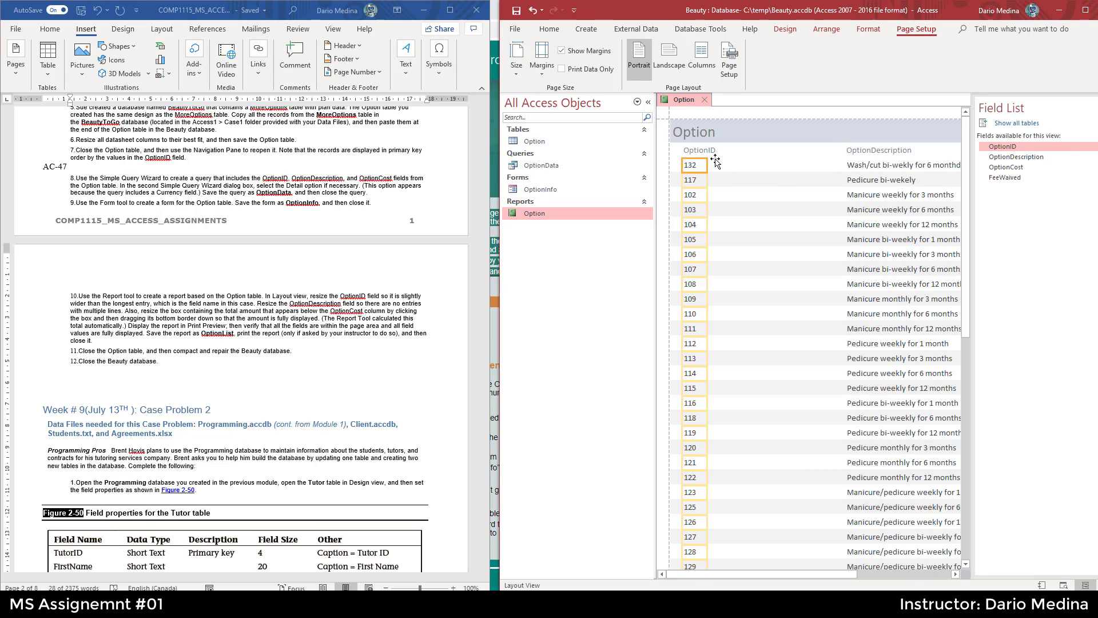
click(383, 302)
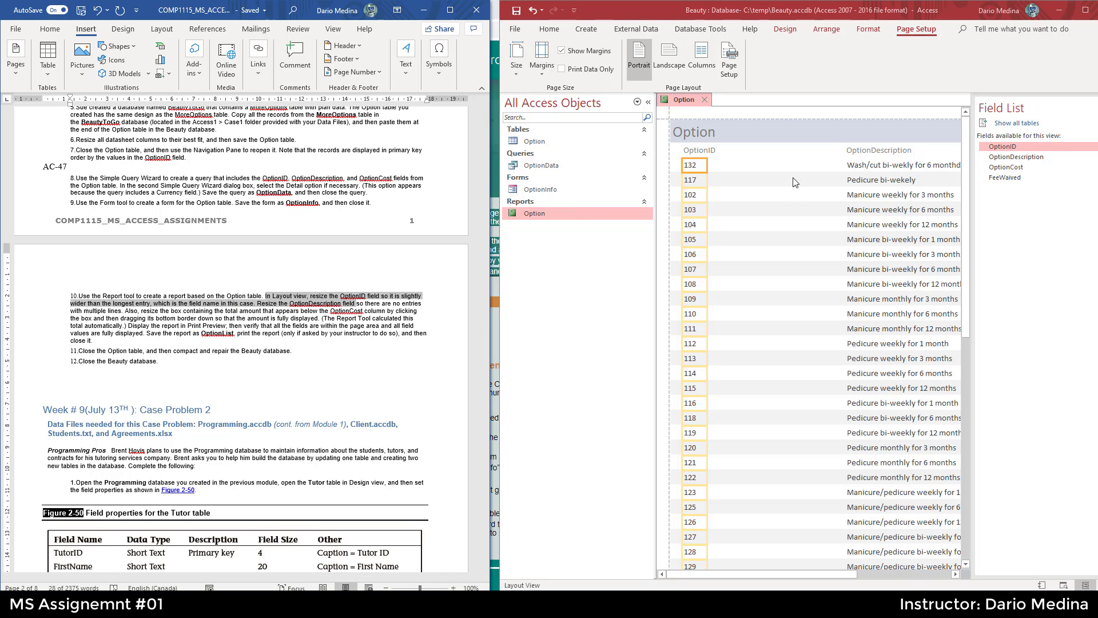
- Scroll across the report's columns and reread the step 10 resizing instructions
click(859, 167)
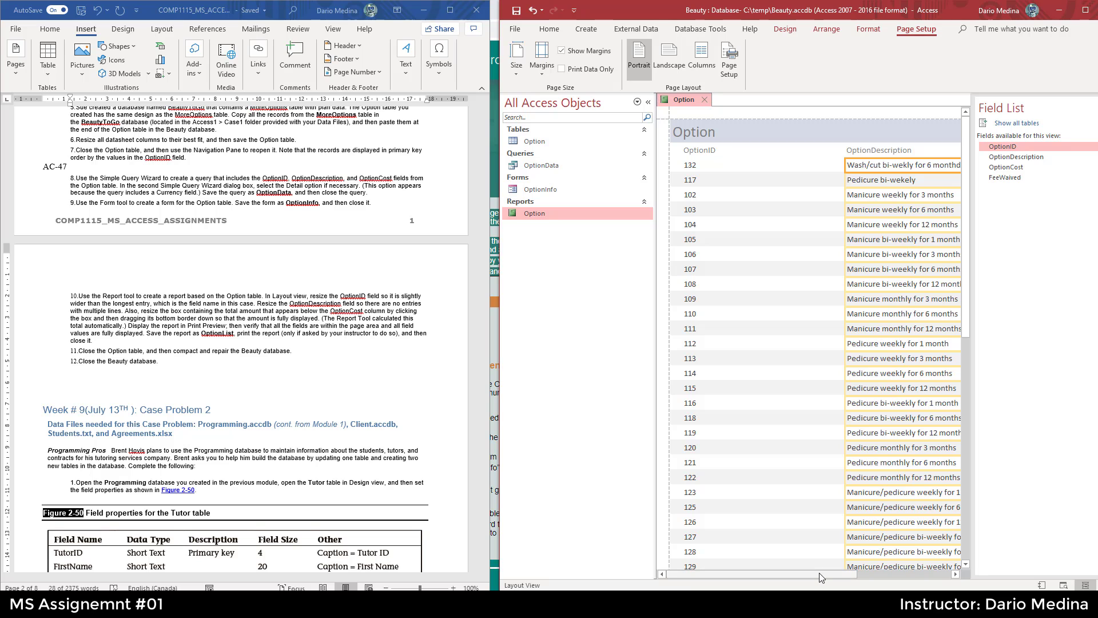
drag(819, 572, 881, 572)
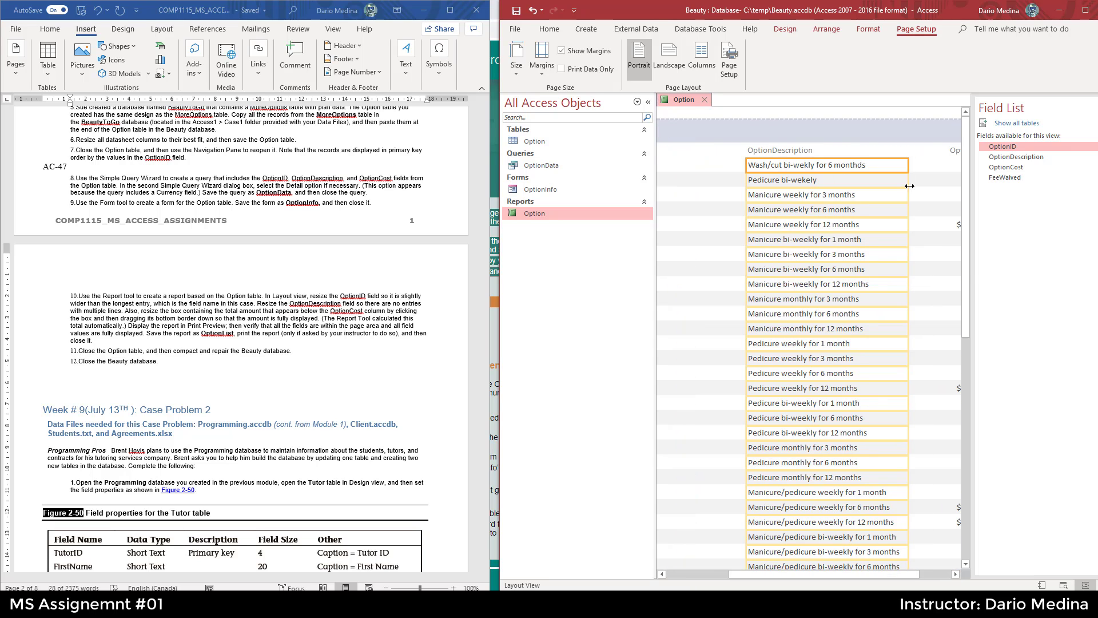
mouse_move(970, 256)
mouse_down()
mouse_move(975, 407)
mouse_move(973, 253)
mouse_up()
drag(891, 574, 948, 574)
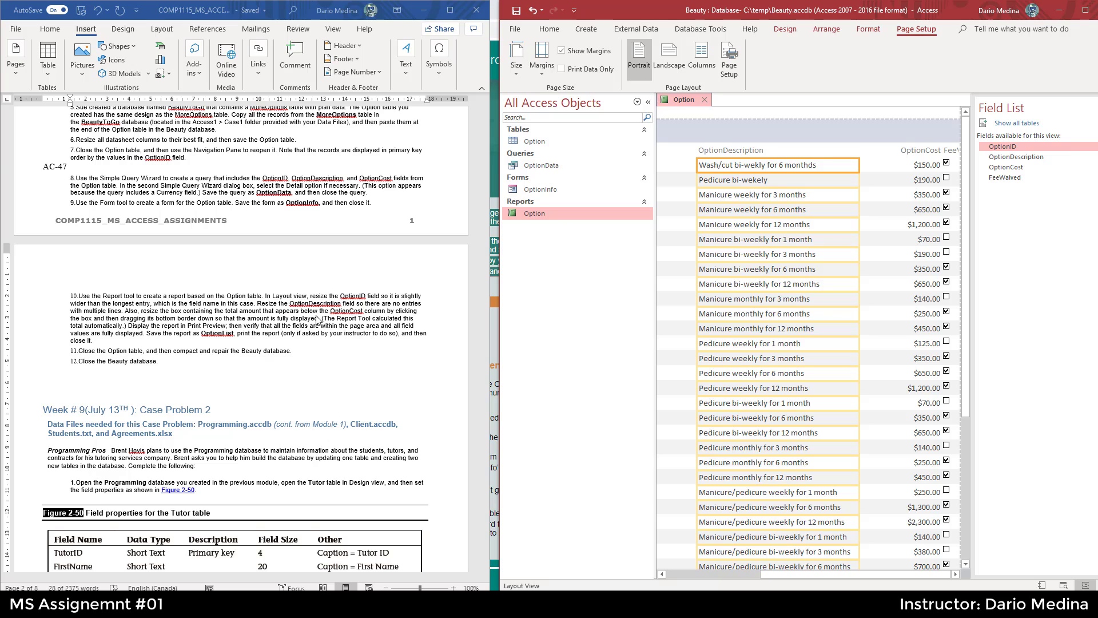
drag(265, 295, 355, 304)
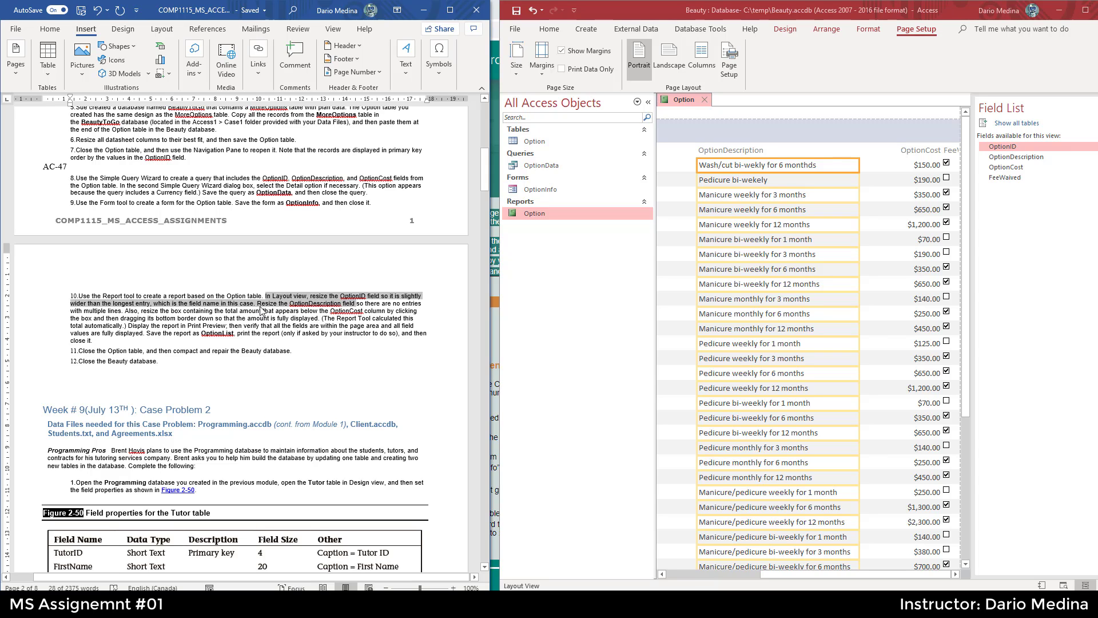
mouse_move(266, 304)
mouse_down()
mouse_move(312, 318)
mouse_move(260, 309)
mouse_up()
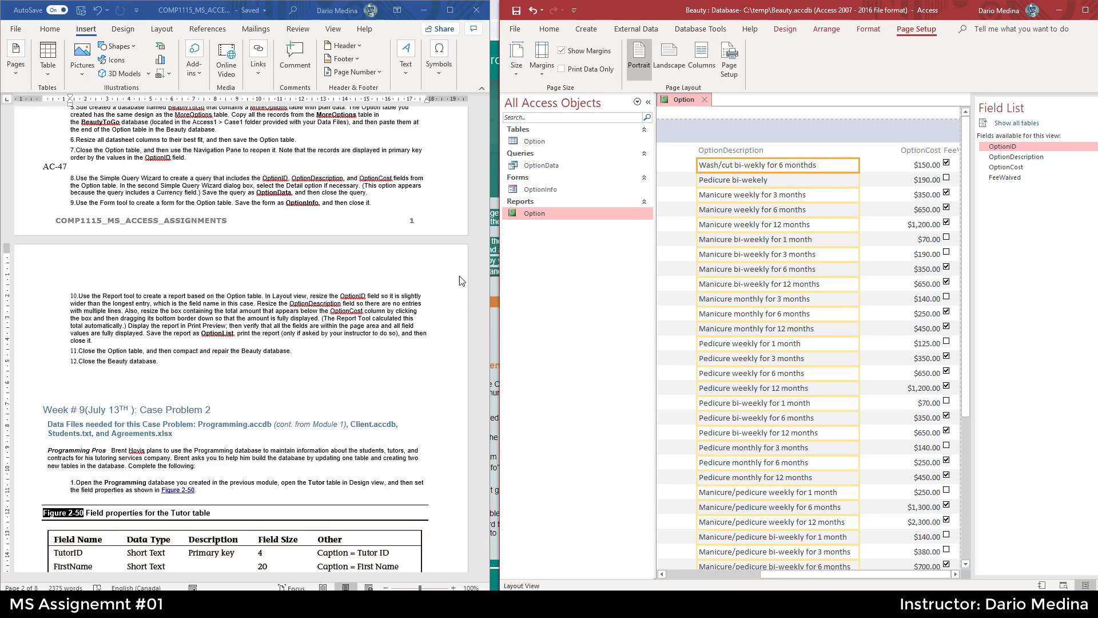
double_click(852, 151)
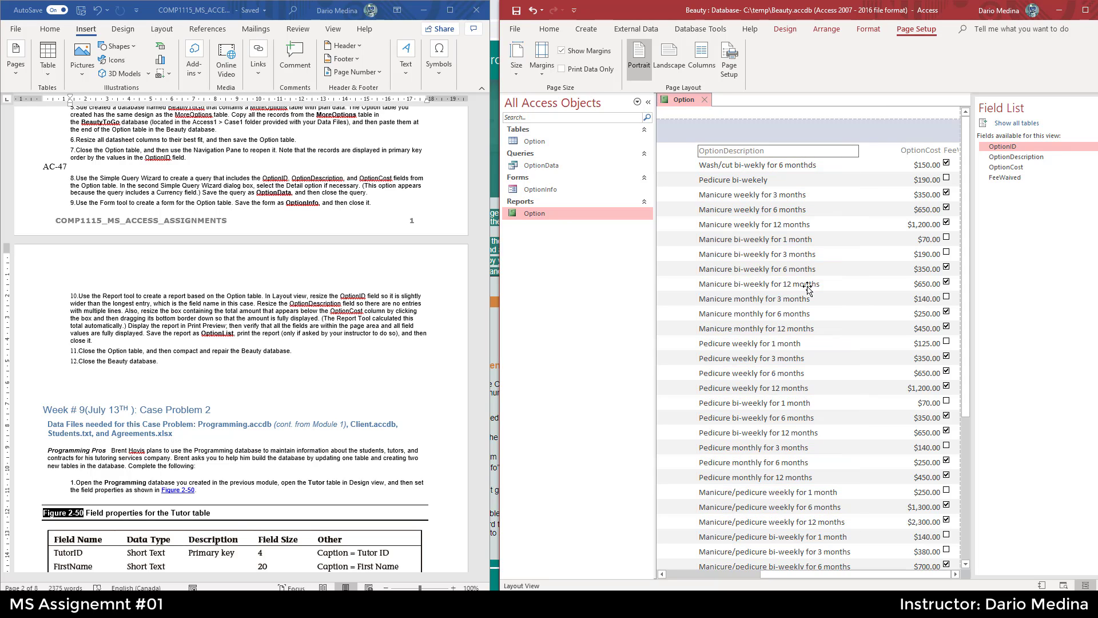
drag(781, 571, 694, 566)
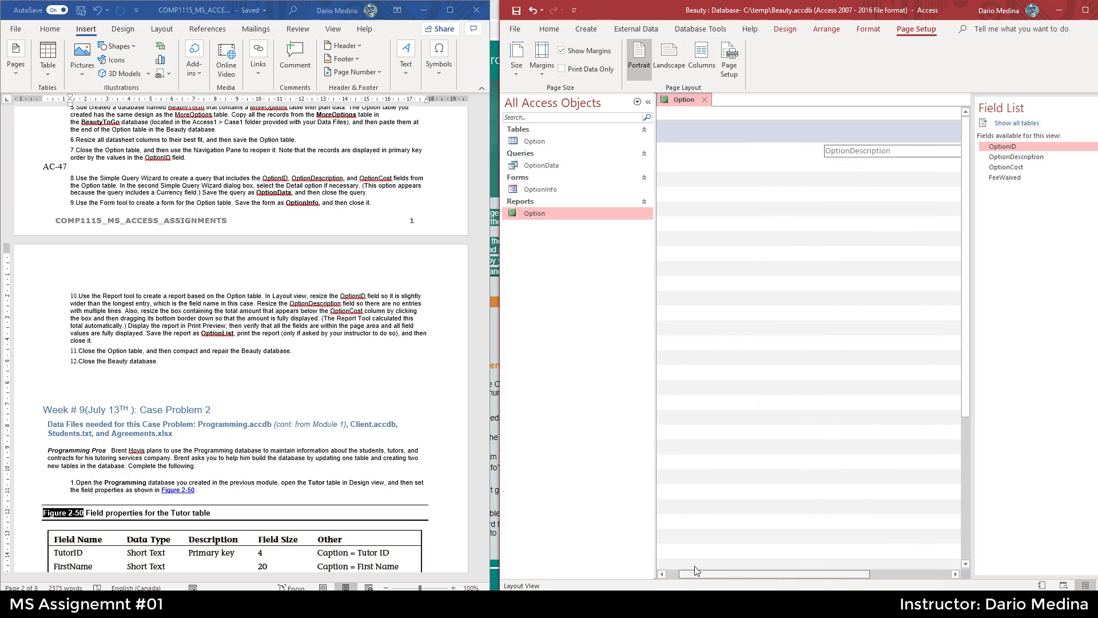
- Resize the OptionID column so it is slightly wider than the OptionID field name
click(801, 154)
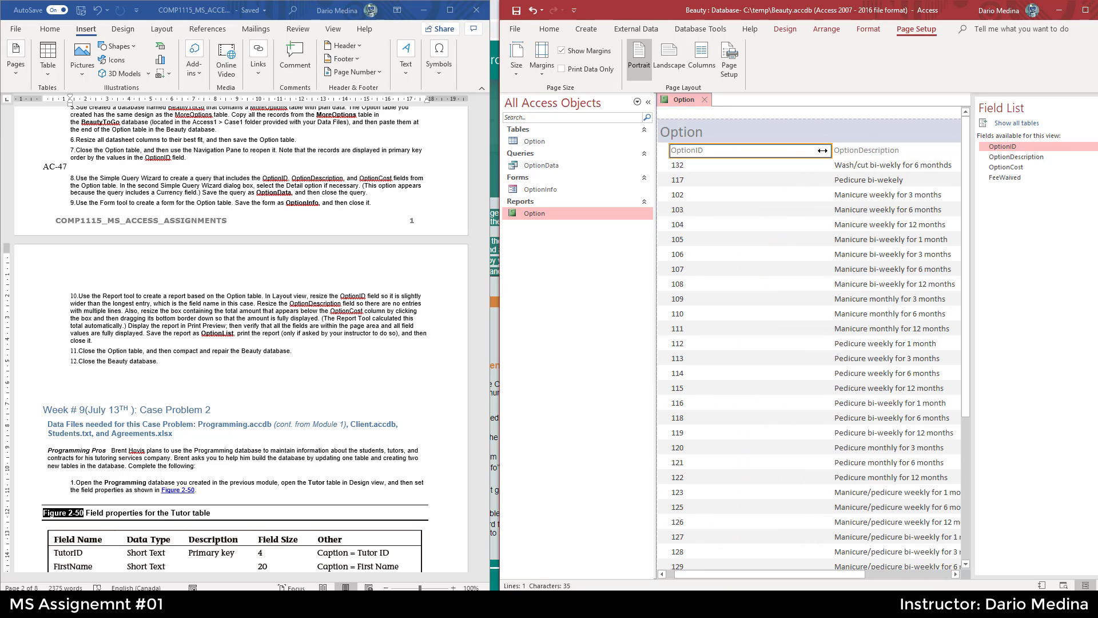
drag(822, 151, 710, 166)
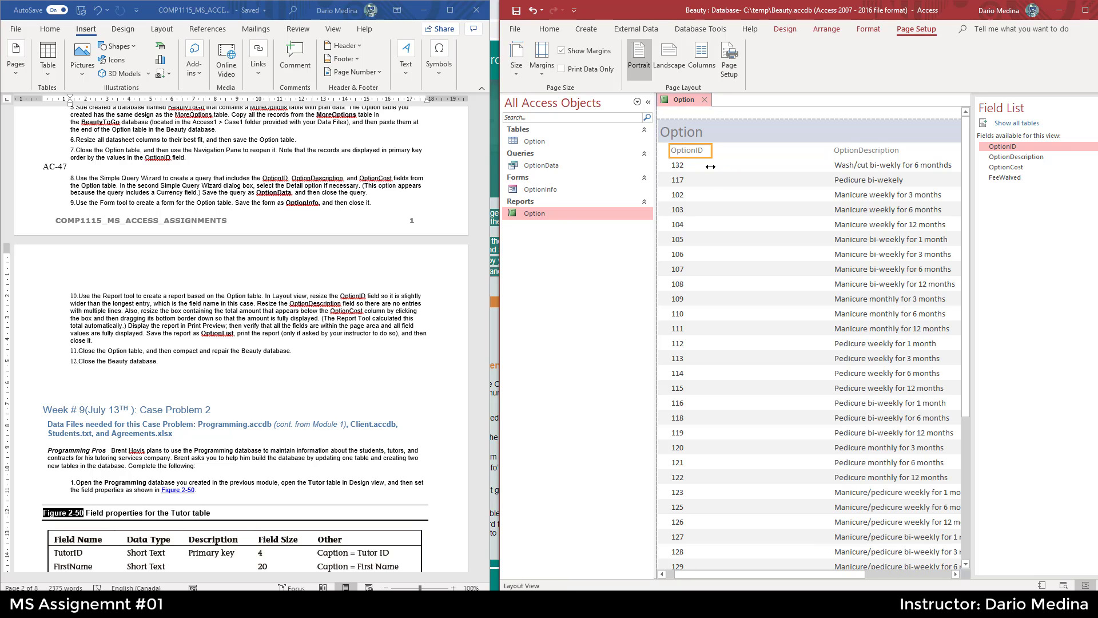
click(802, 185)
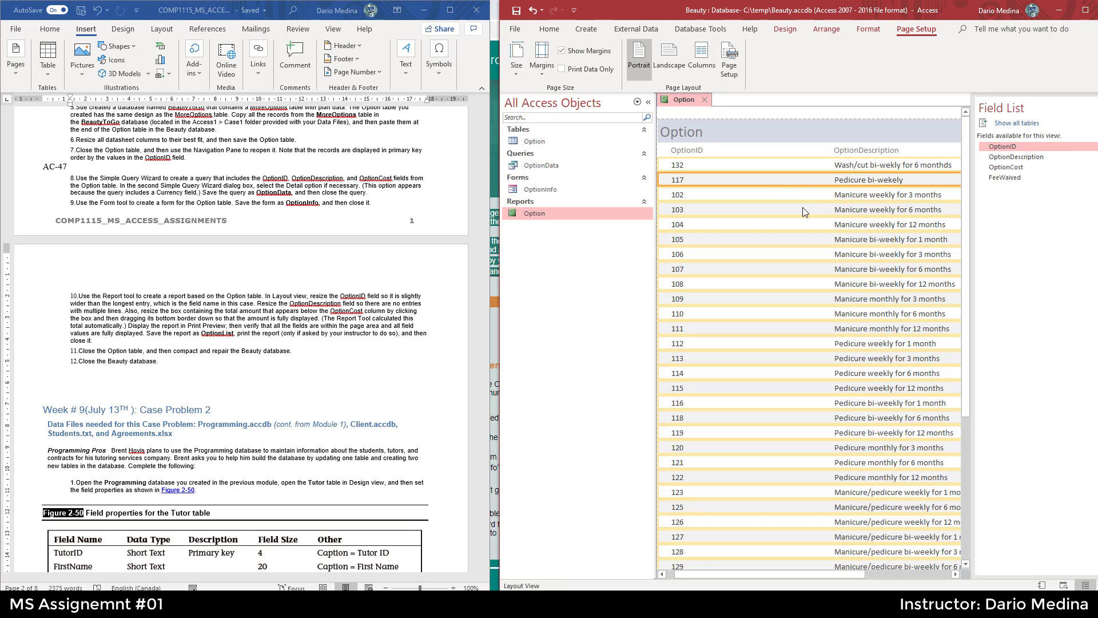
click(776, 200)
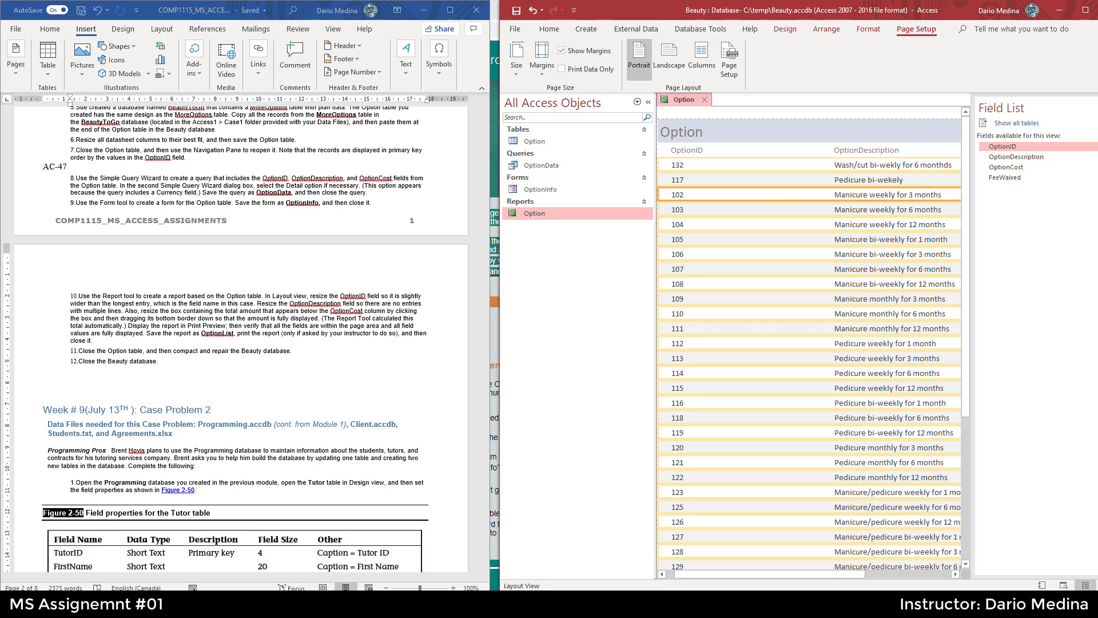
- Widen the Access window and review the OptionCost total instructions in step 10
click(972, 605)
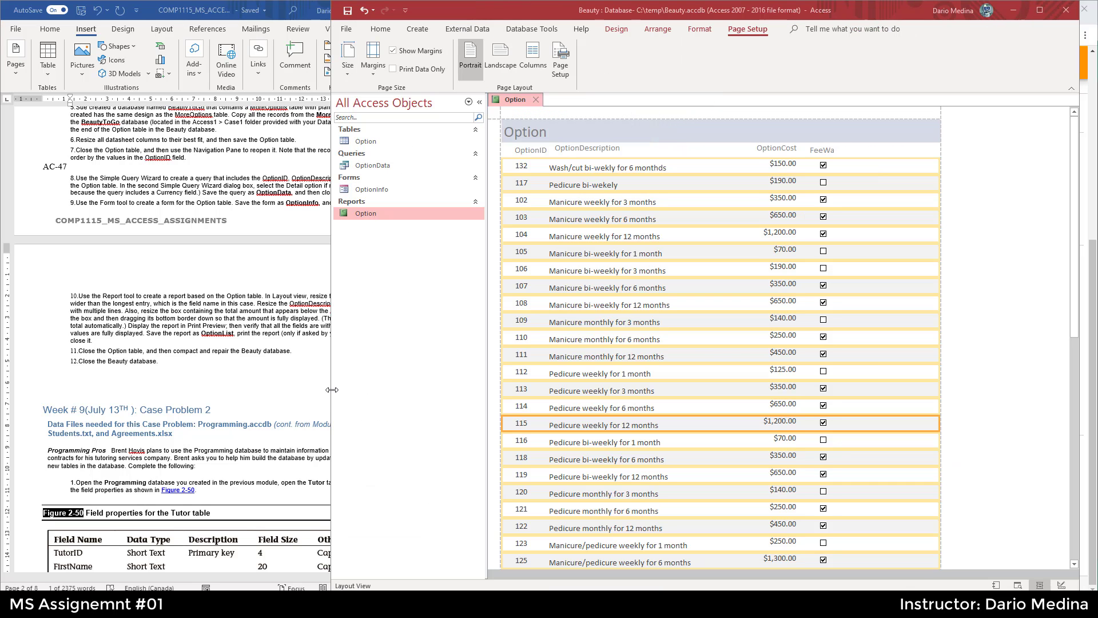
drag(332, 389, 492, 381)
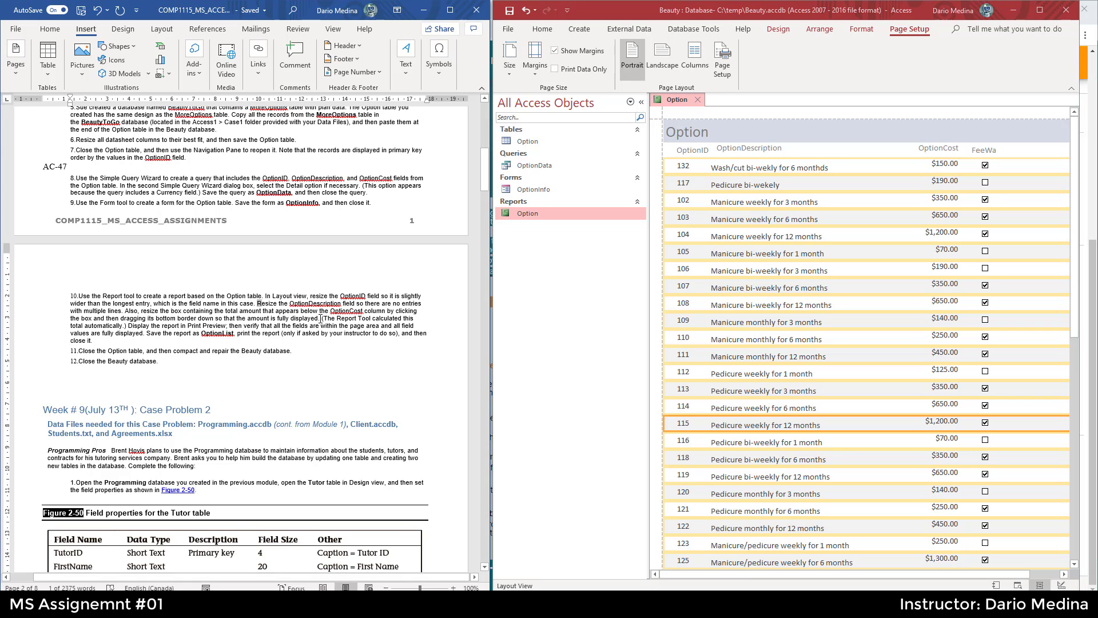
drag(321, 319, 296, 312)
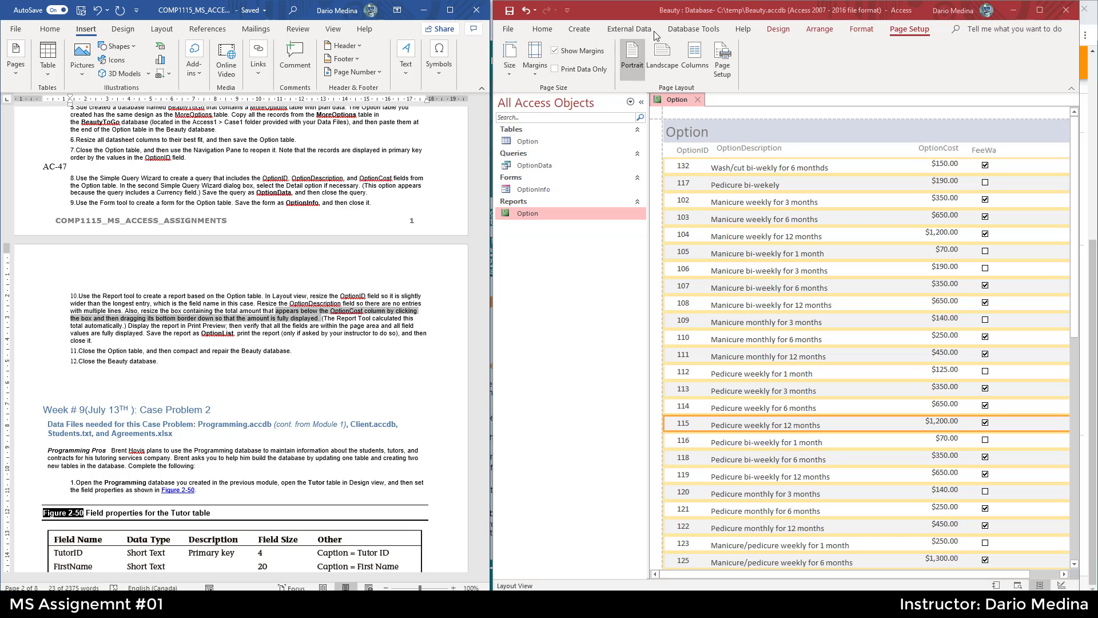
- Preview the report in Print Preview, then close it and save the design changes
click(784, 36)
click(784, 29)
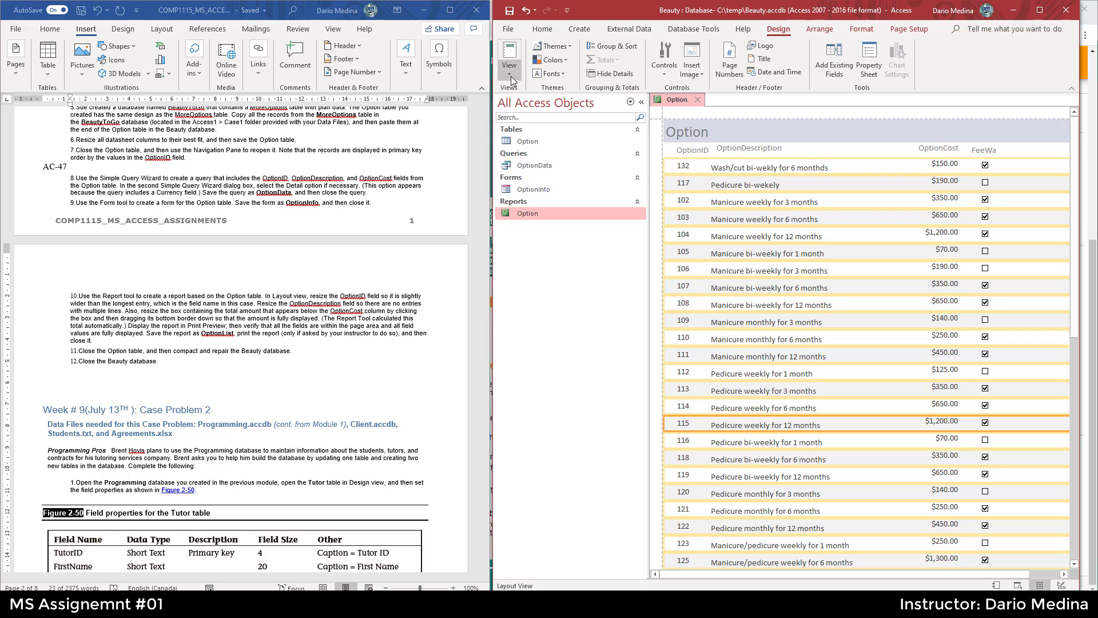
click(510, 76)
click(548, 125)
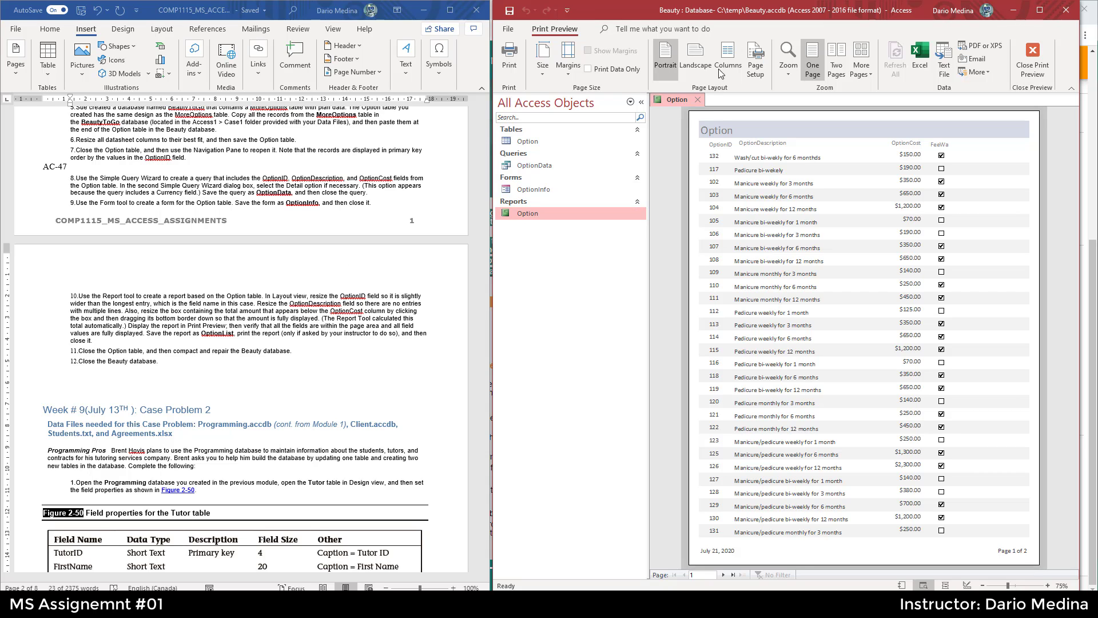
click(698, 100)
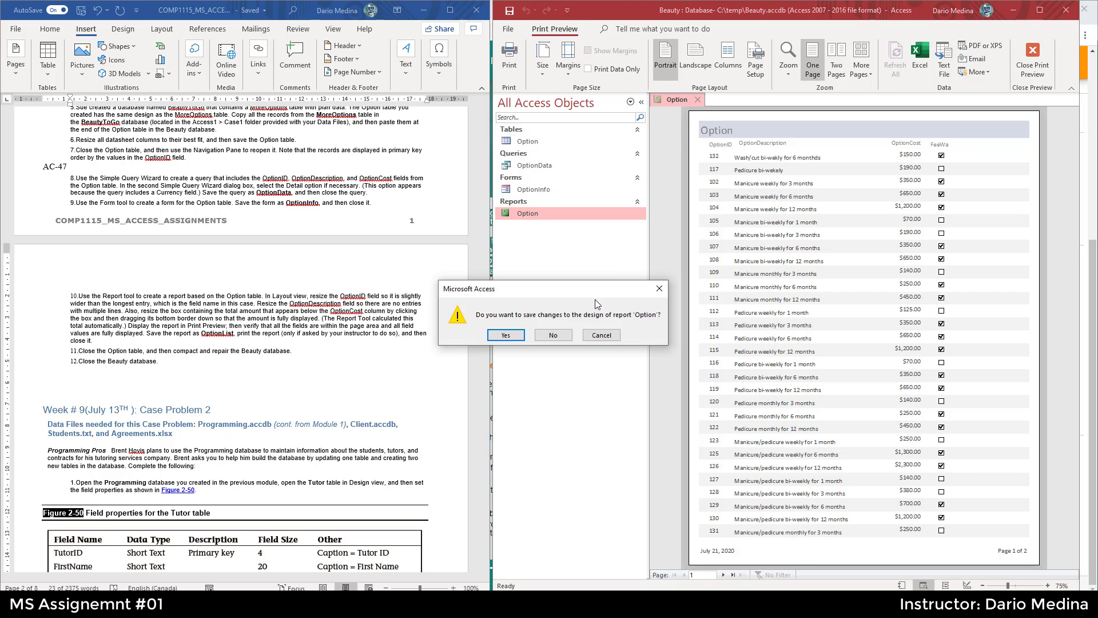
click(506, 335)
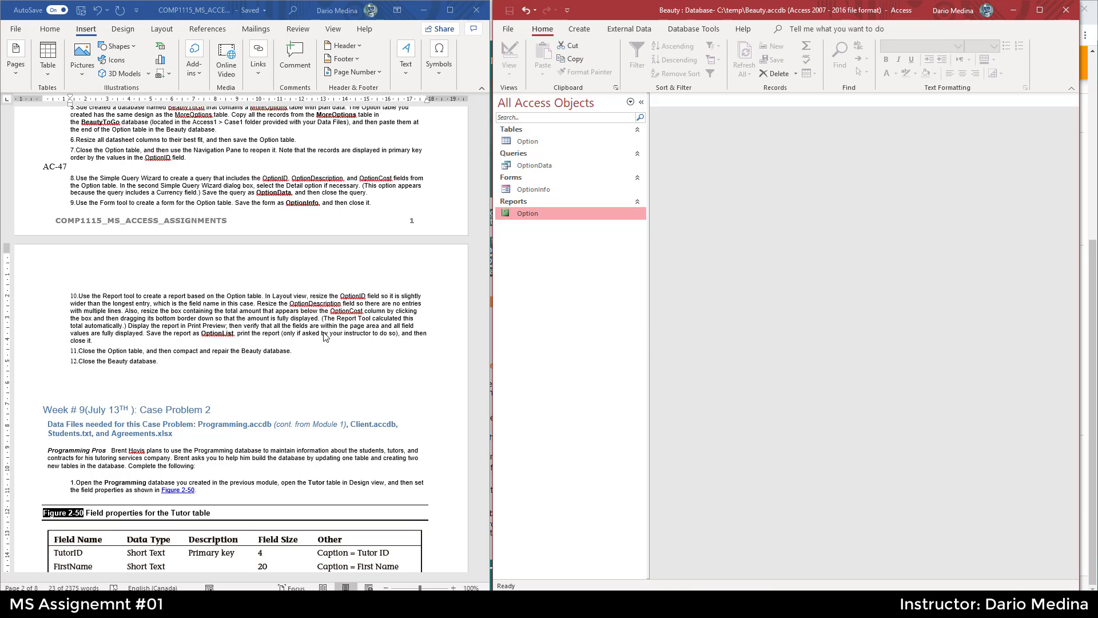
- Rename the Option report as OptionList
double_click(228, 334)
key(ctrl+c)
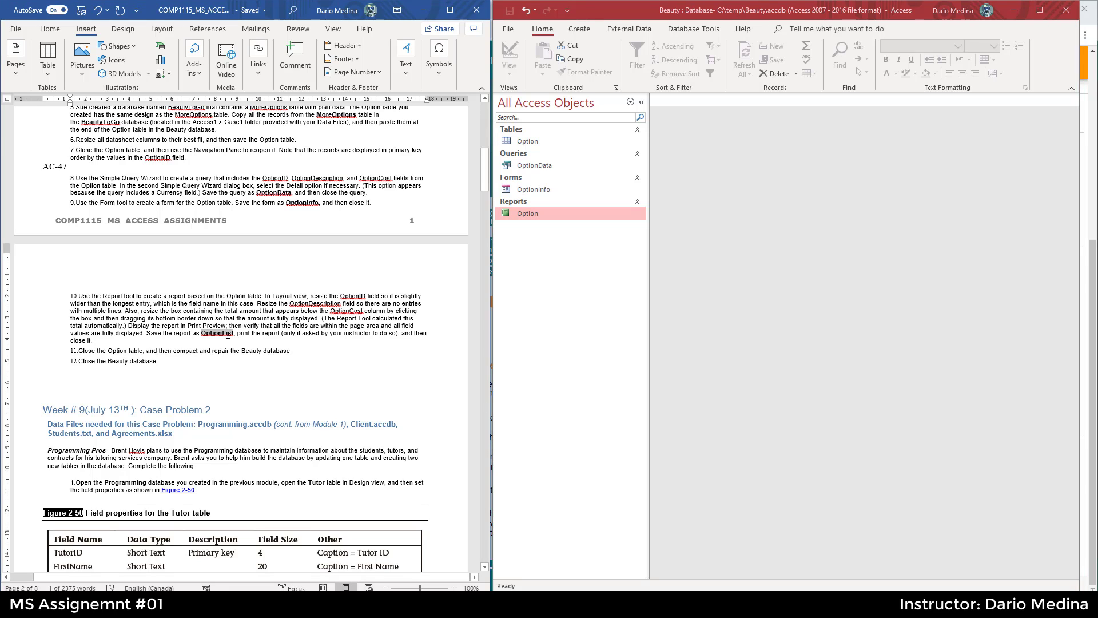
right_click(537, 213)
click(570, 293)
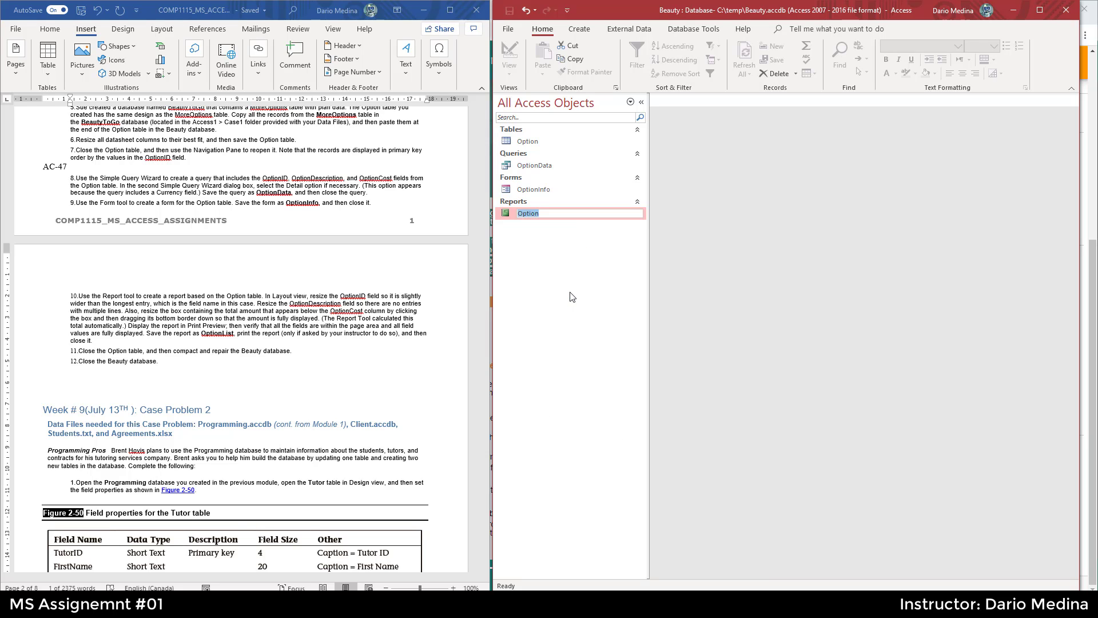
key(ctrl+v)
key(Return)
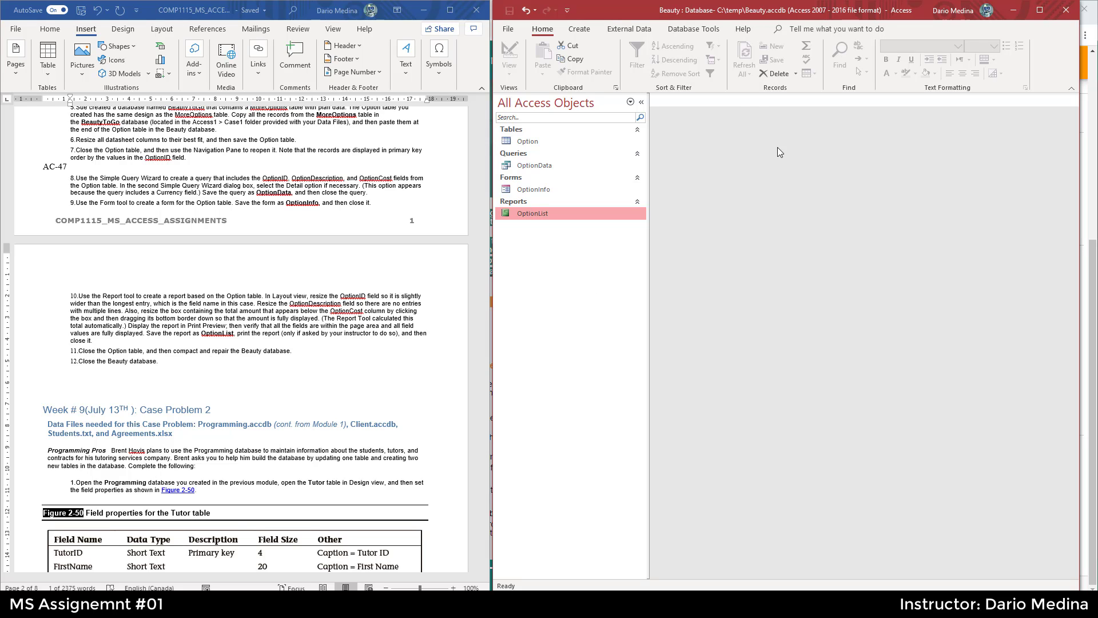
- Compact and repair the Beauty database and enable its content
click(698, 33)
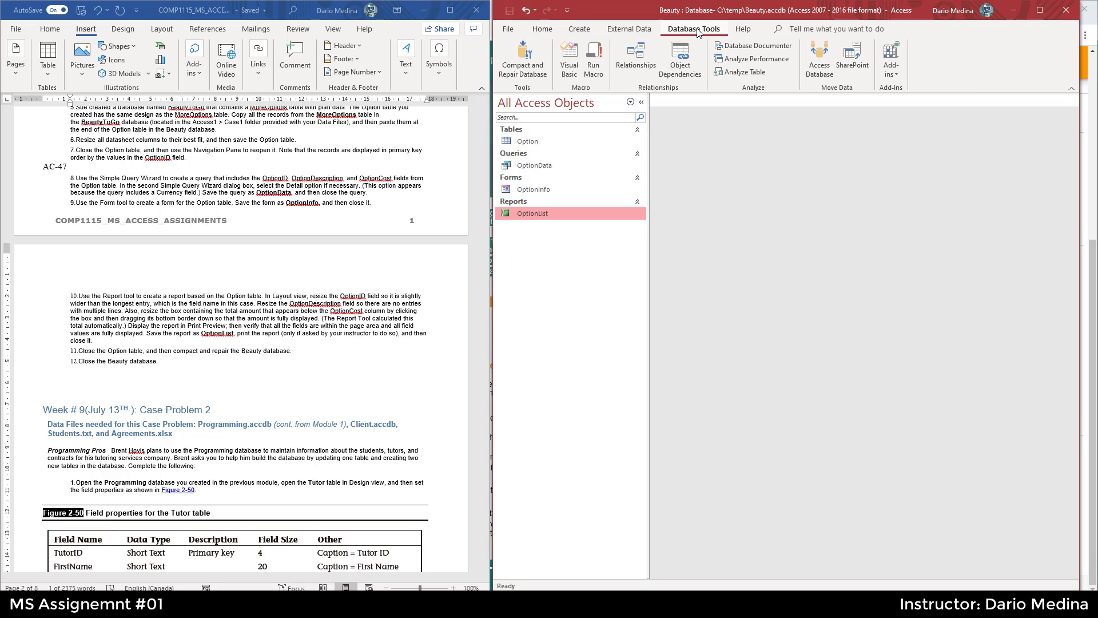
click(520, 61)
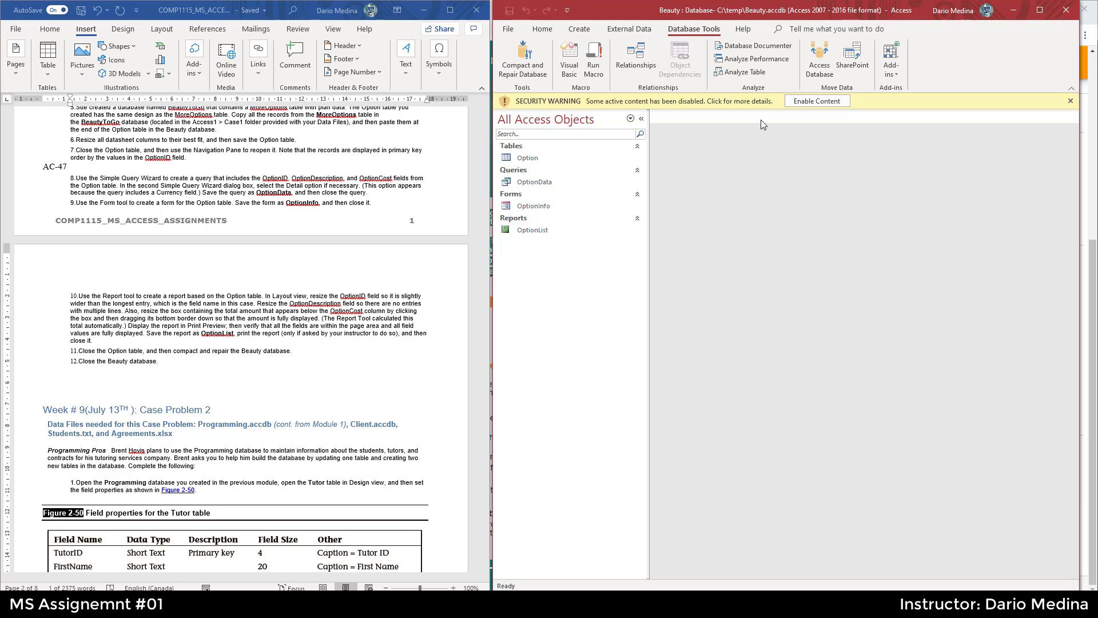
click(835, 106)
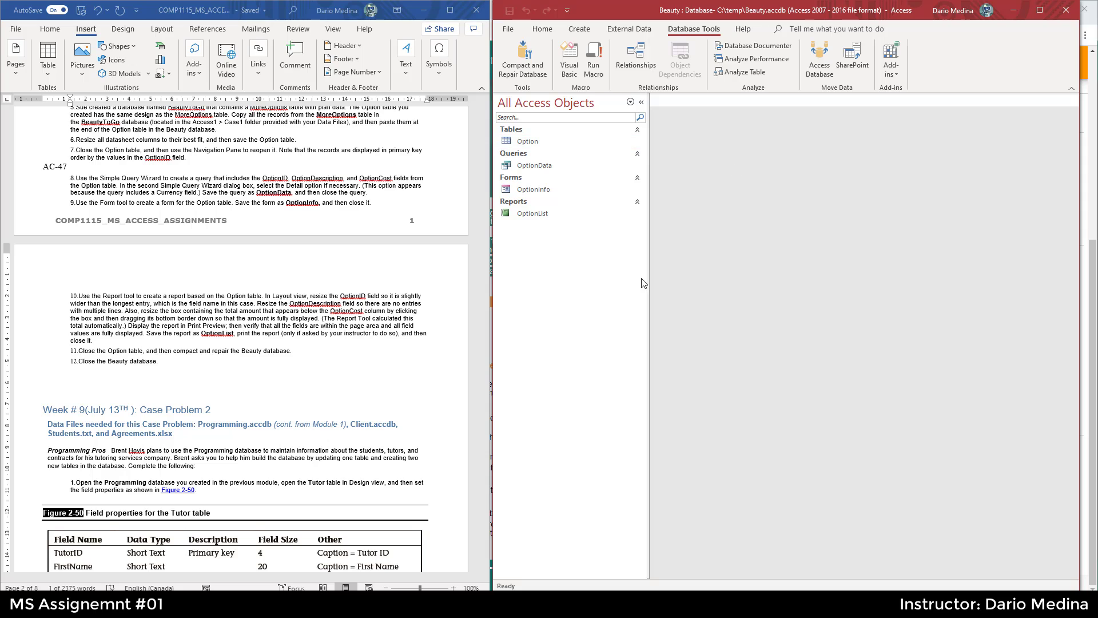
click(857, 604)
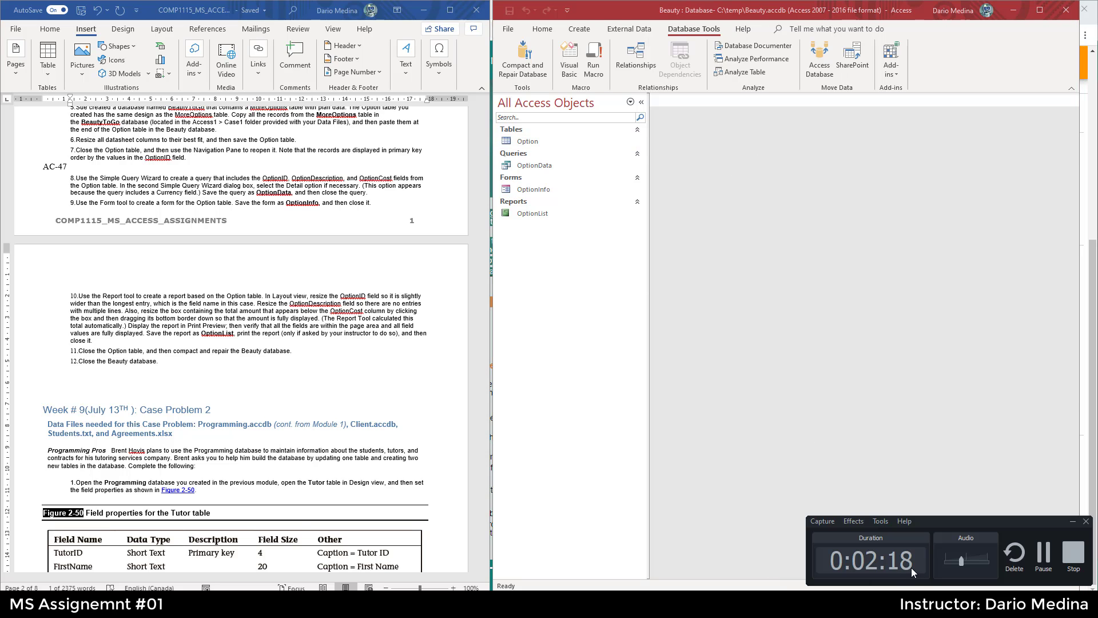